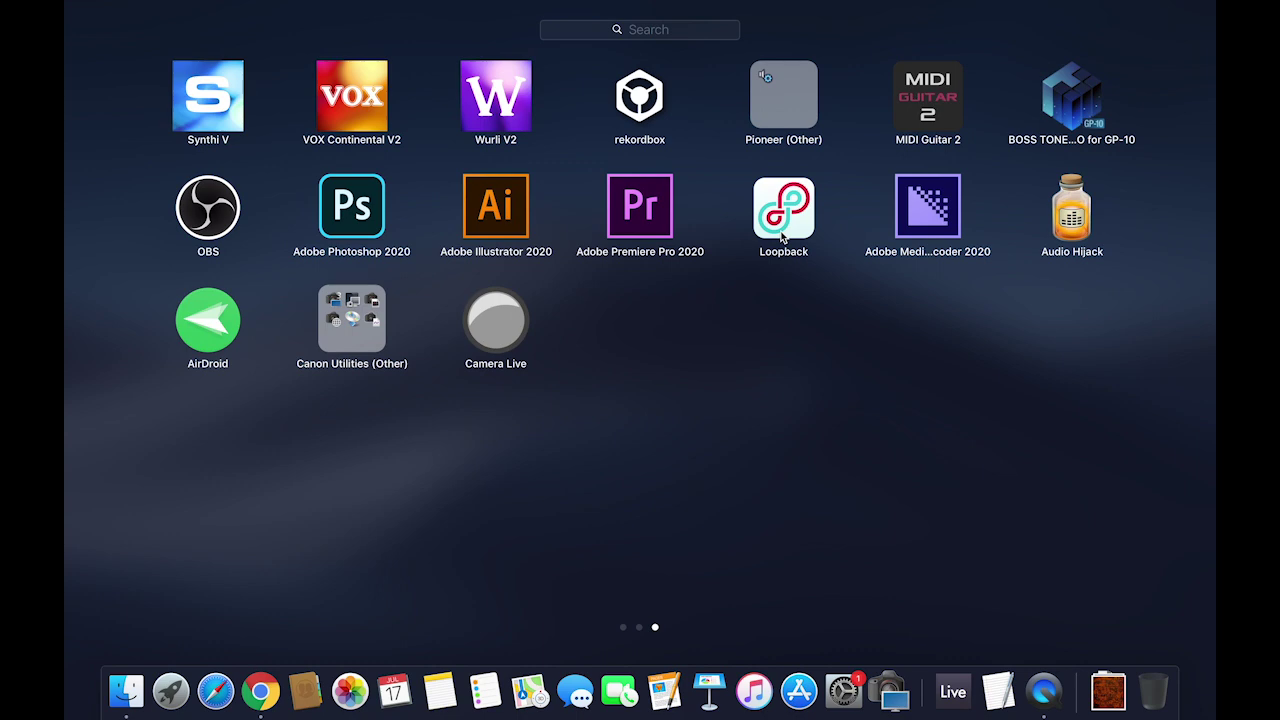
Step: Open Loopback and review Loopback Audio's sources, including Traktor and the missing Traktor Kontrol S4
click(783, 207)
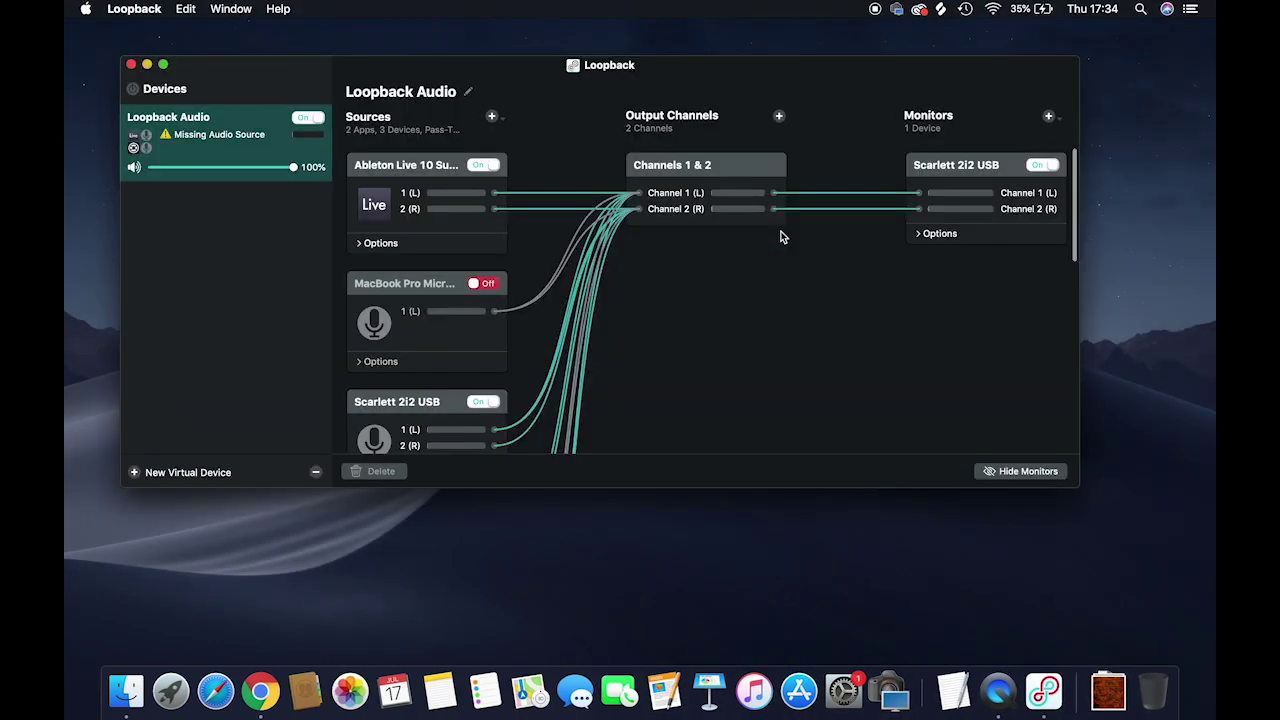
scroll(490, 243, down, 4)
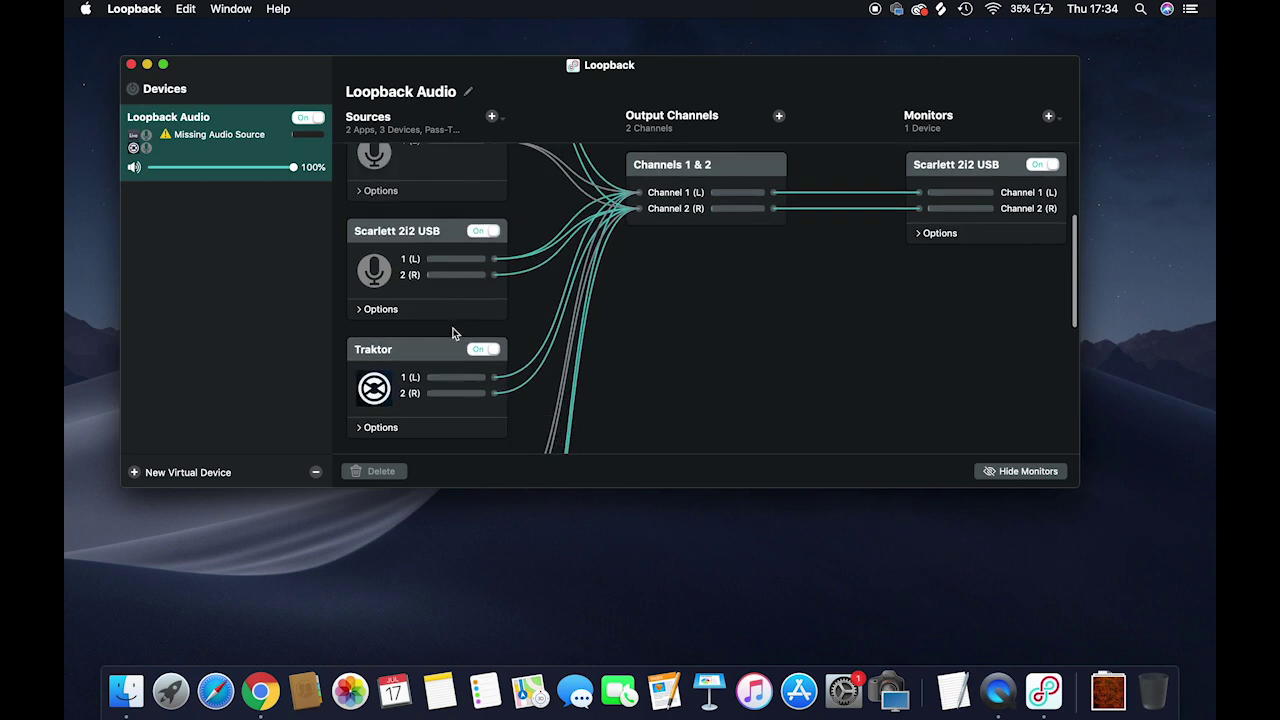
scroll(452, 330, up, 4)
scroll(452, 330, down, 8)
scroll(452, 330, down, 1)
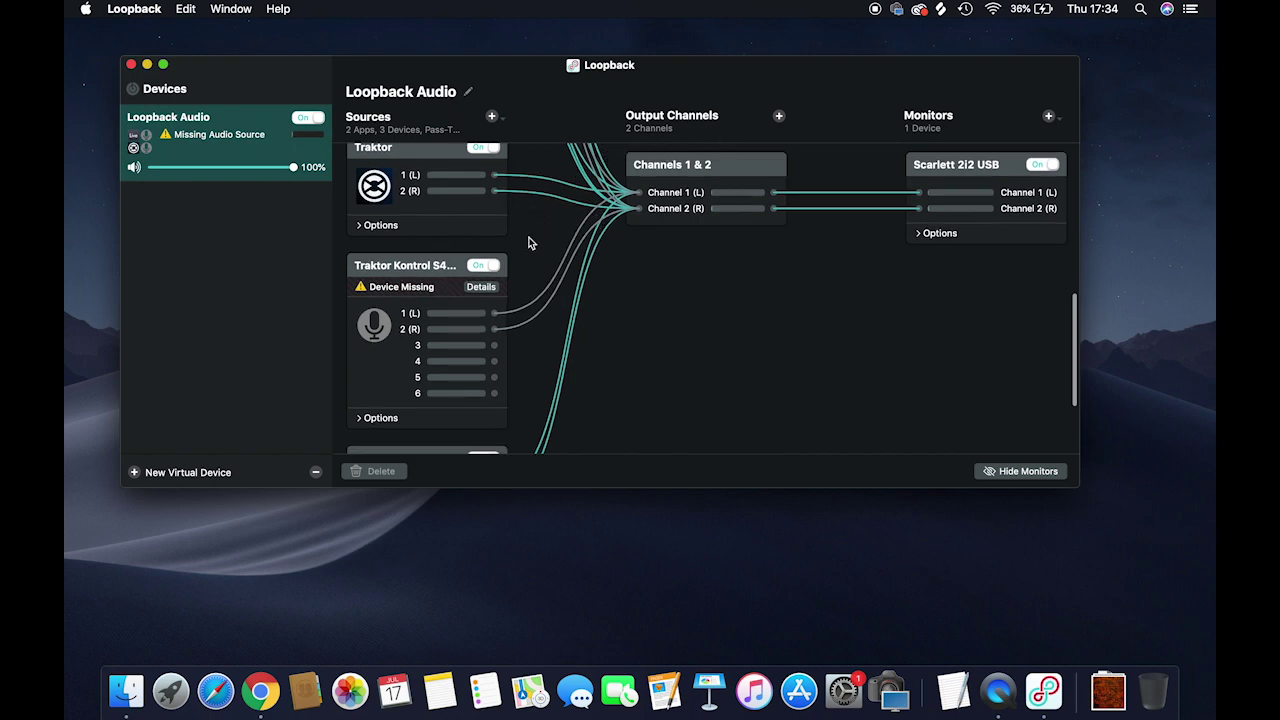
scroll(529, 232, down, 5)
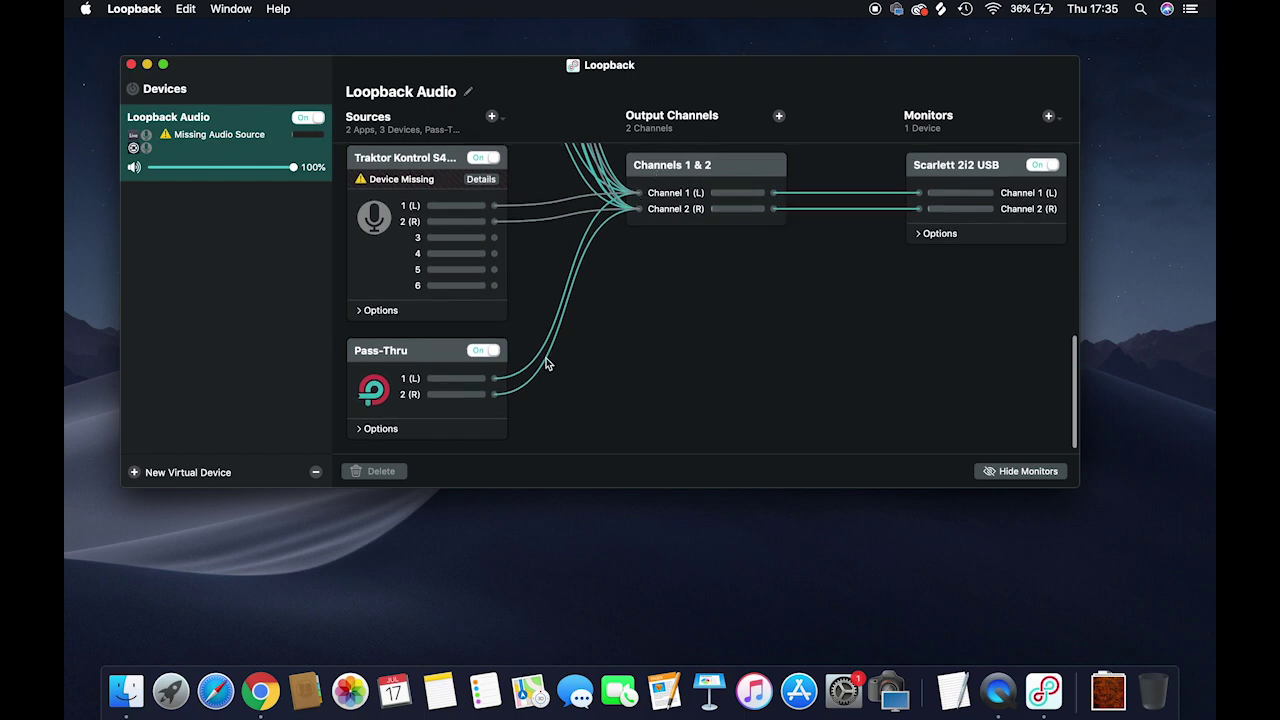
scroll(550, 343, up, 10)
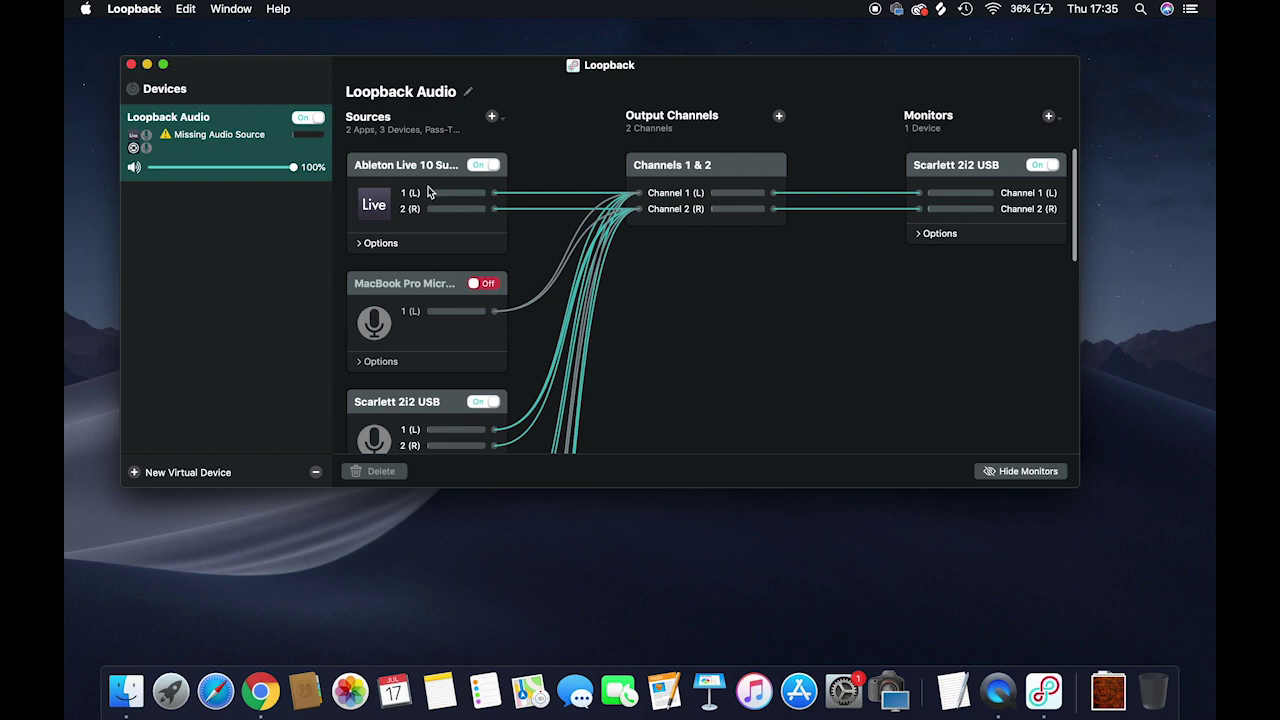
scroll(476, 319, down, 3)
scroll(476, 319, down, 6)
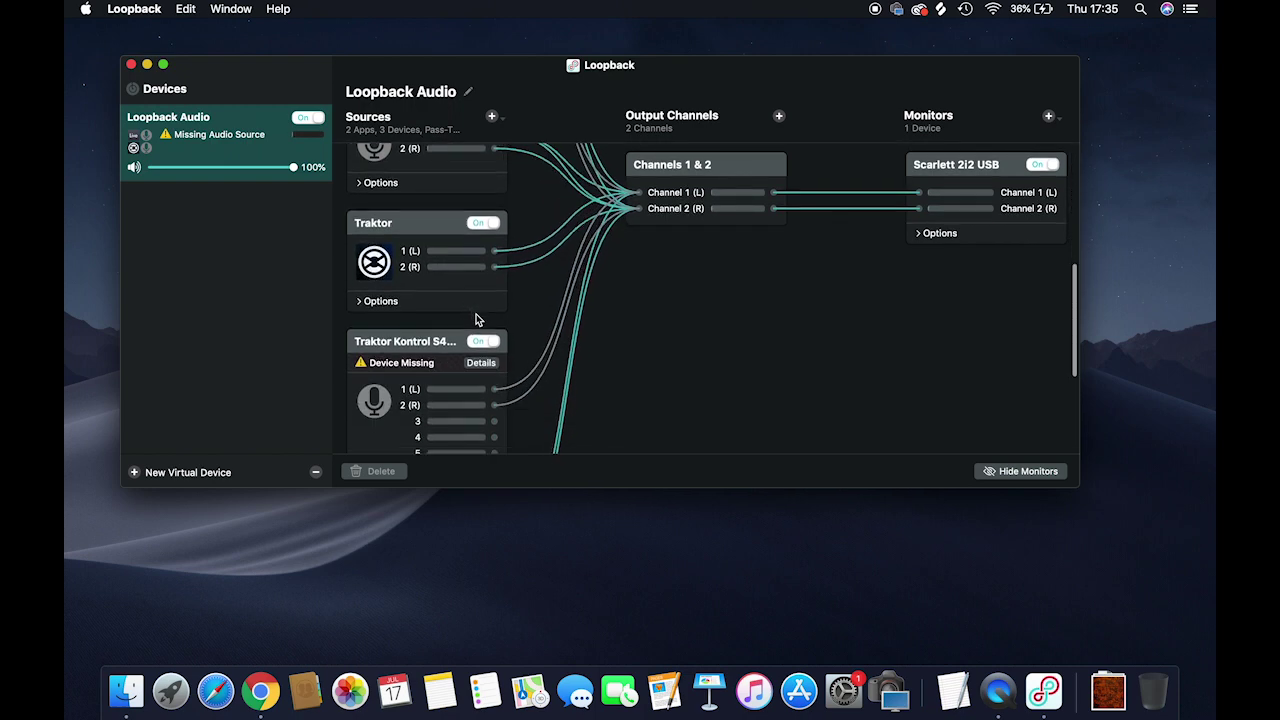
scroll(476, 319, up, 3)
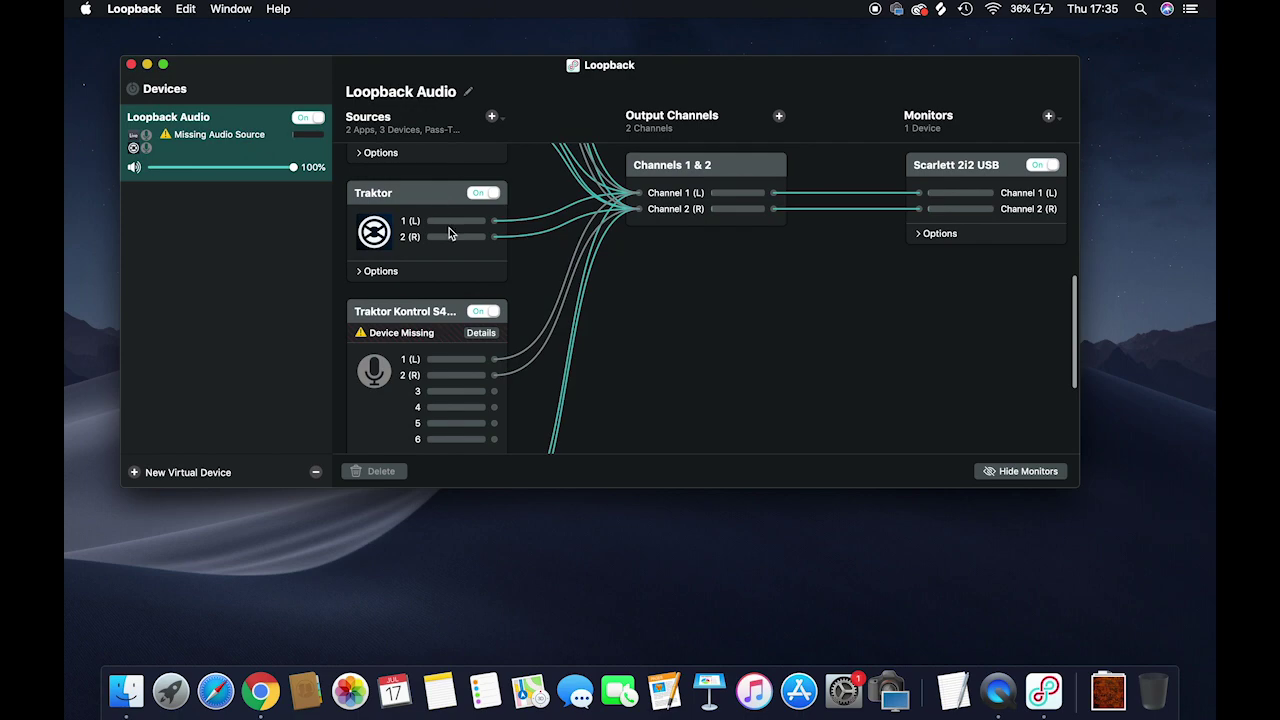
Step: Launch Traktor from the Native Instruments (Other) folder in Launchpad
click(171, 692)
scroll(620, 310, left, 5)
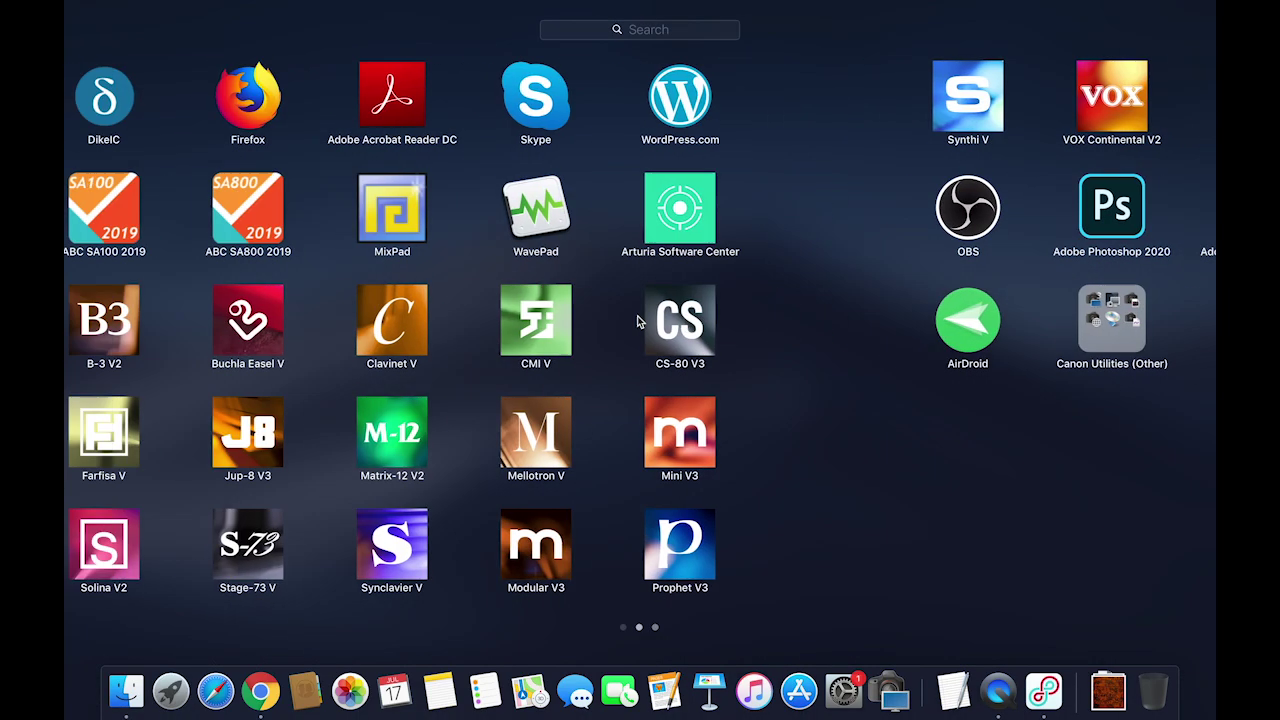
scroll(650, 360, left, 5)
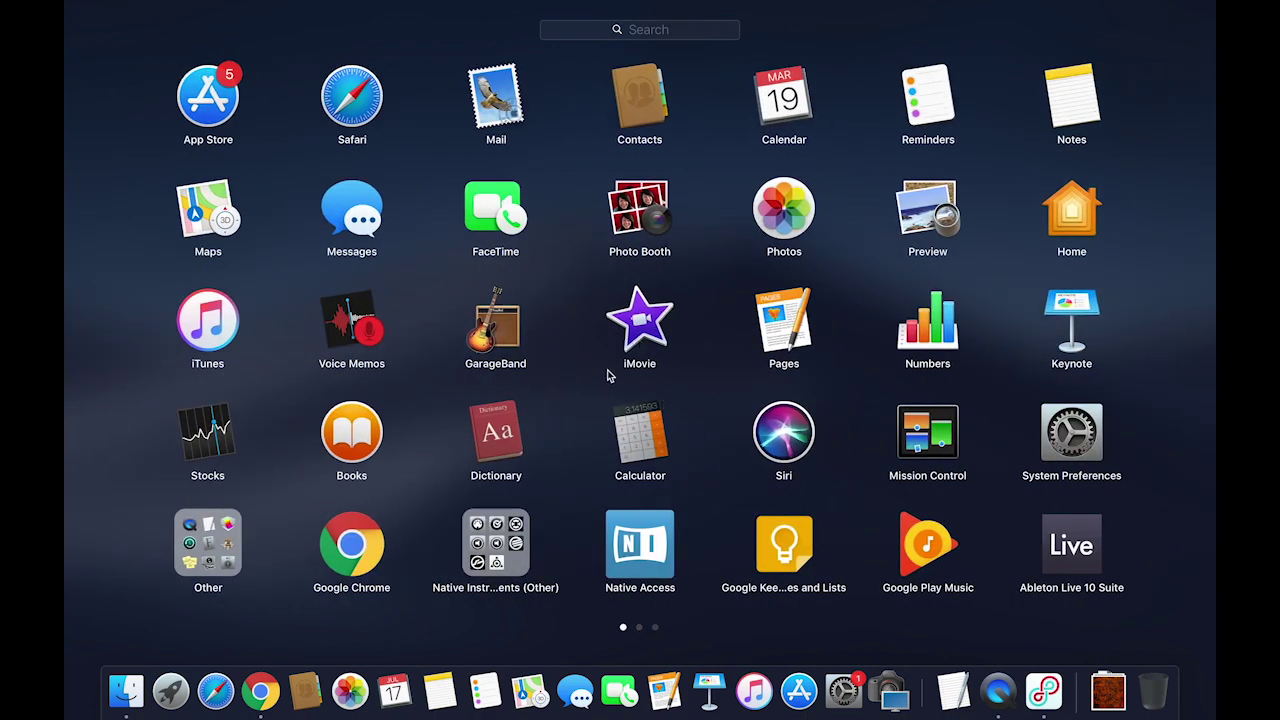
click(509, 579)
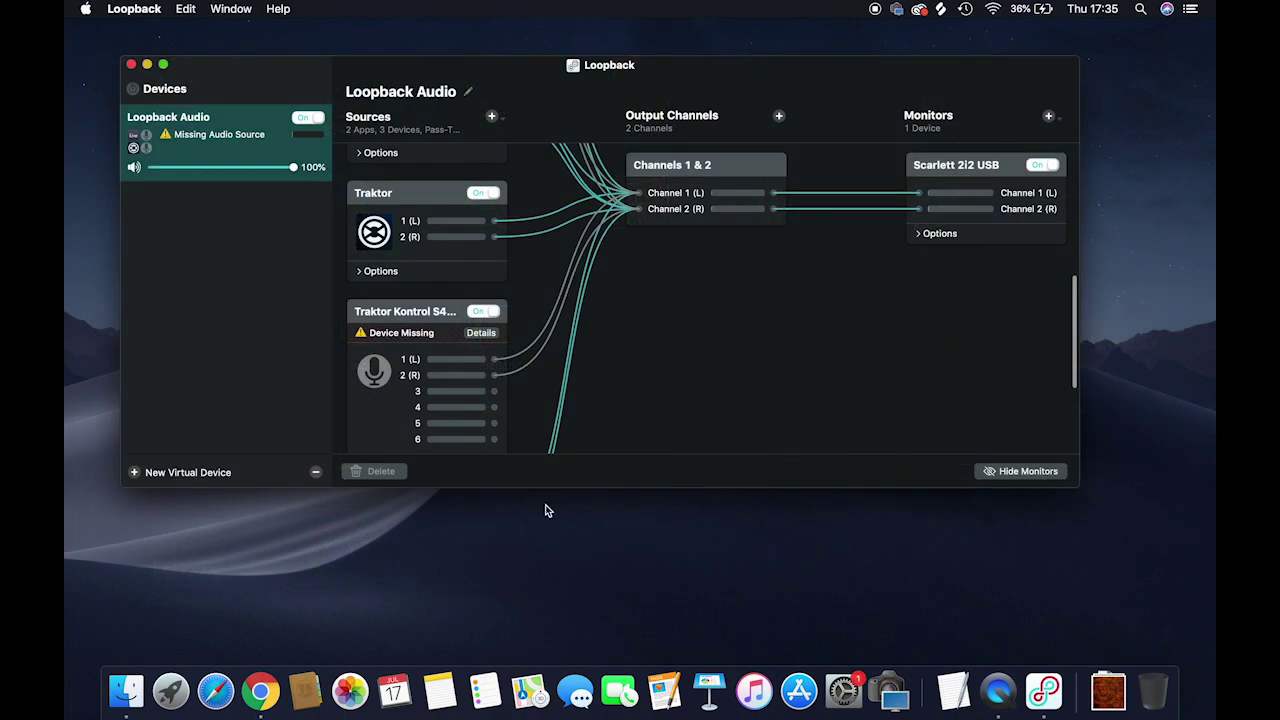
click(172, 692)
click(472, 552)
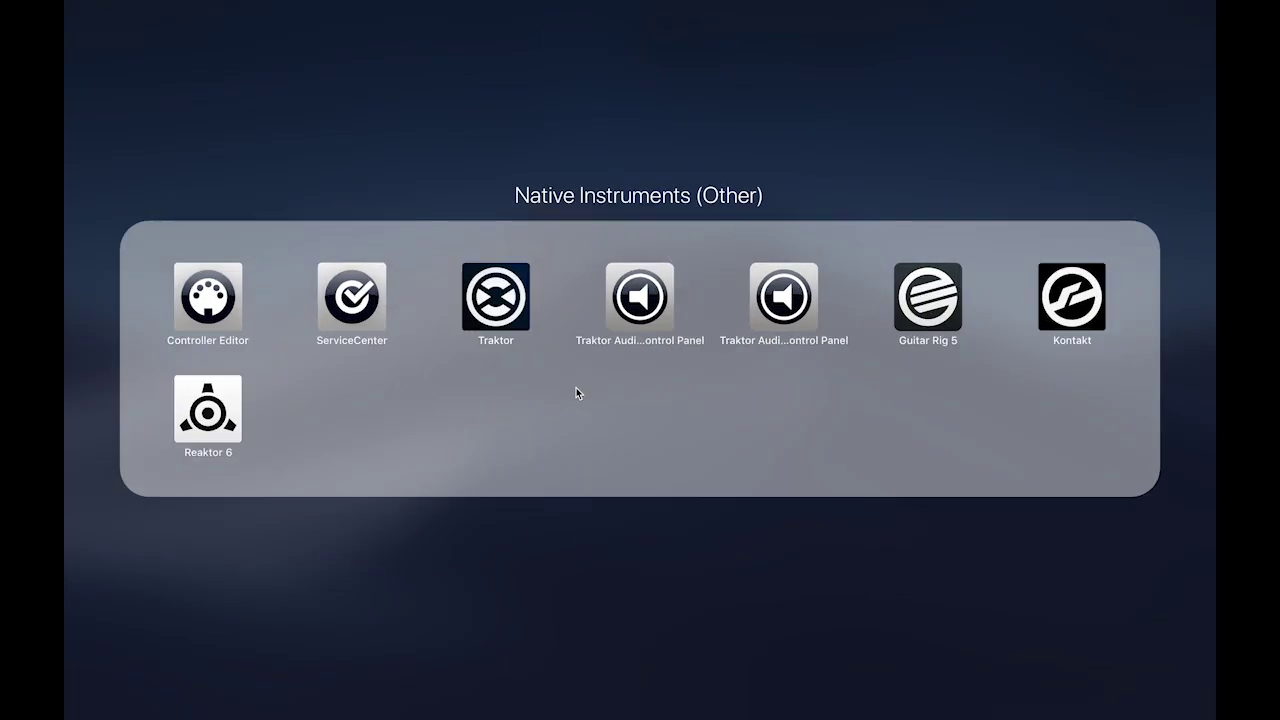
click(503, 311)
scroll(543, 307, up, 3)
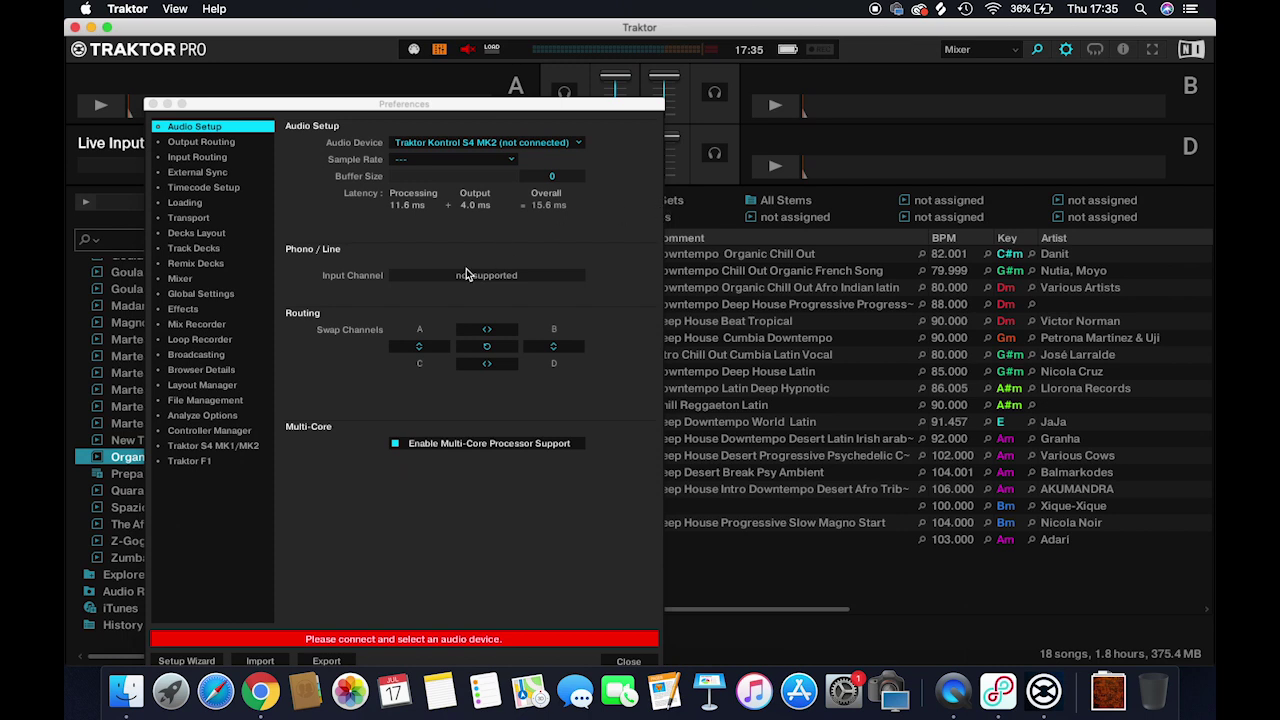
Step: Set Traktor's audio device to Loopback Audio at 44100 Hz and close Preferences
click(474, 146)
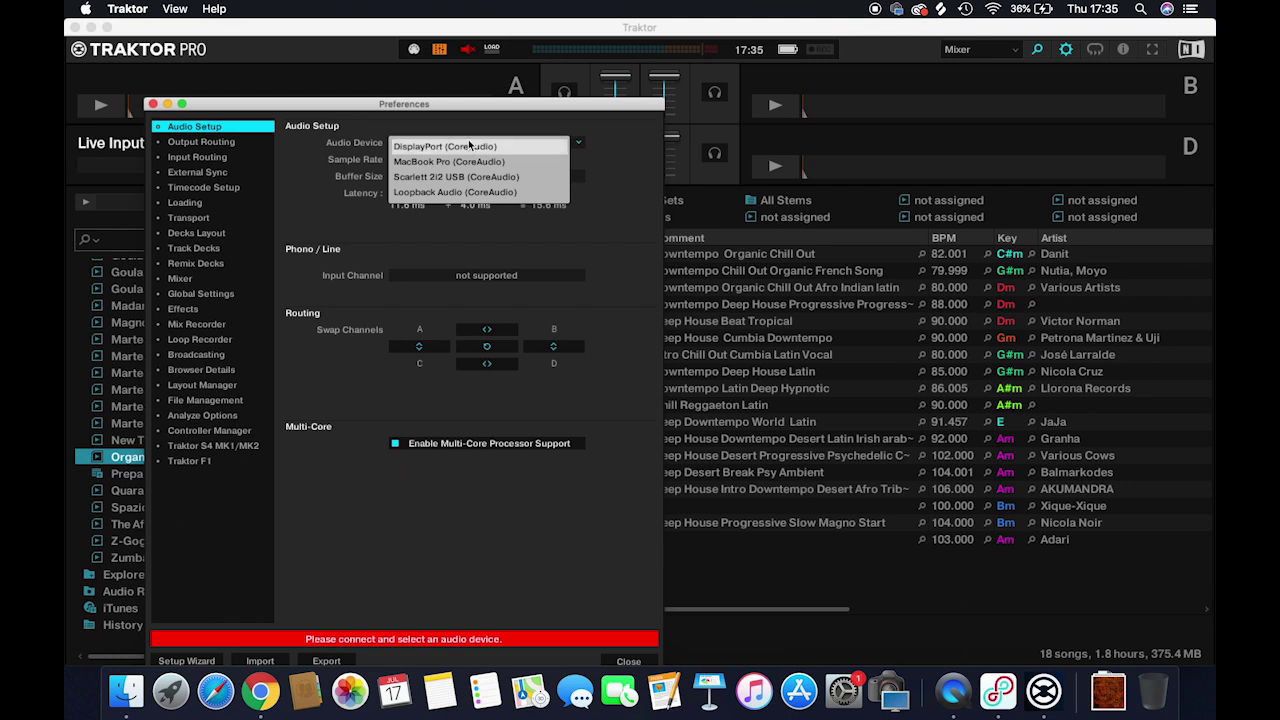
click(422, 196)
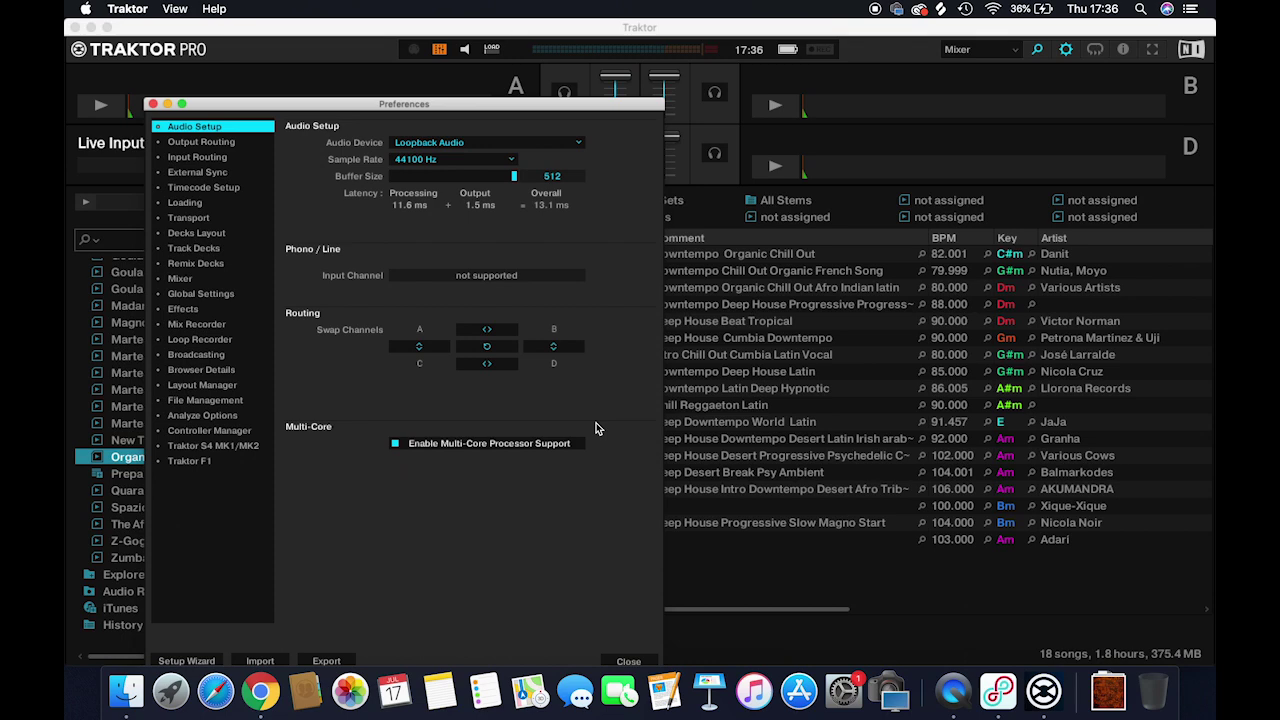
key(Escape)
click(510, 106)
click(470, 102)
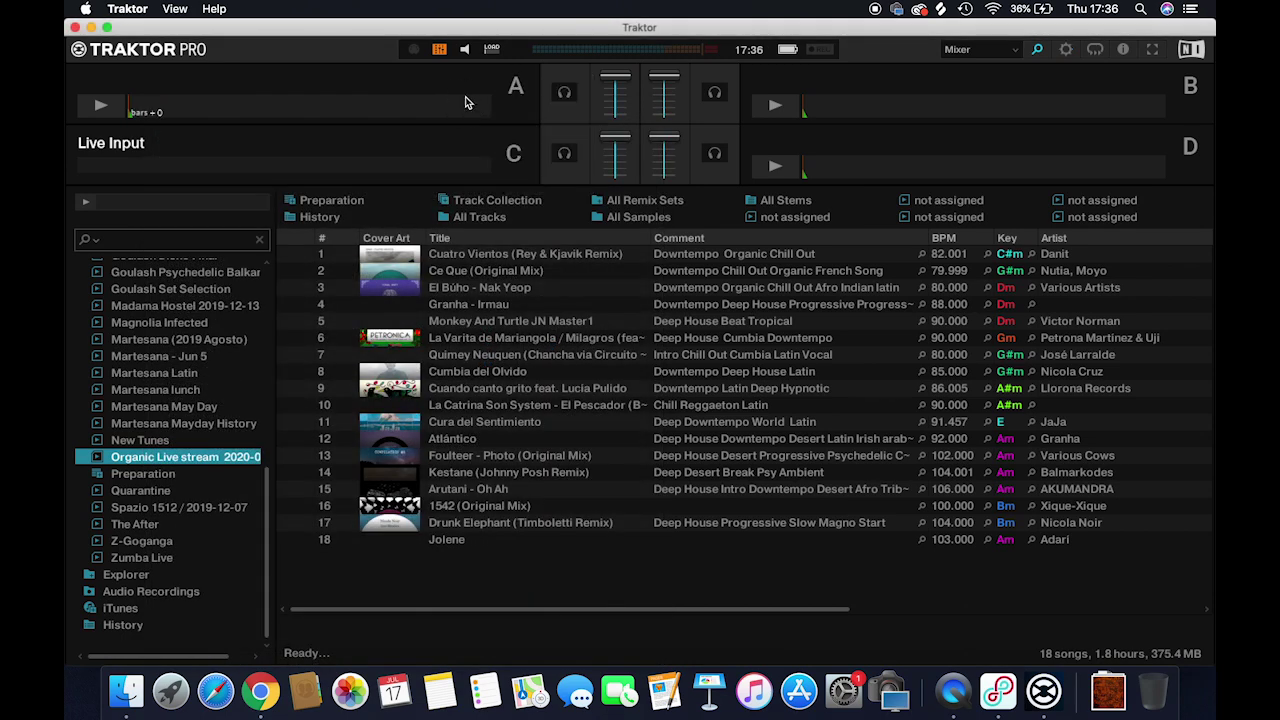
Step: Load La Varita de Mariangola onto deck A, play it, and return to Loopback
click(490, 343)
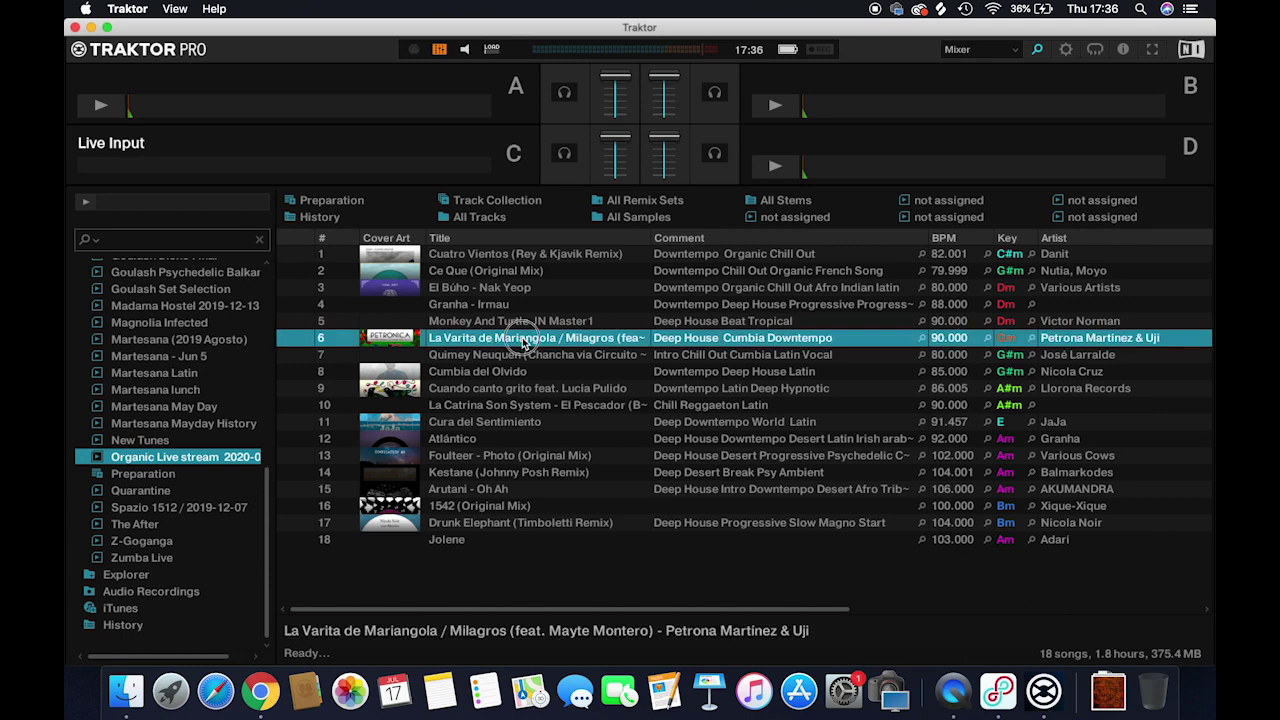
drag(525, 338, 380, 95)
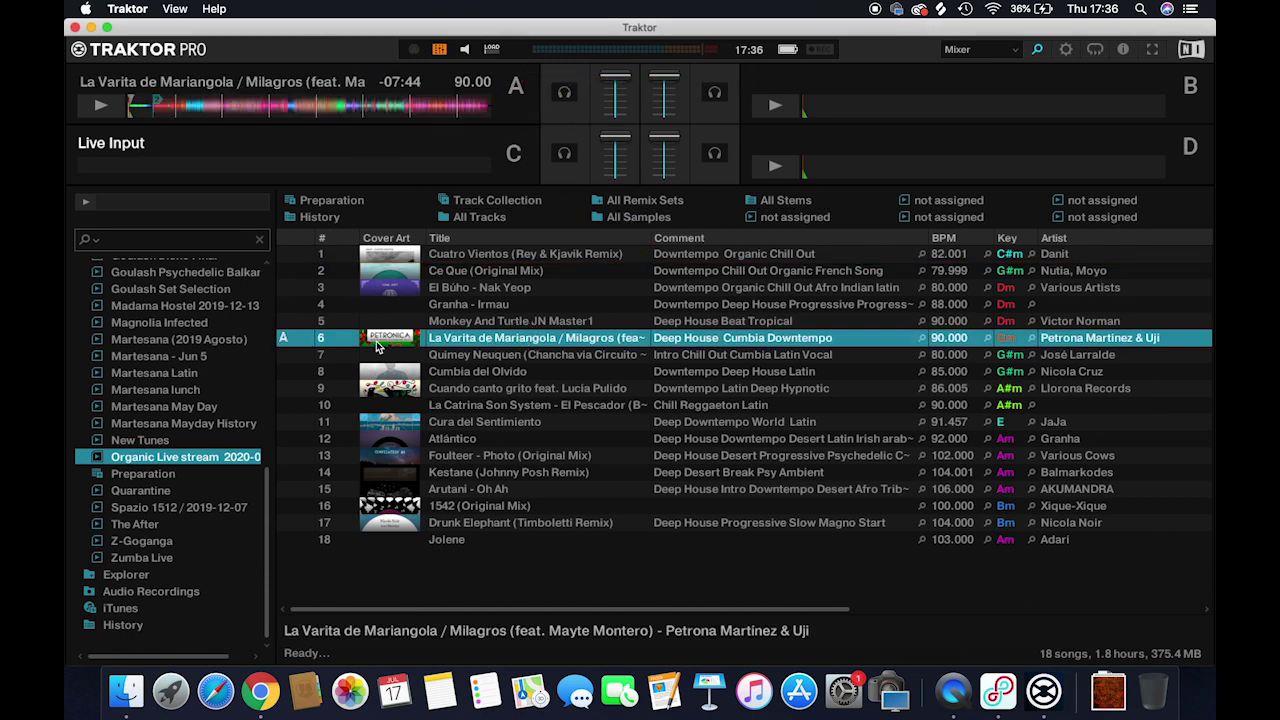
click(98, 112)
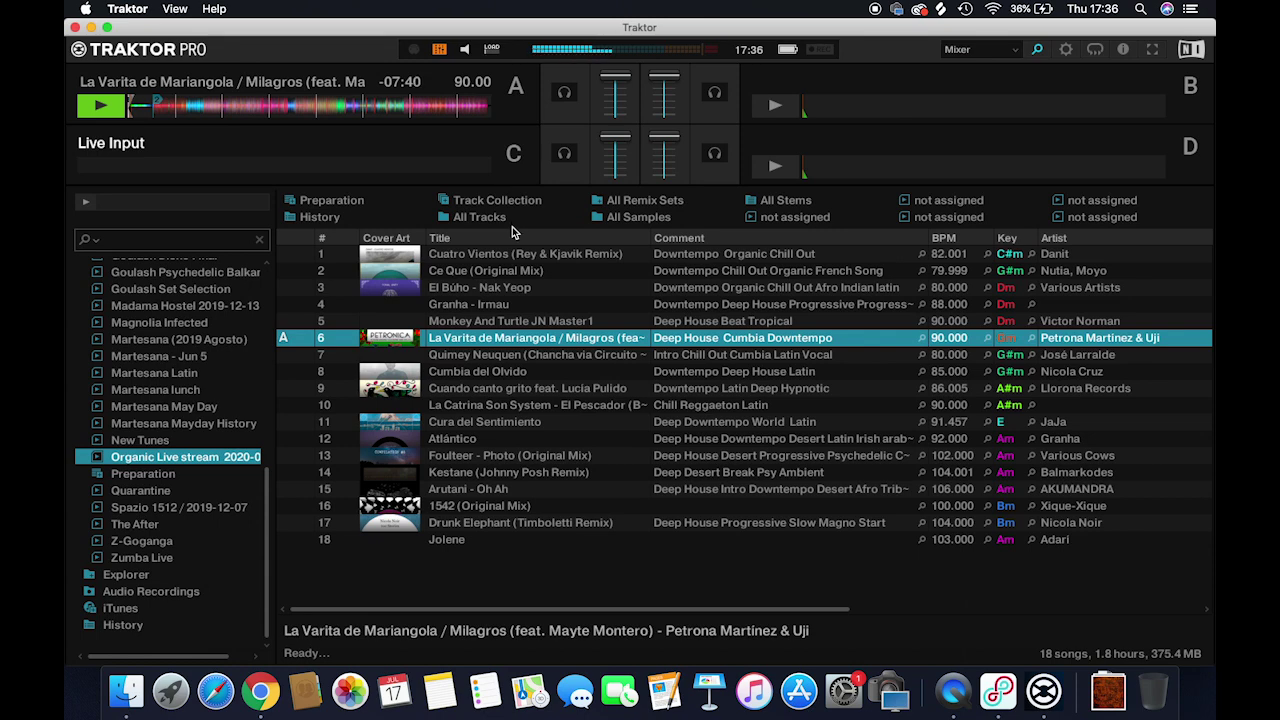
click(998, 690)
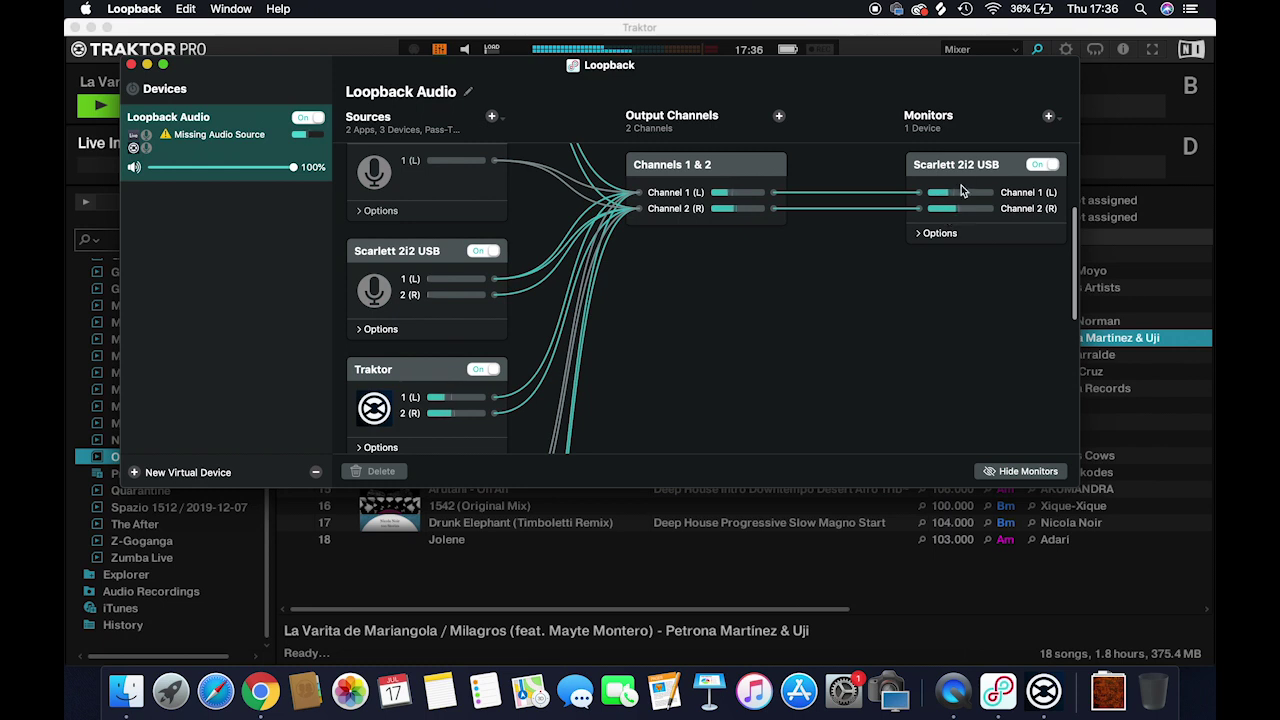
click(1048, 116)
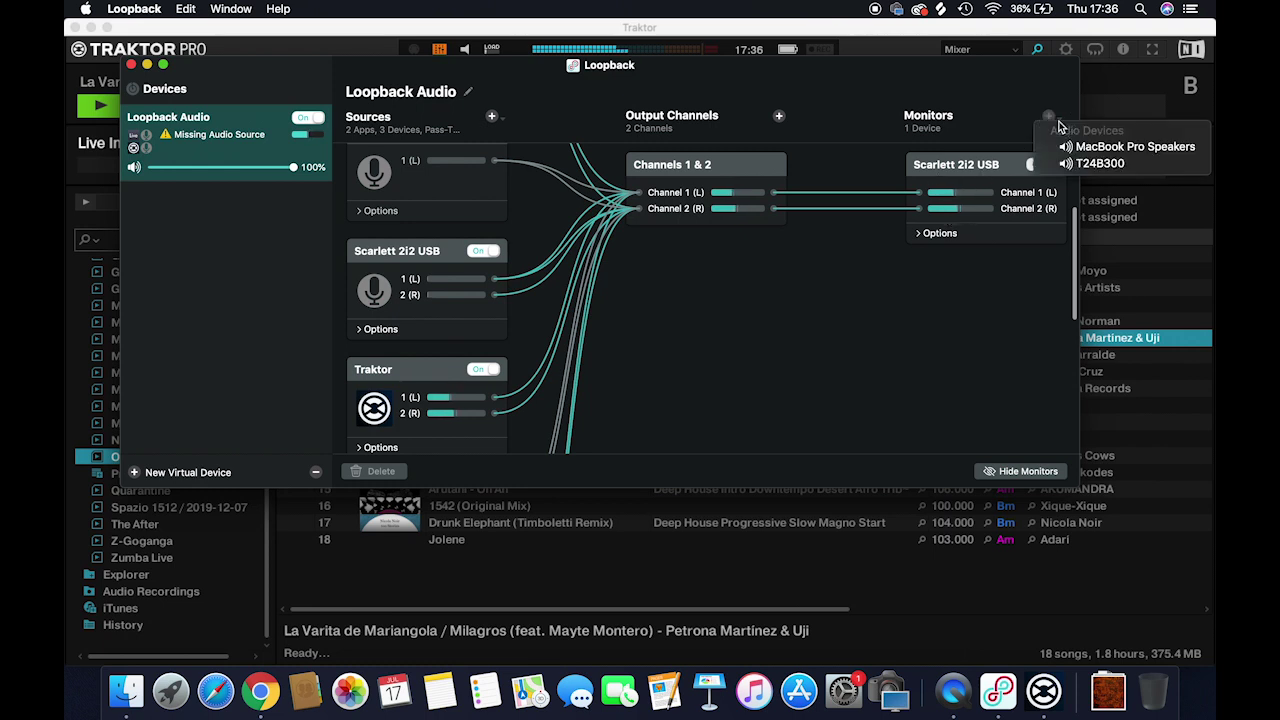
click(1100, 148)
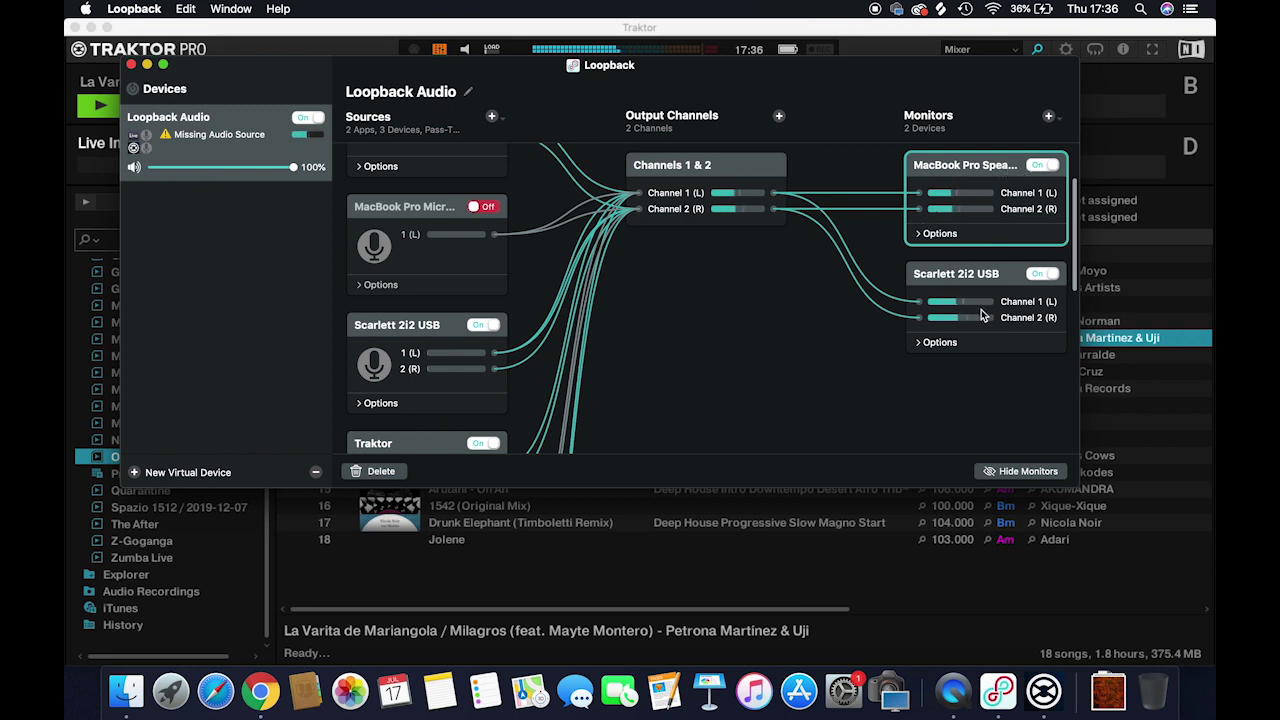
click(386, 472)
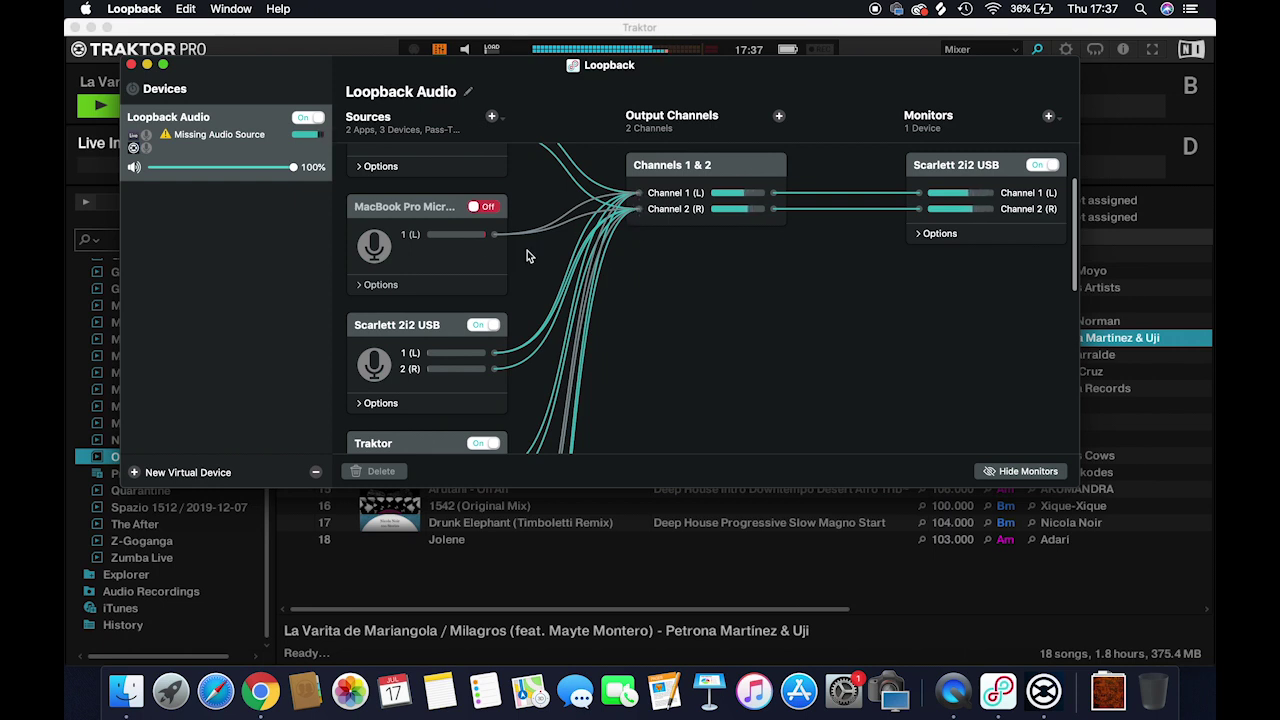
scroll(412, 325, down, 1)
scroll(410, 325, up, 4)
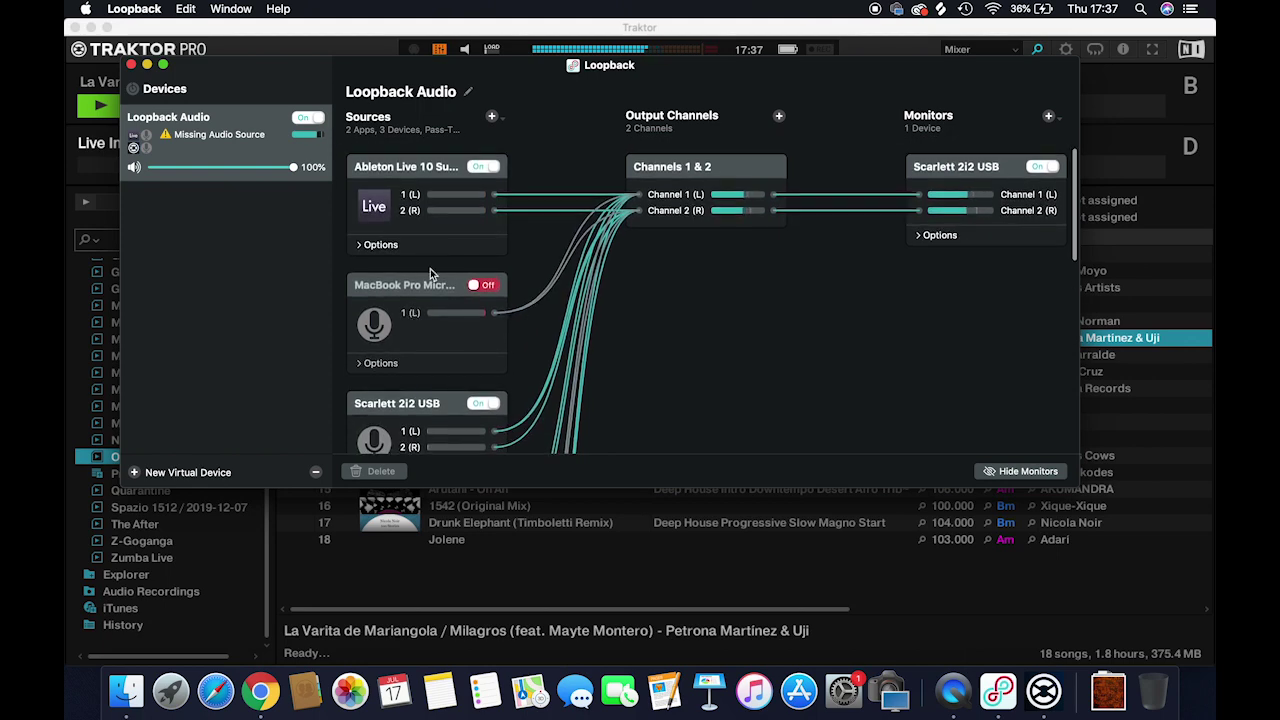
Step: Launch Ableton Live 10 Suite from Launchpad
click(172, 694)
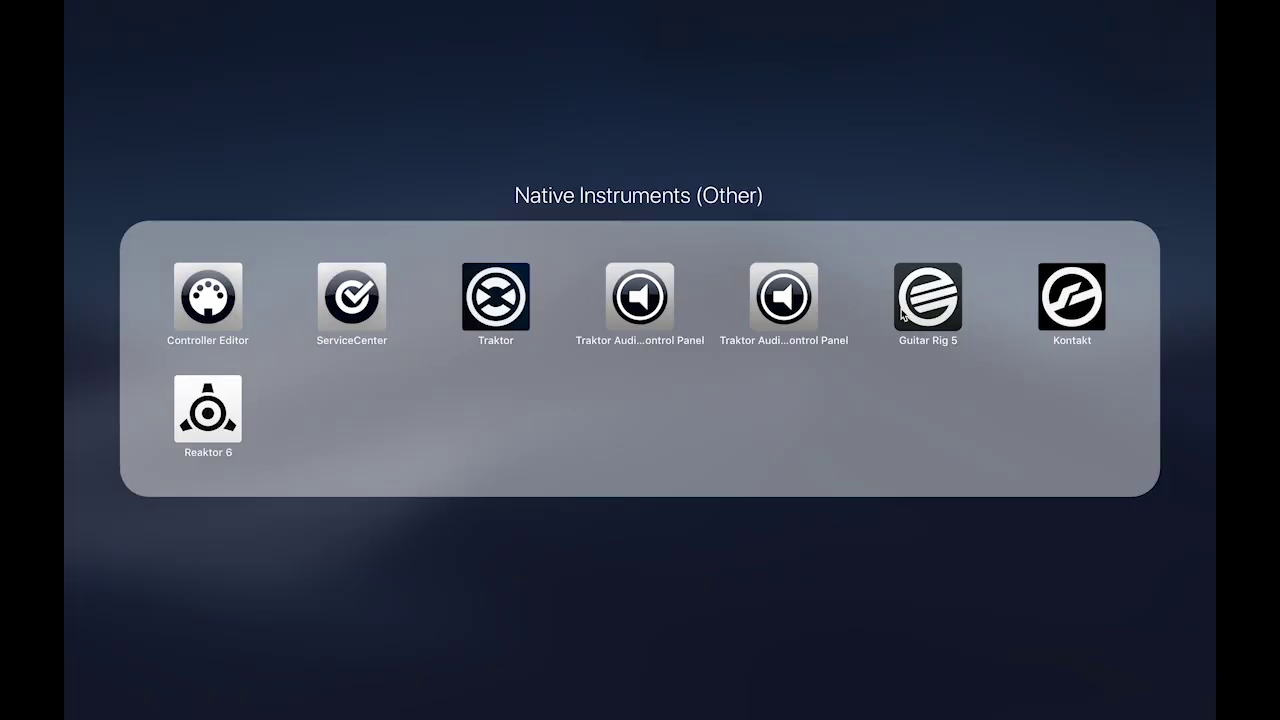
click(332, 501)
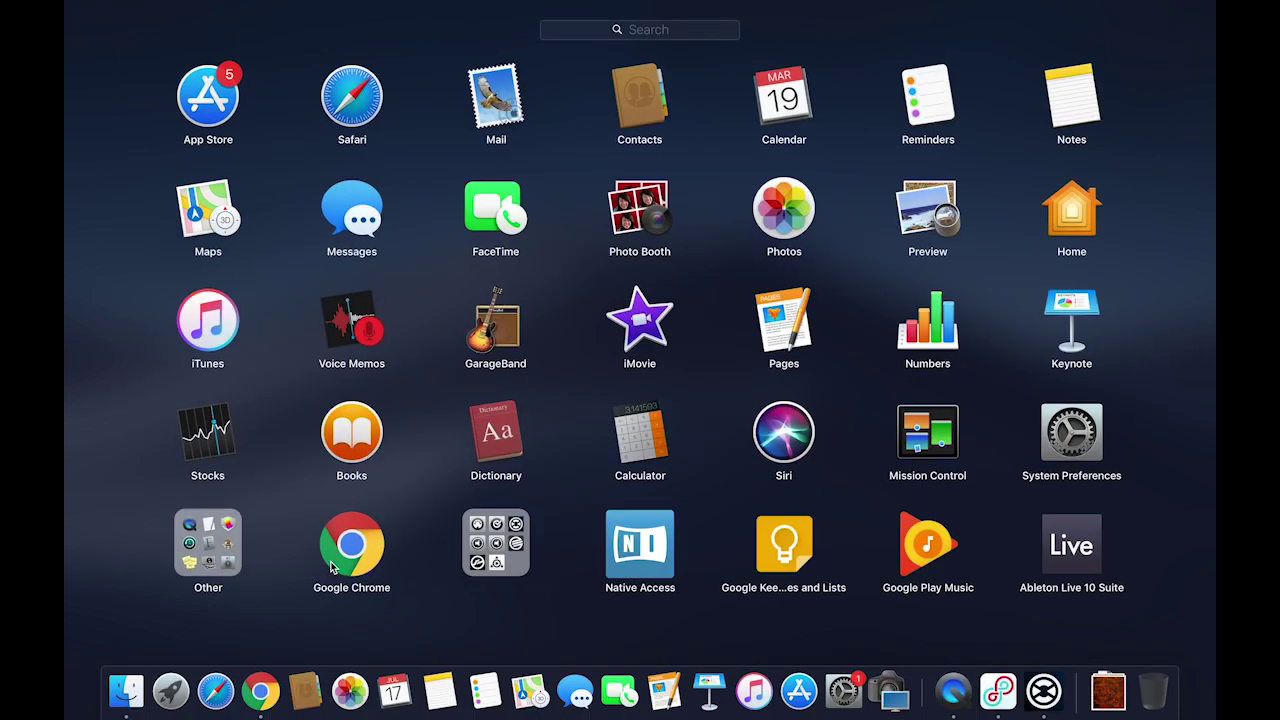
click(1068, 547)
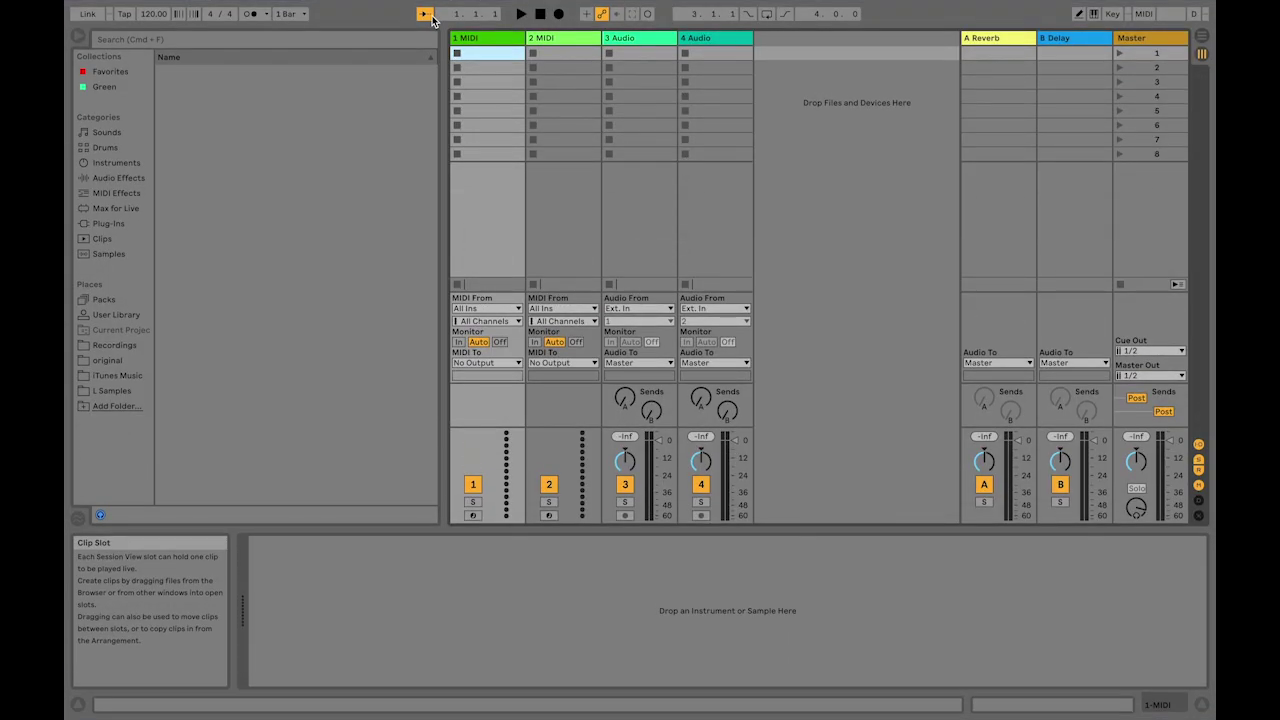
Step: Drag Operator's Guitar & Plucked preset 12 String Guitar onto the 1 MIDI track
click(101, 163)
click(194, 118)
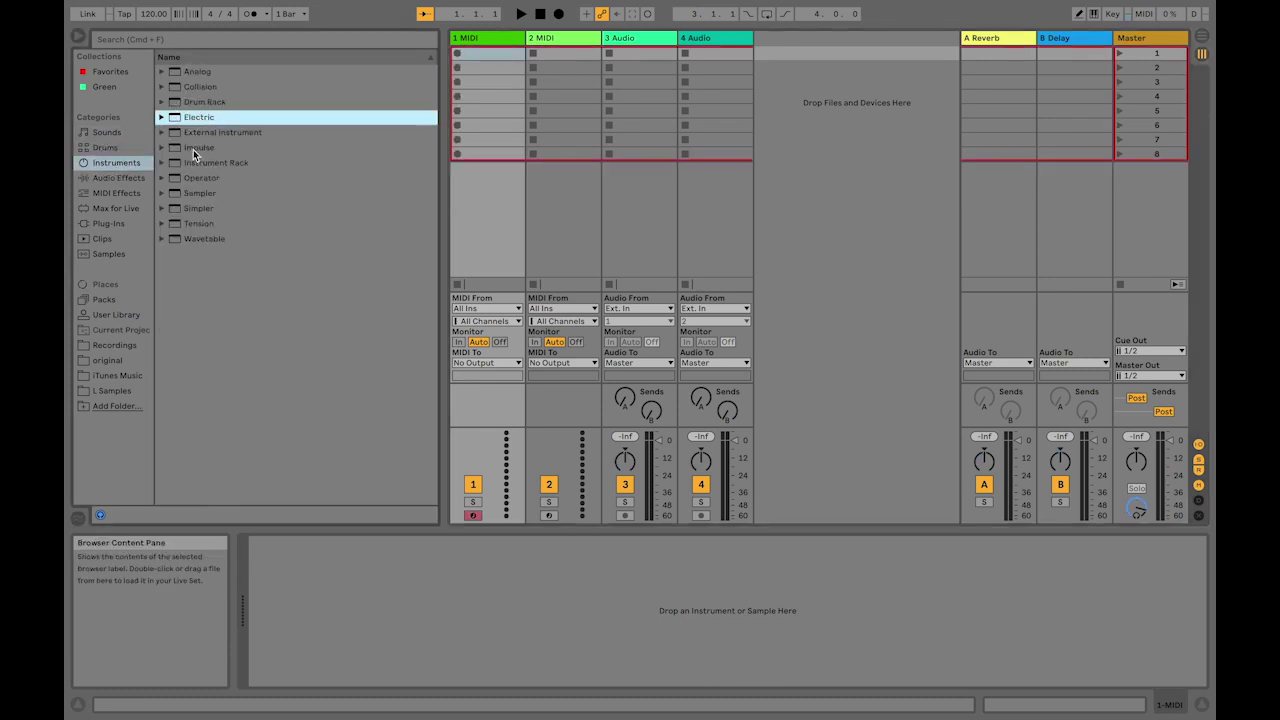
click(191, 150)
click(161, 148)
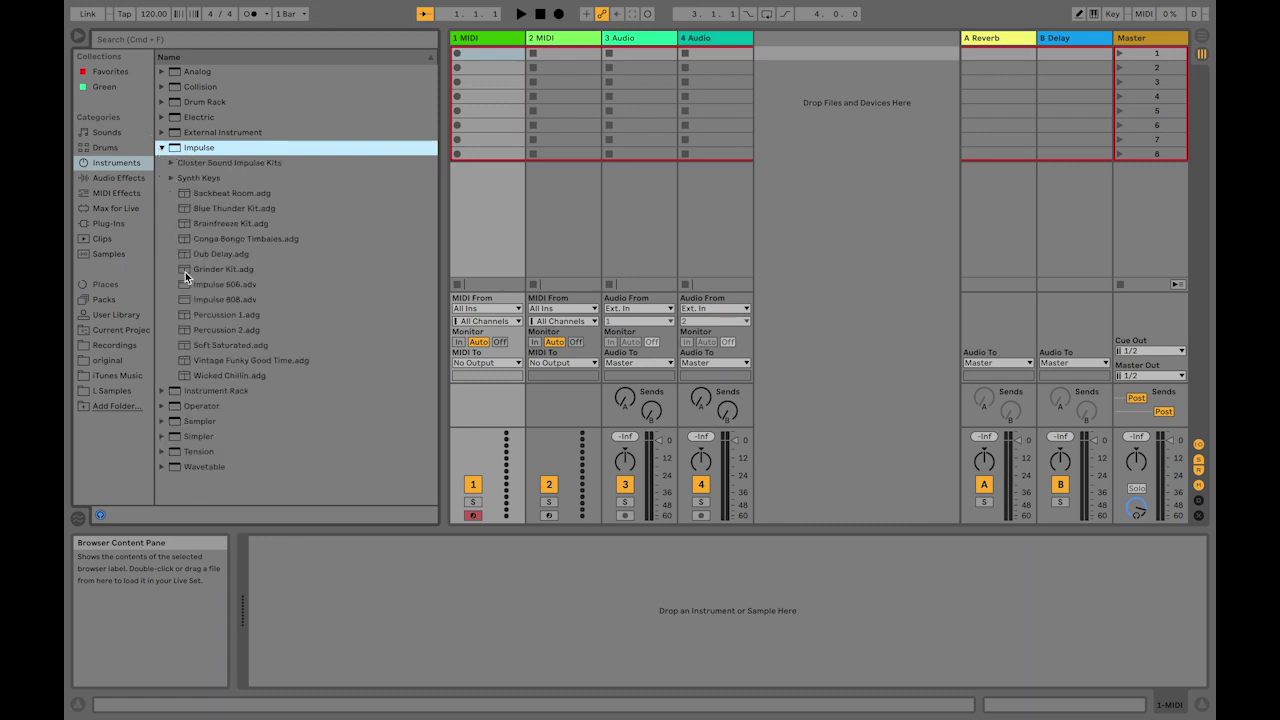
click(162, 406)
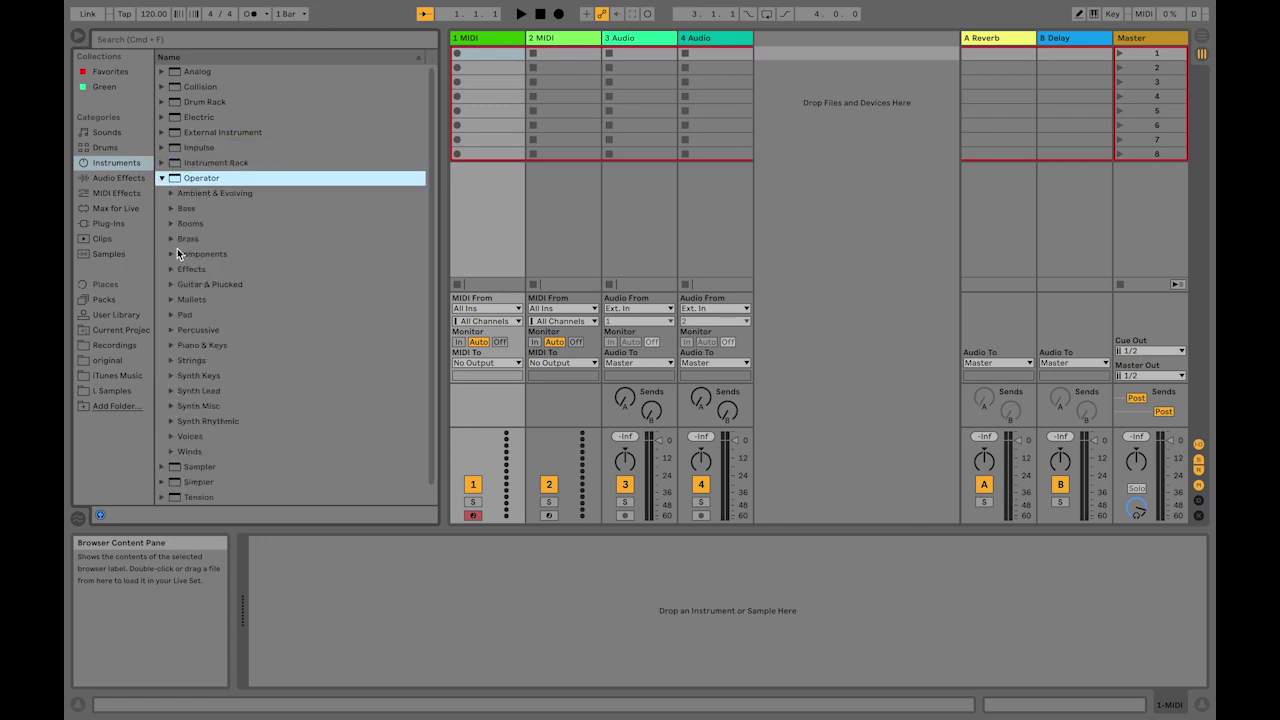
click(172, 284)
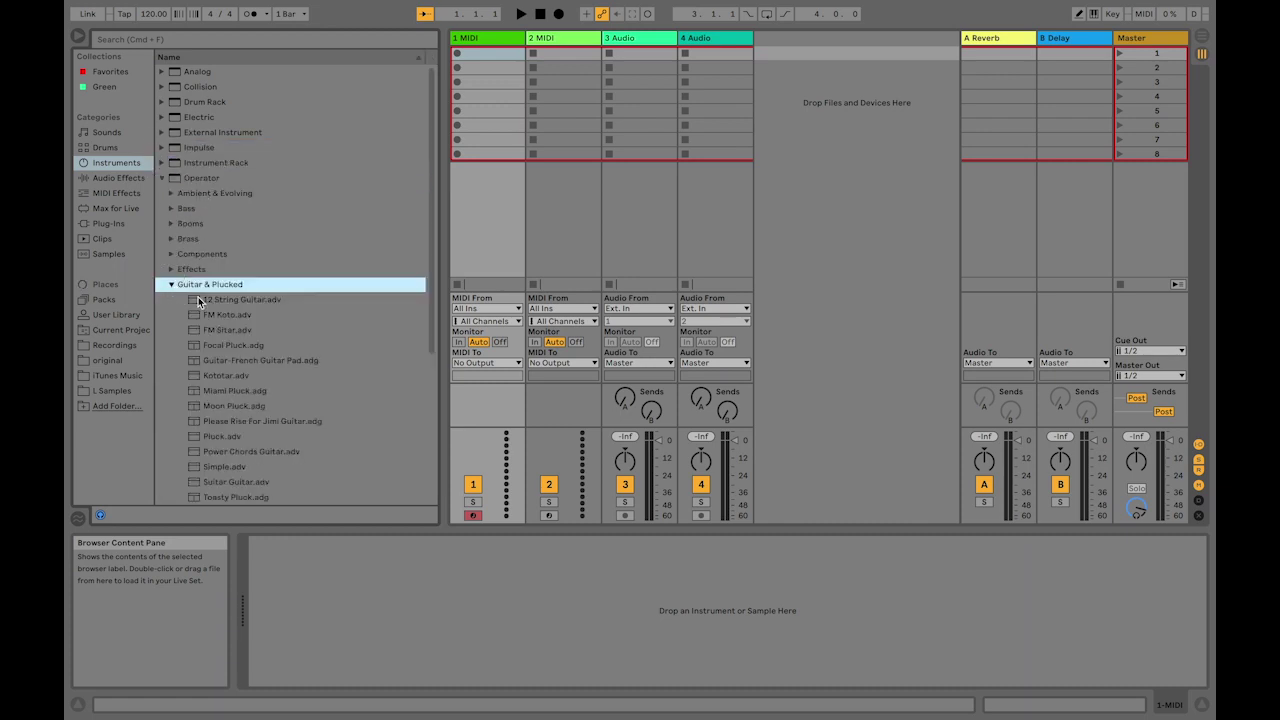
drag(230, 300, 488, 40)
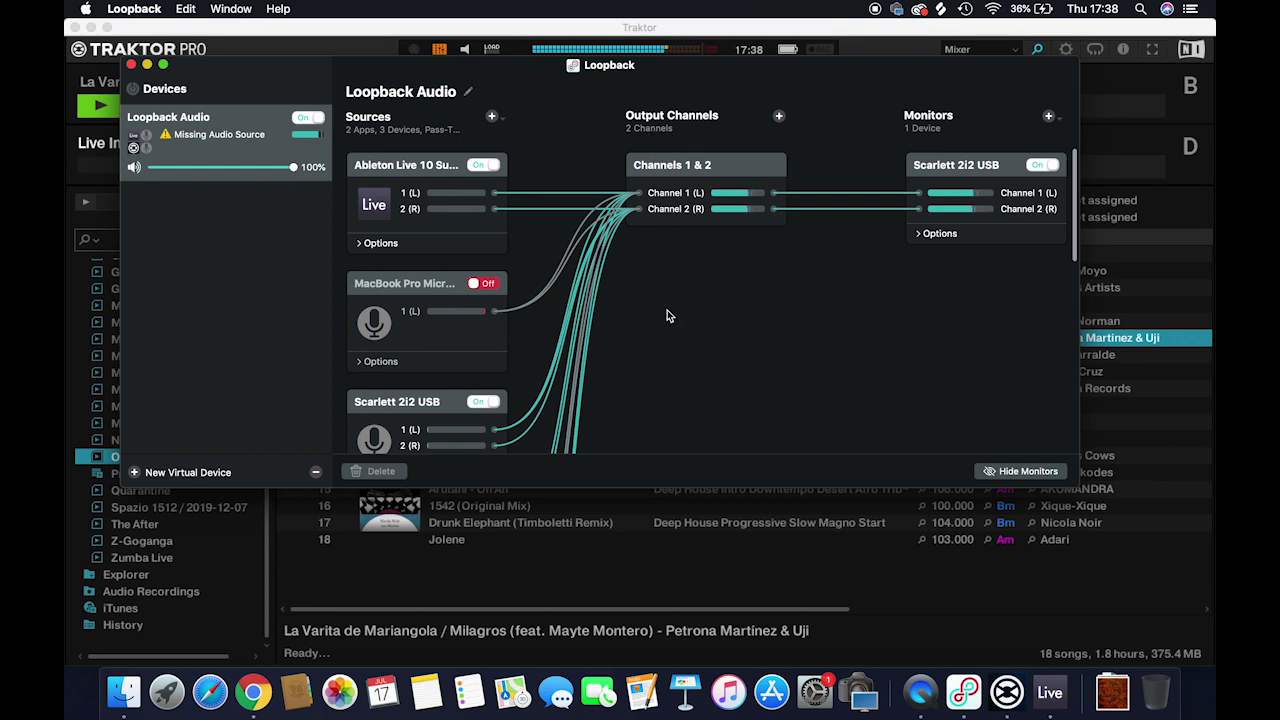
Step: Launch OBS and select the Personal scene's WebCam and Soundcheck sources
click(167, 693)
scroll(558, 187, down, 2)
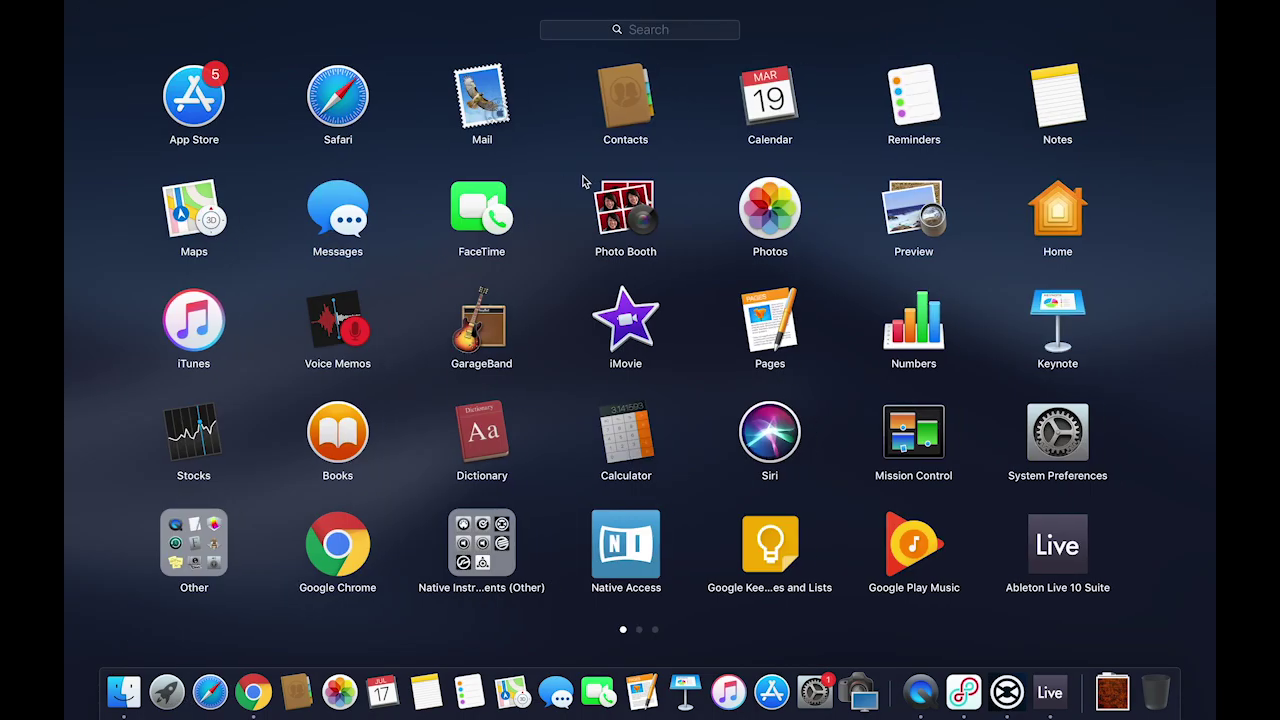
scroll(458, 291, up, 2)
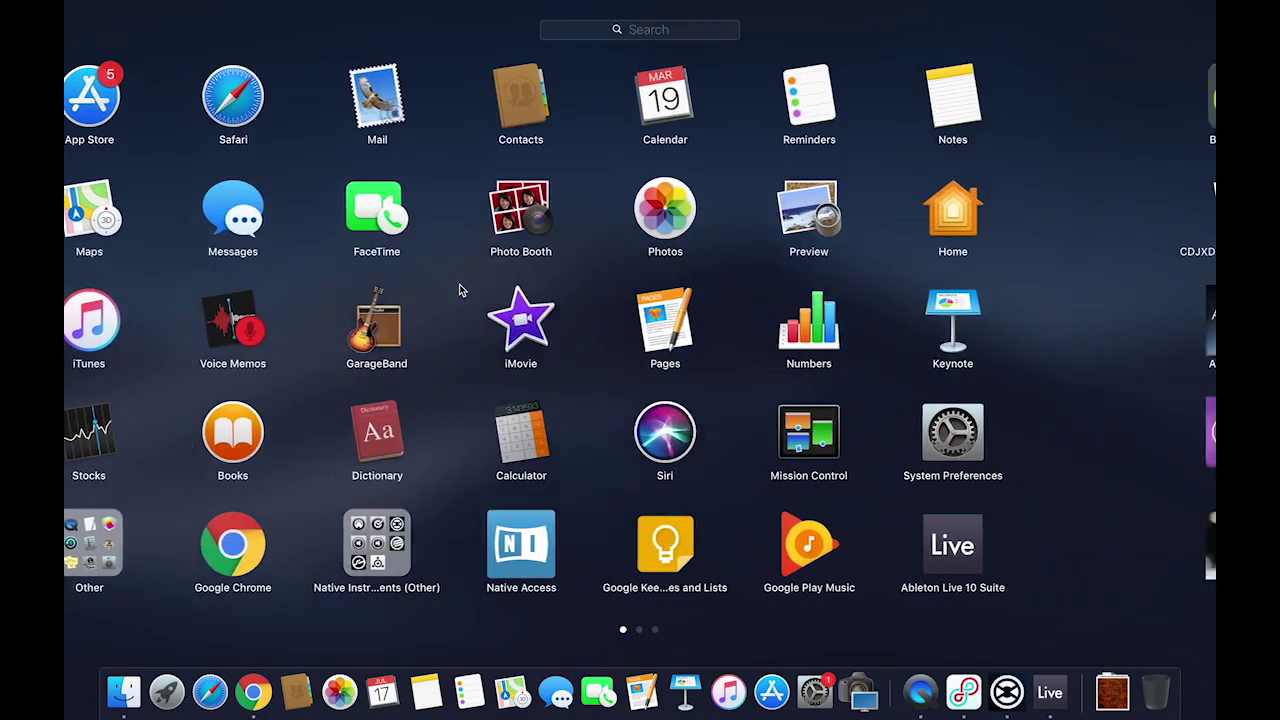
scroll(459, 288, down, 4)
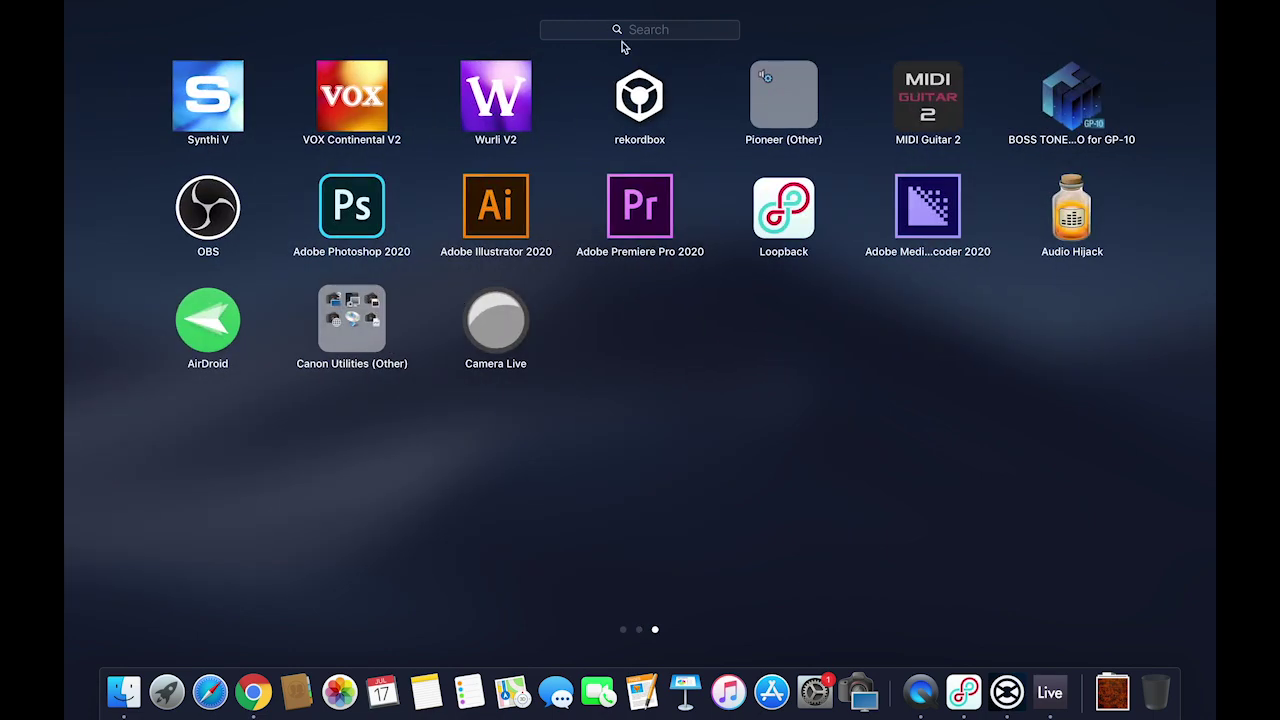
click(222, 232)
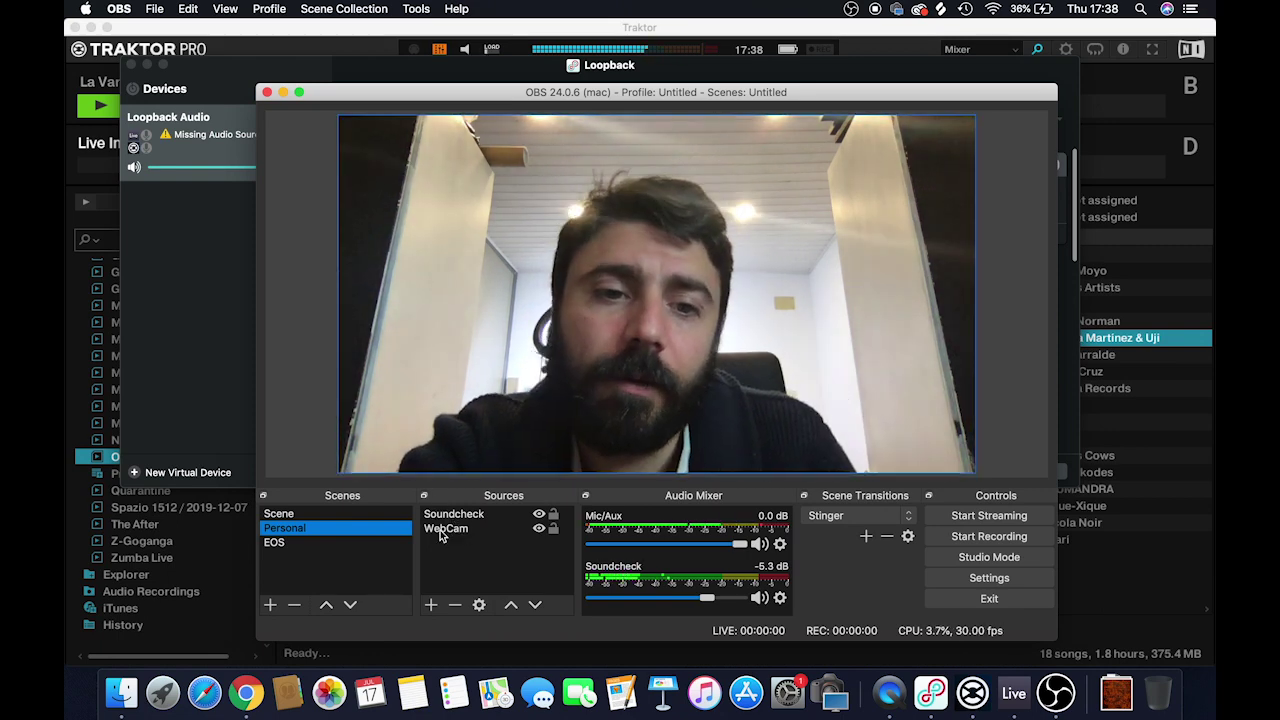
click(440, 533)
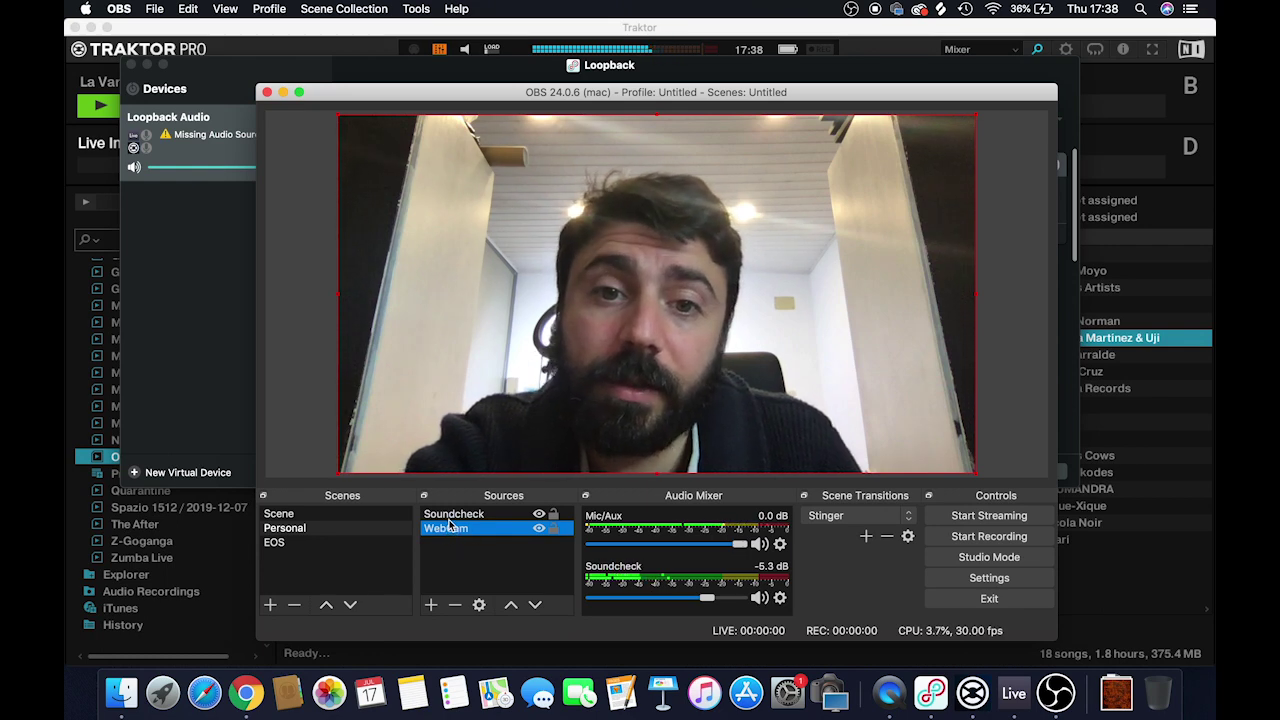
click(456, 515)
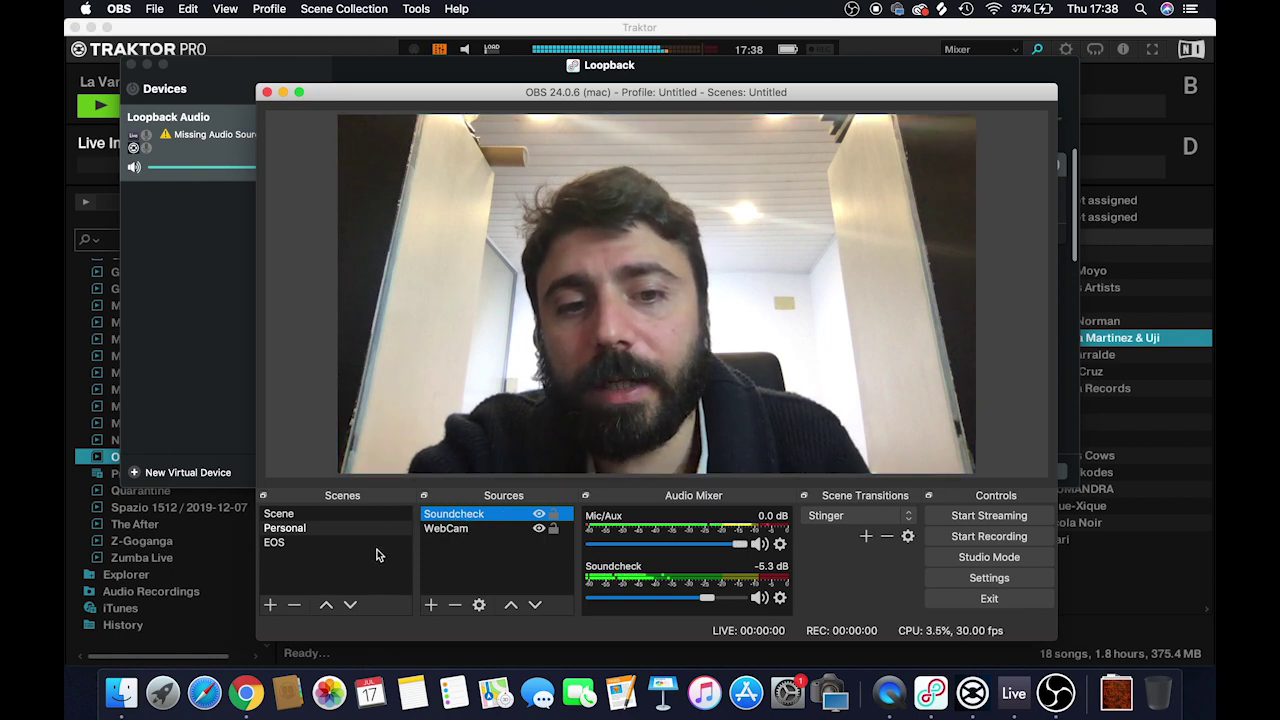
Step: Create a scene named 'Tutorial Audio Live Streaming' in the Scenes list
click(273, 543)
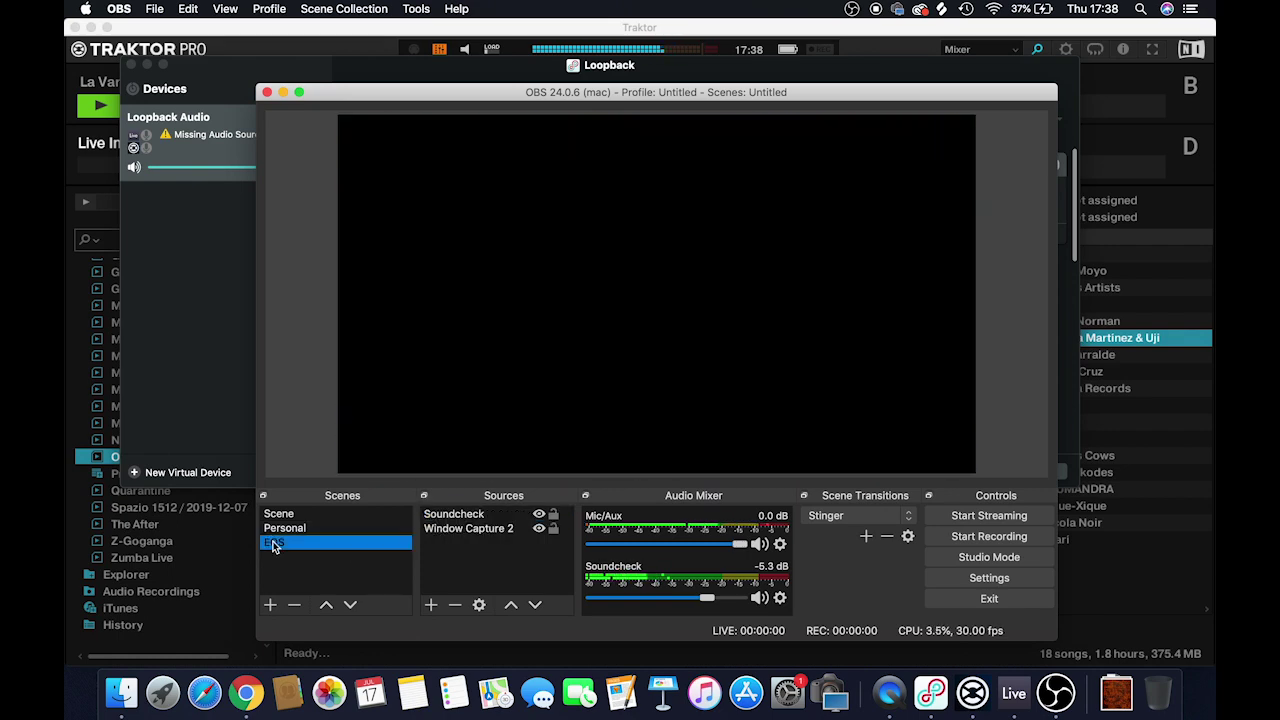
click(272, 607)
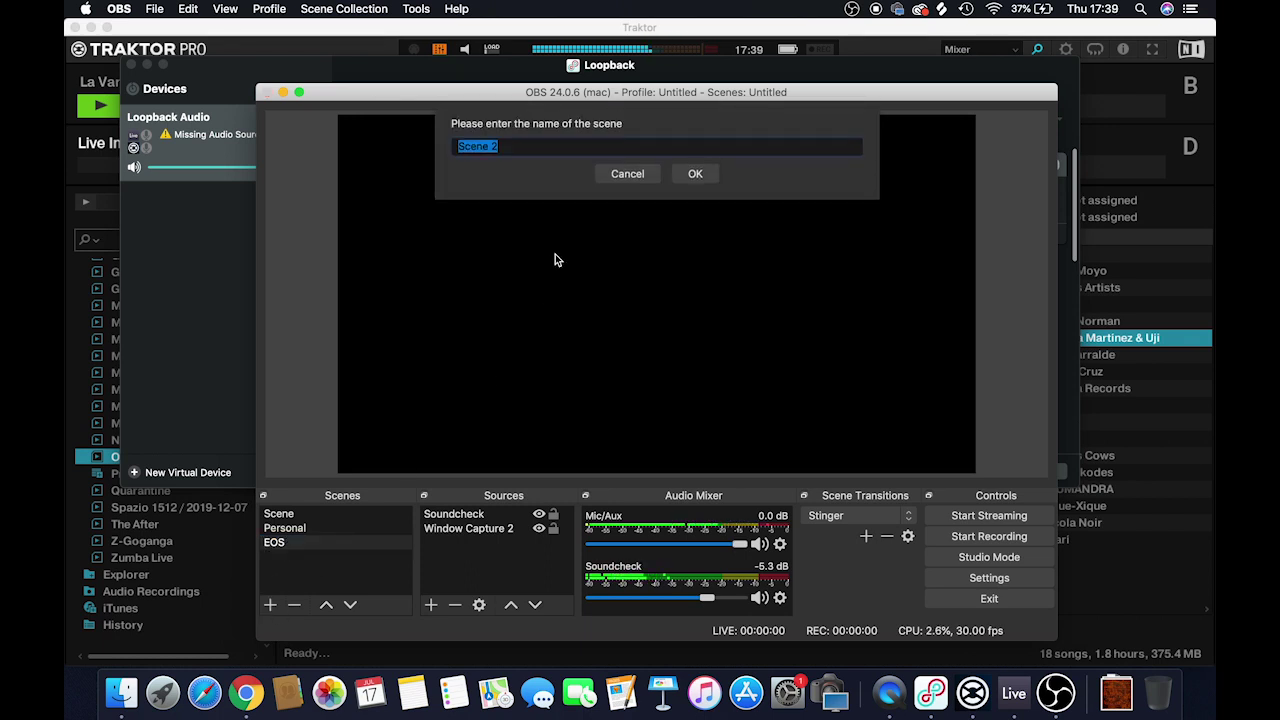
text(Turoia)
key(BackSpace)
key(BackSpace)
key(BackSpace)
key(BackSpace)
text(torial Audio Live )
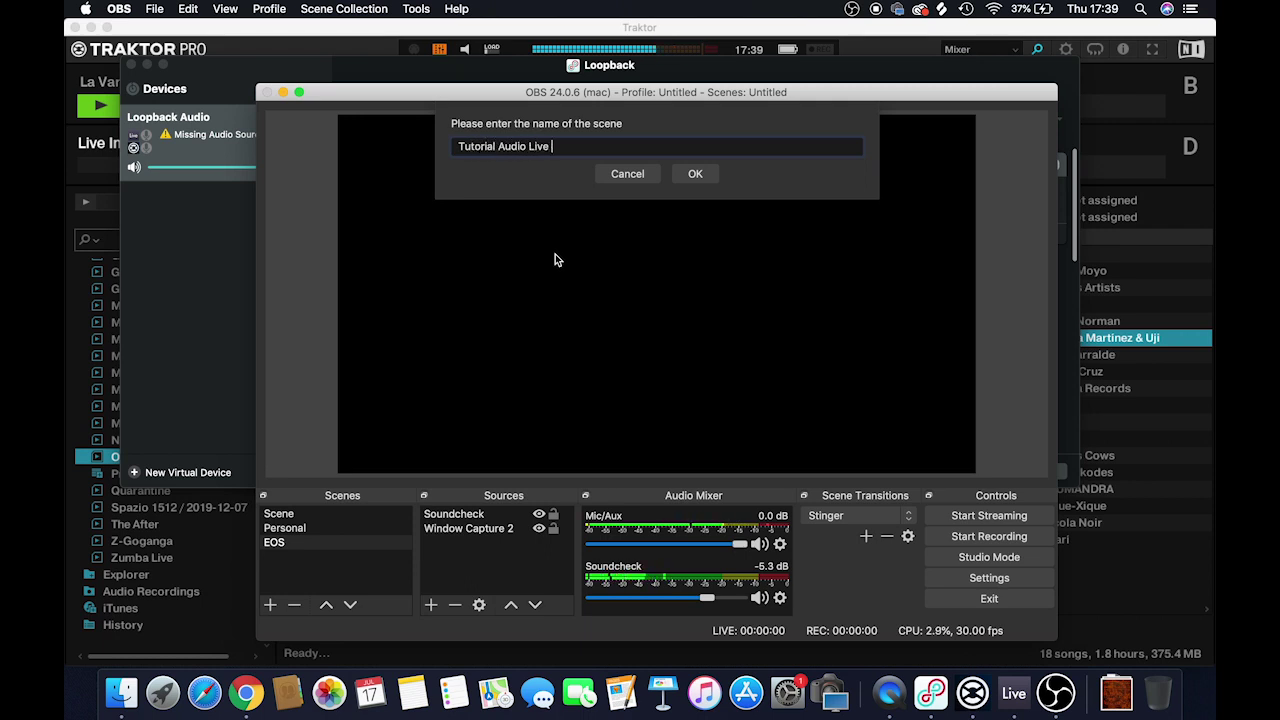
text(Streaming)
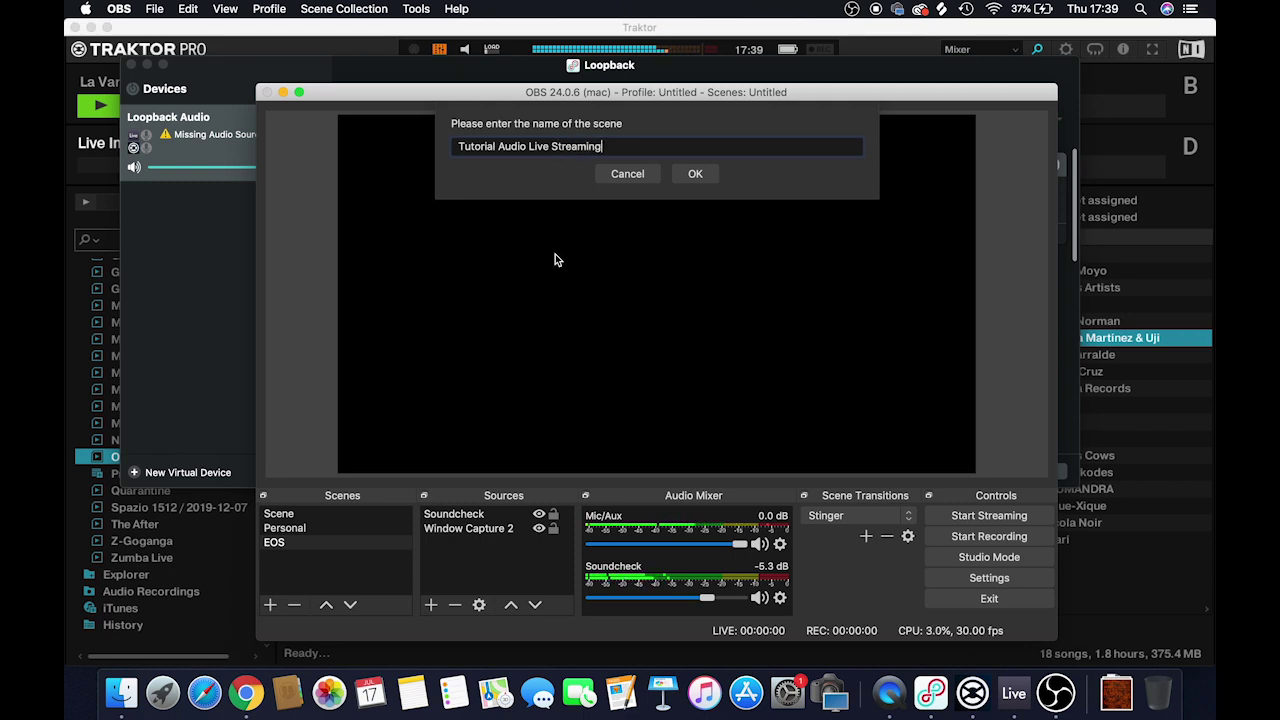
click(695, 173)
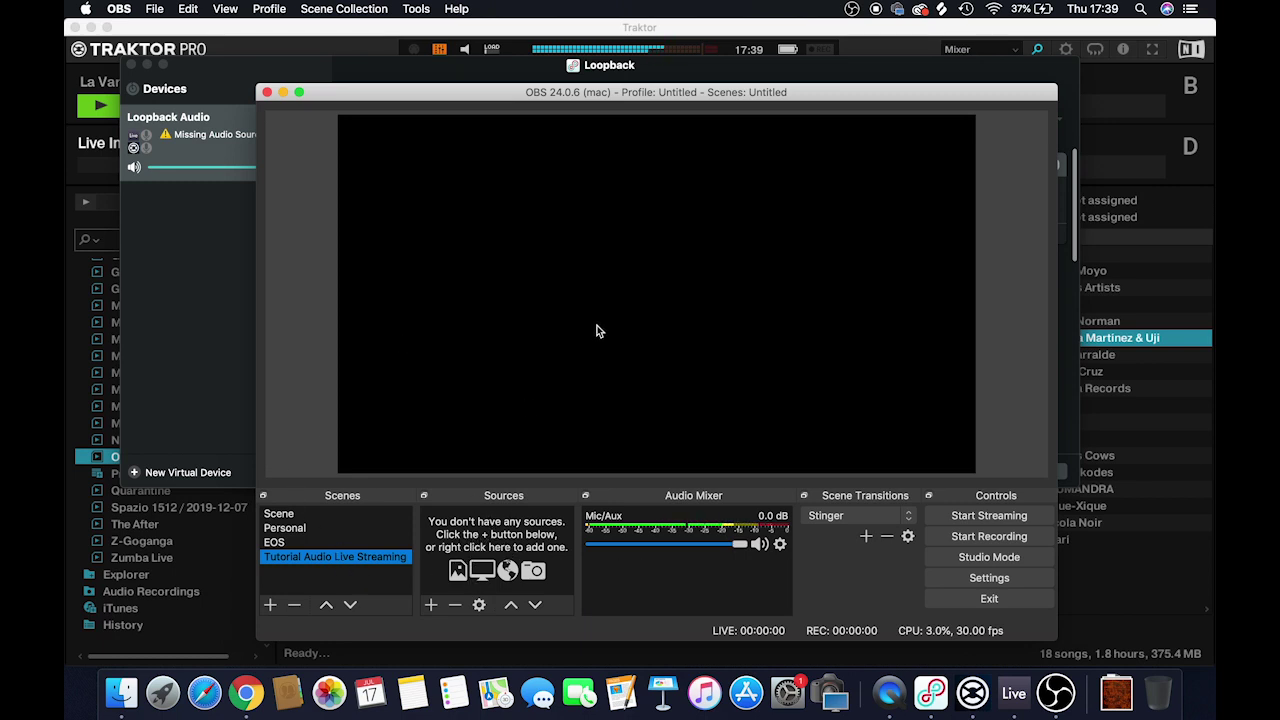
Step: Add a Video Capture Device source named Webcam 2
click(431, 604)
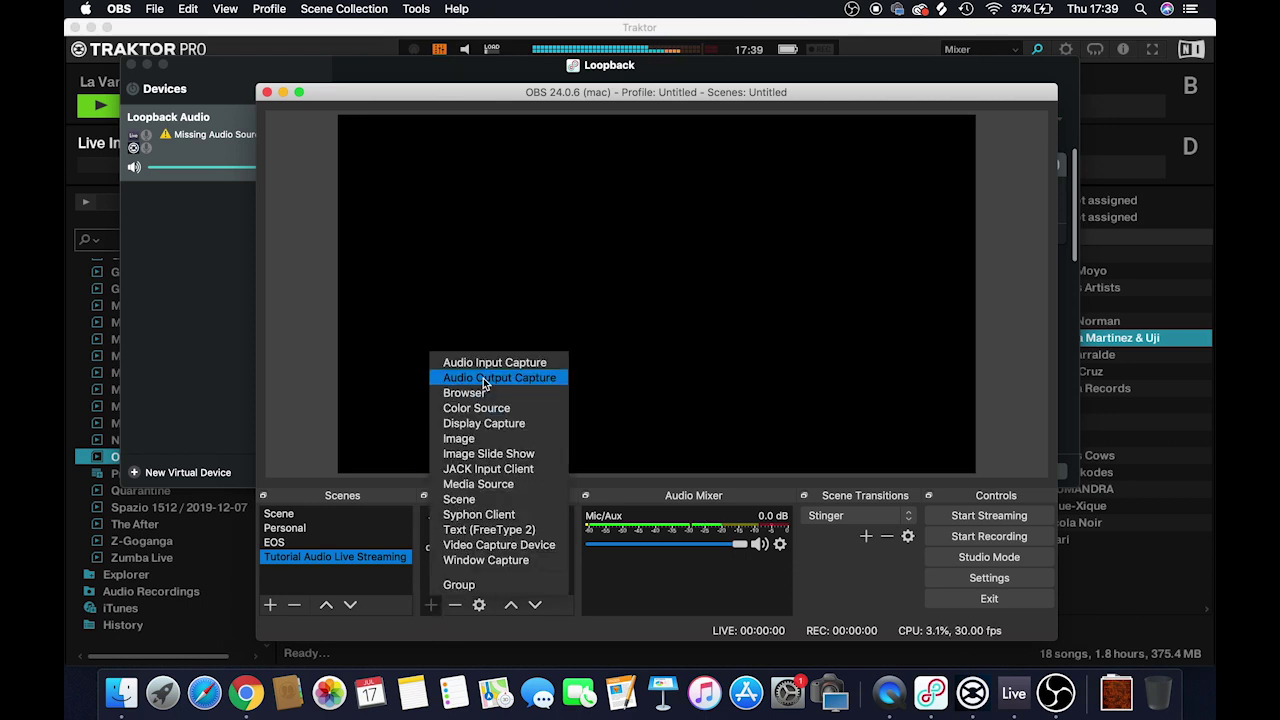
click(486, 548)
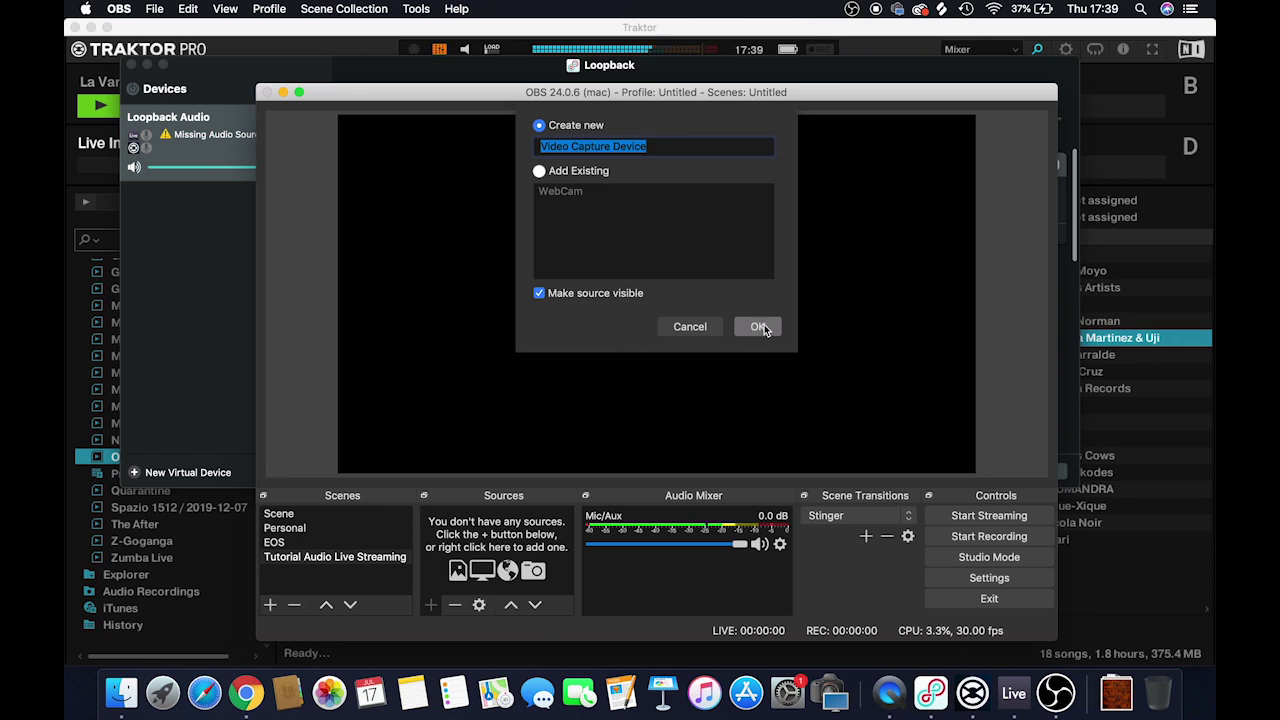
text(Webcam 2)
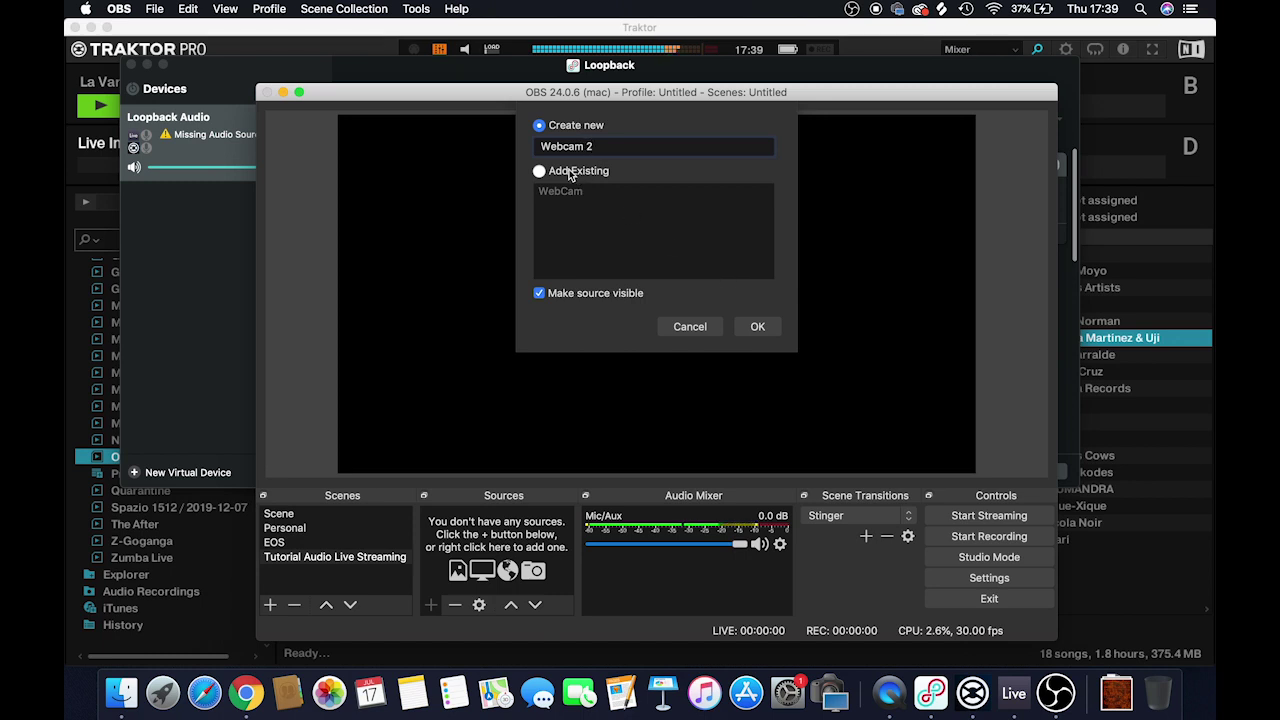
click(768, 326)
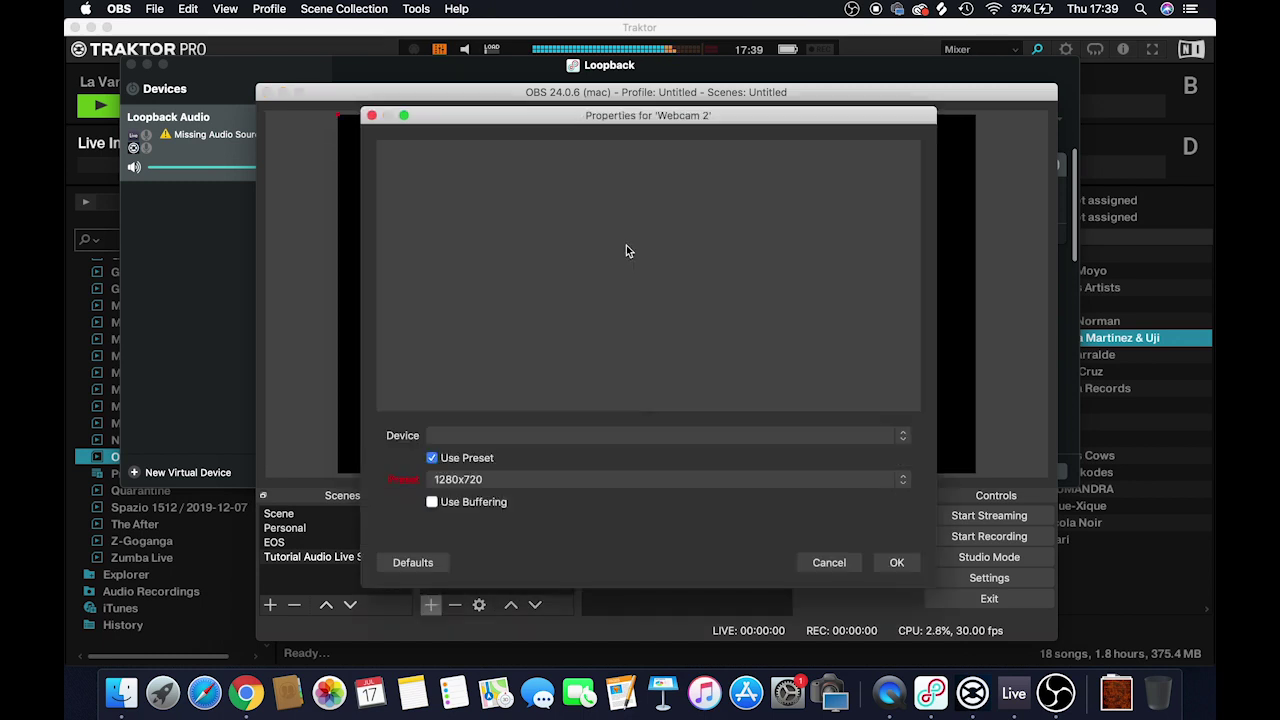
Step: Use the FaceTime HD Camera at 1280x720 and stretch the image to fill the canvas
click(504, 435)
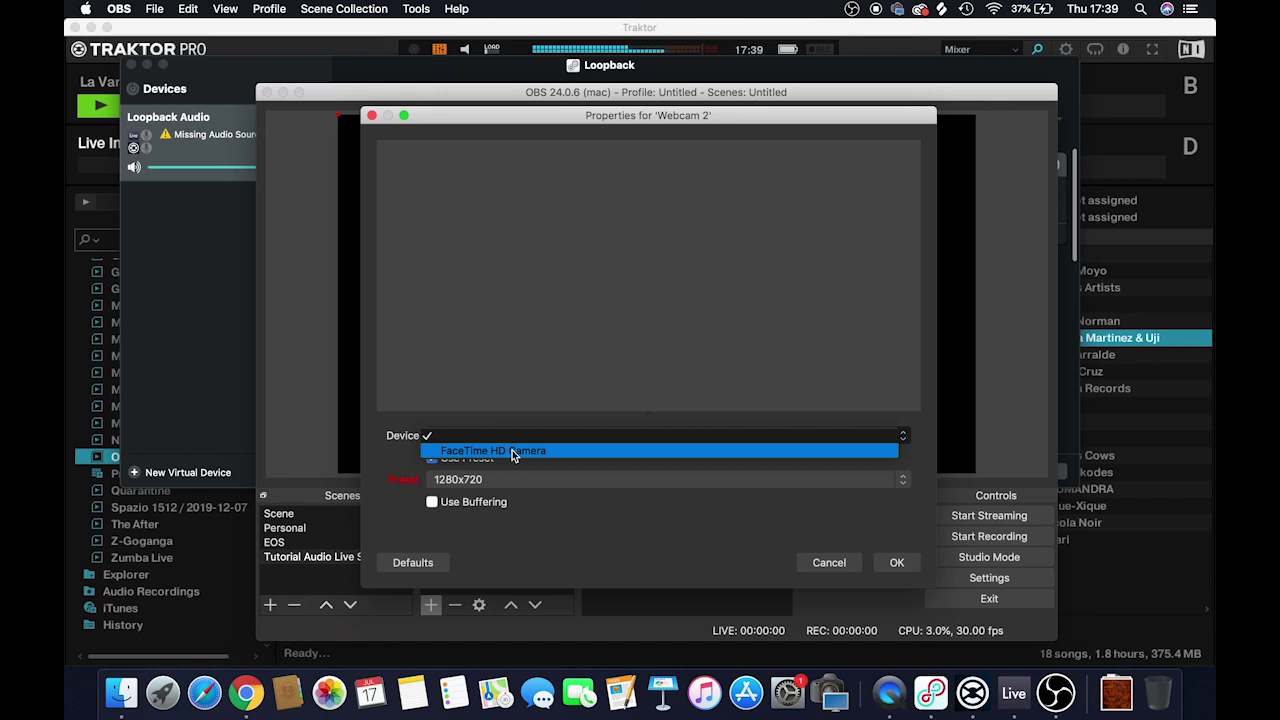
click(512, 451)
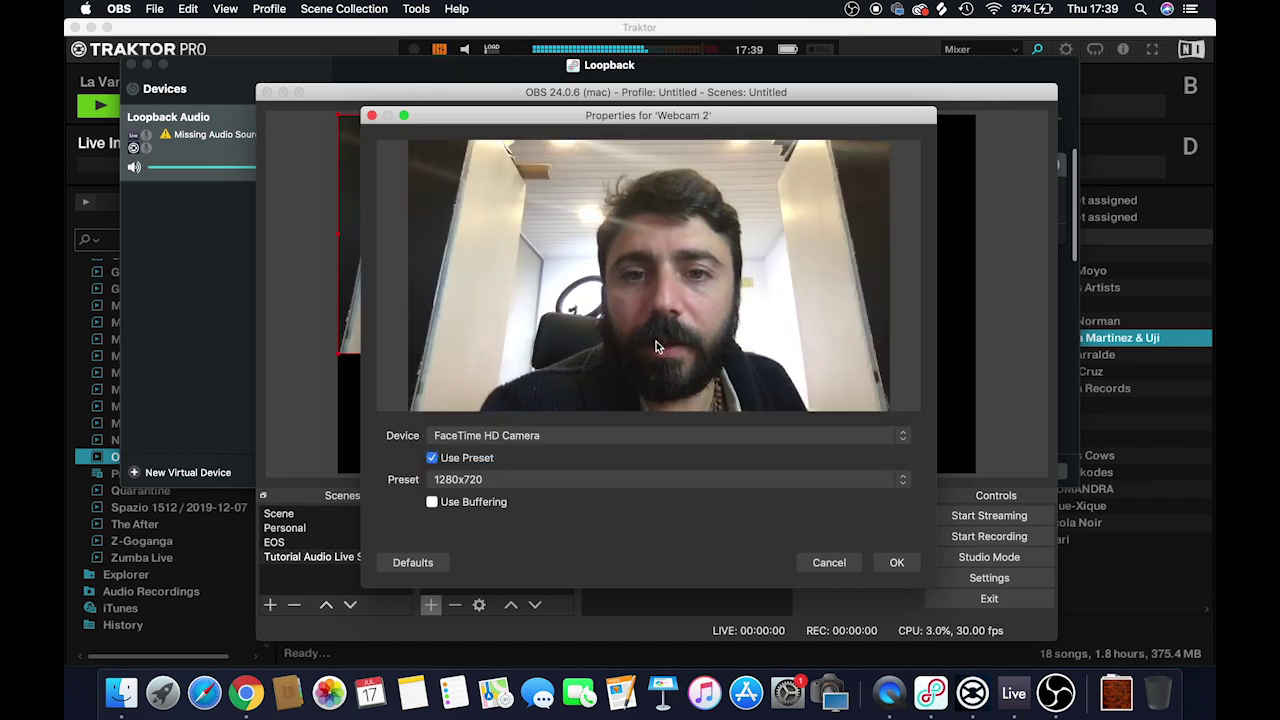
click(763, 477)
click(763, 472)
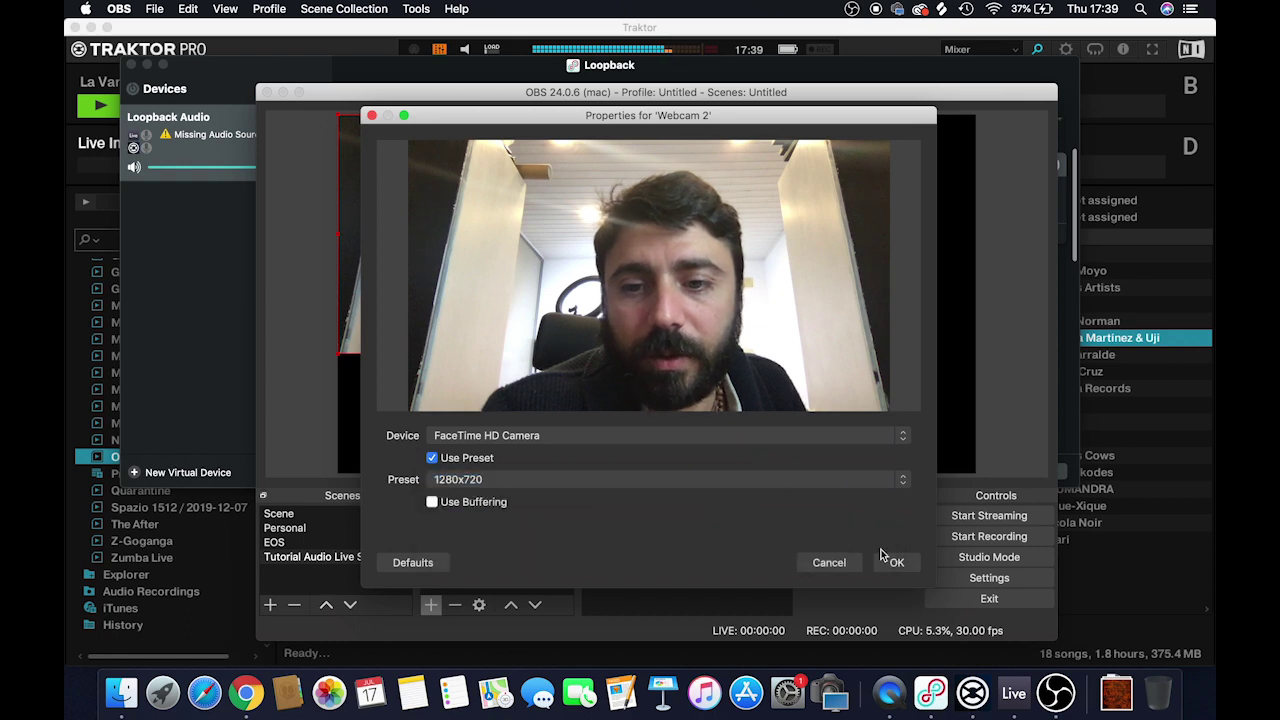
click(895, 562)
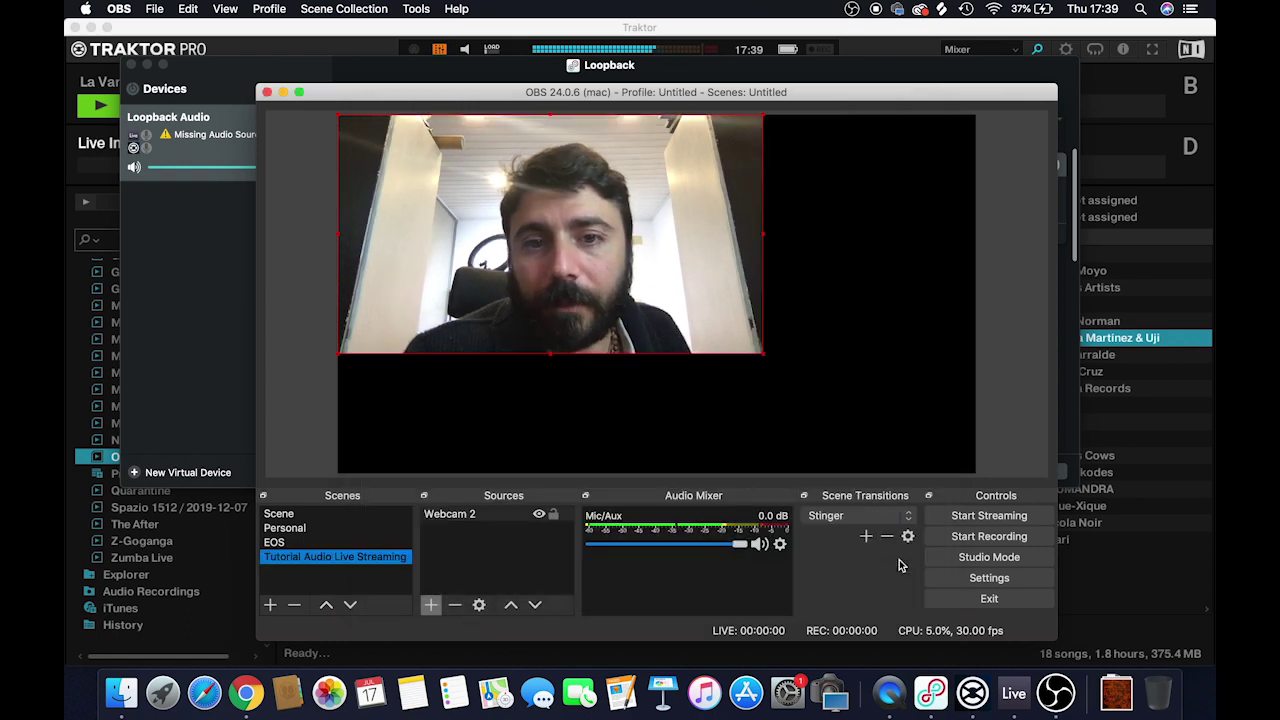
click(760, 357)
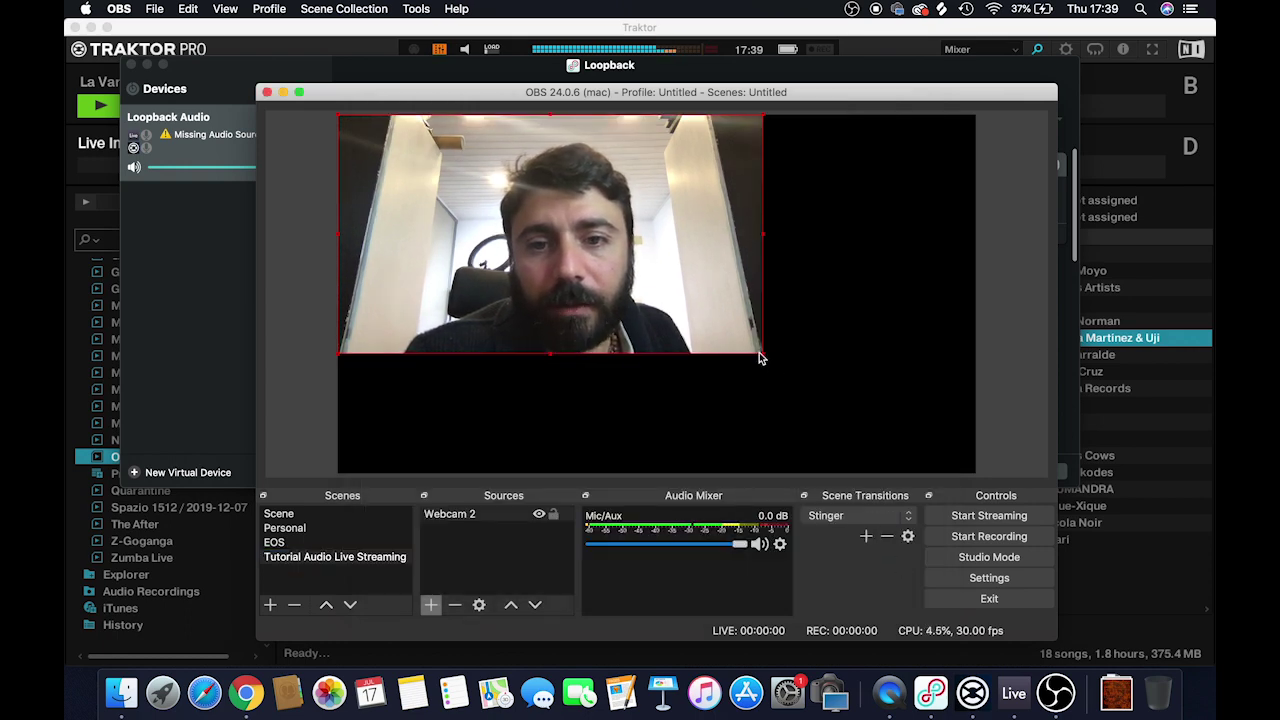
drag(760, 357, 946, 466)
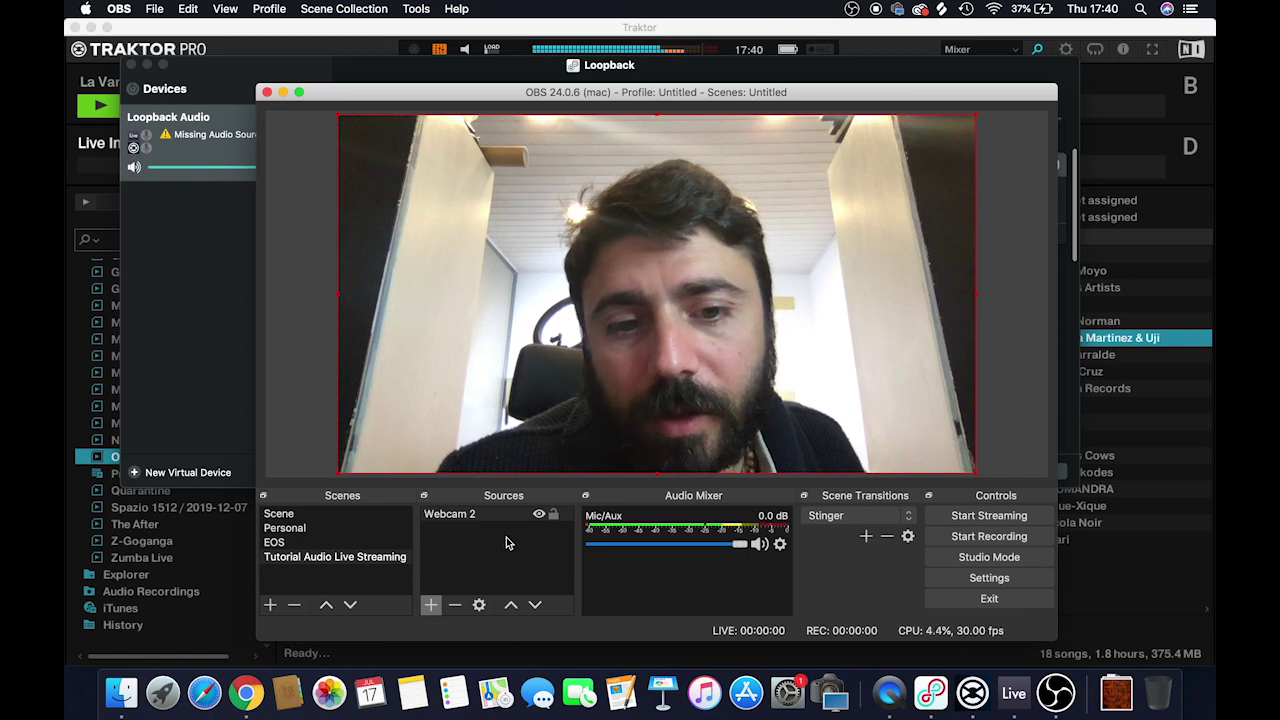
Step: Add an Audio Input Capture named 'Audio Tutorial' using the Loopback Audio device
click(430, 605)
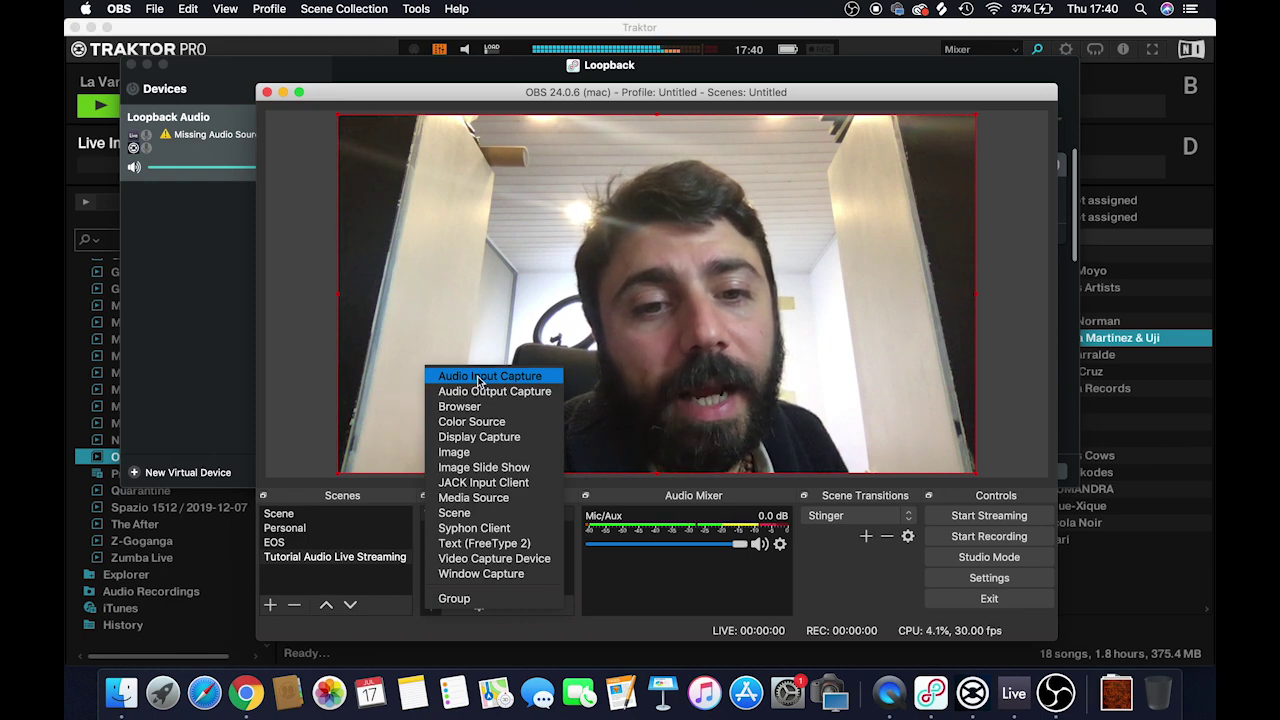
click(478, 378)
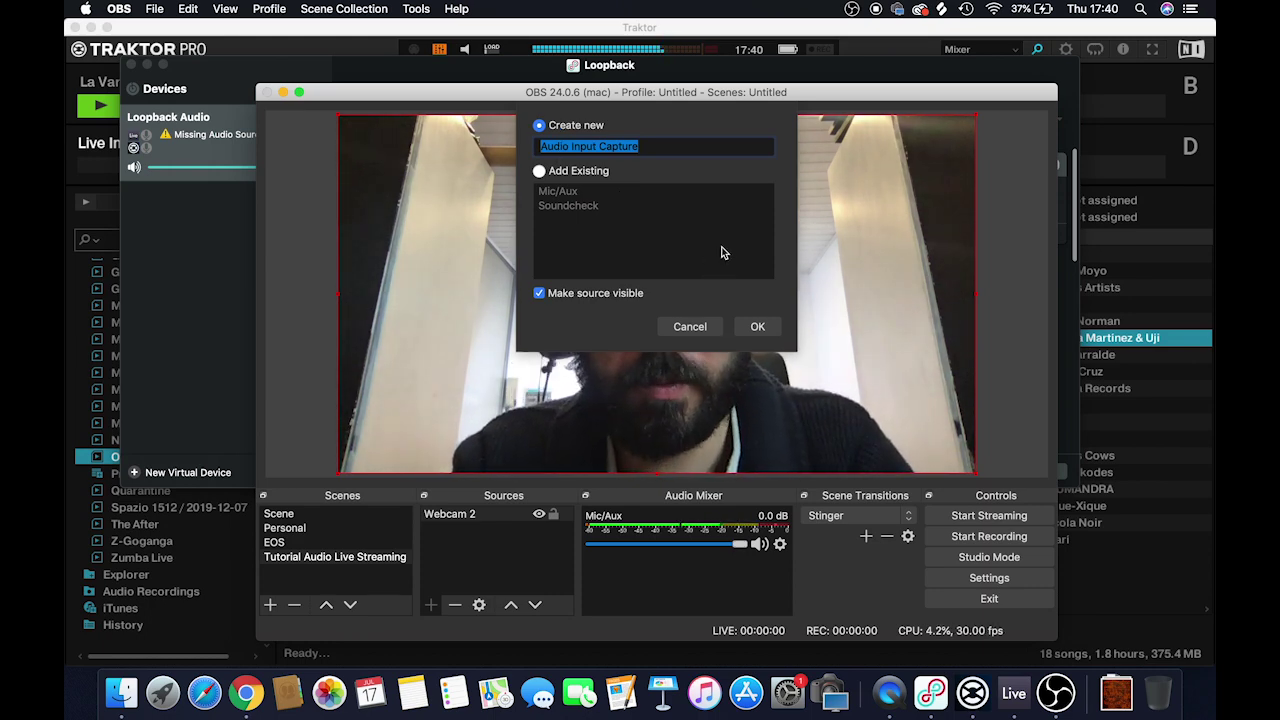
text(Audi)
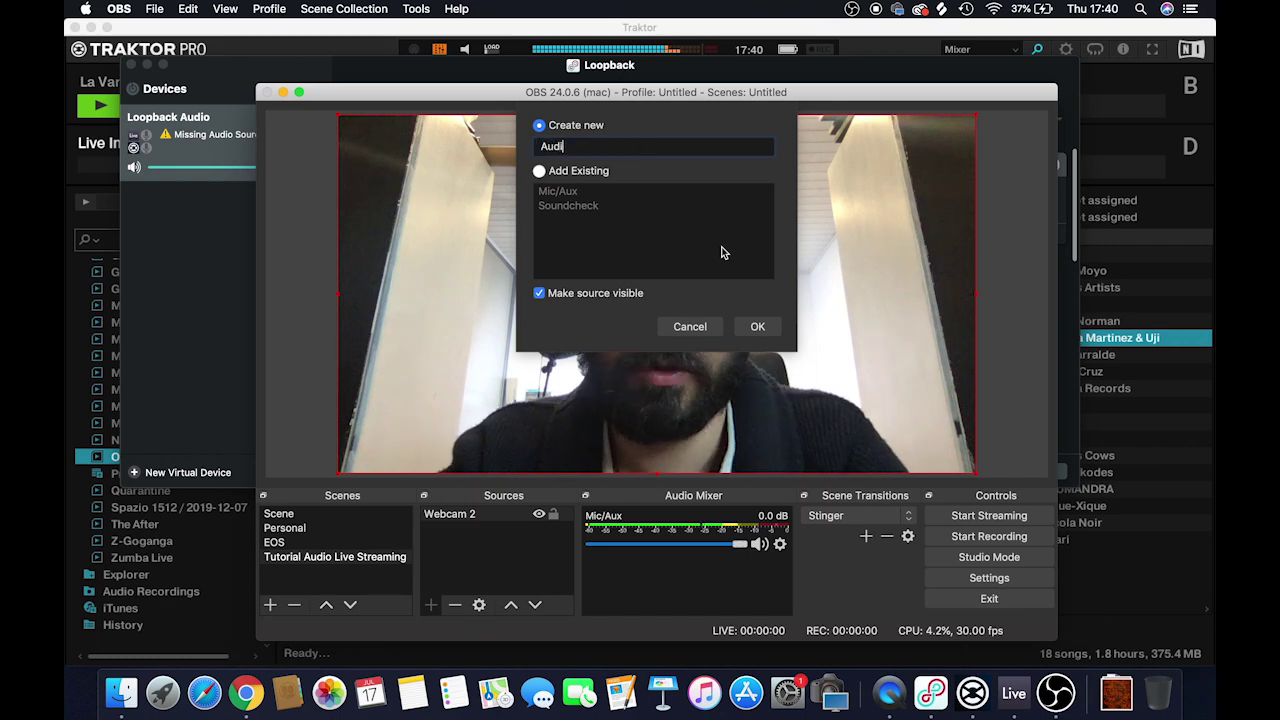
text(o Test T)
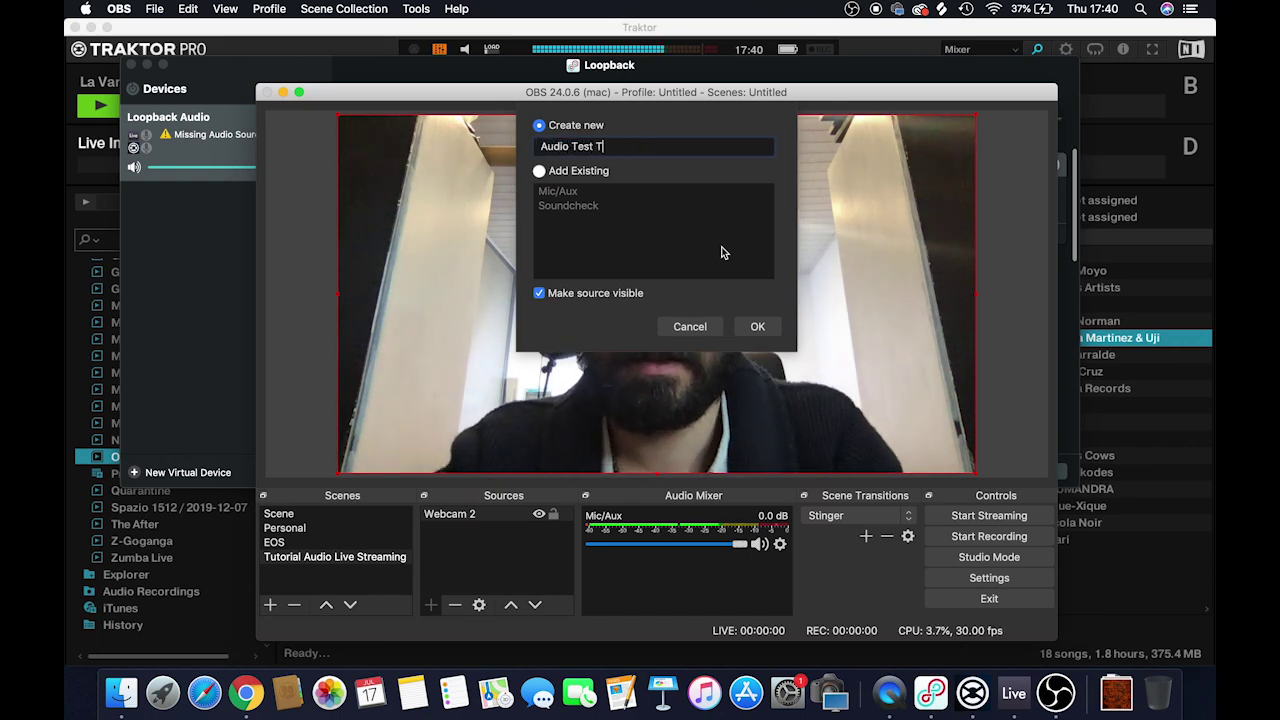
key(BackSpace)
key(BackSpace)
key(BackSpace)
text(utorial)
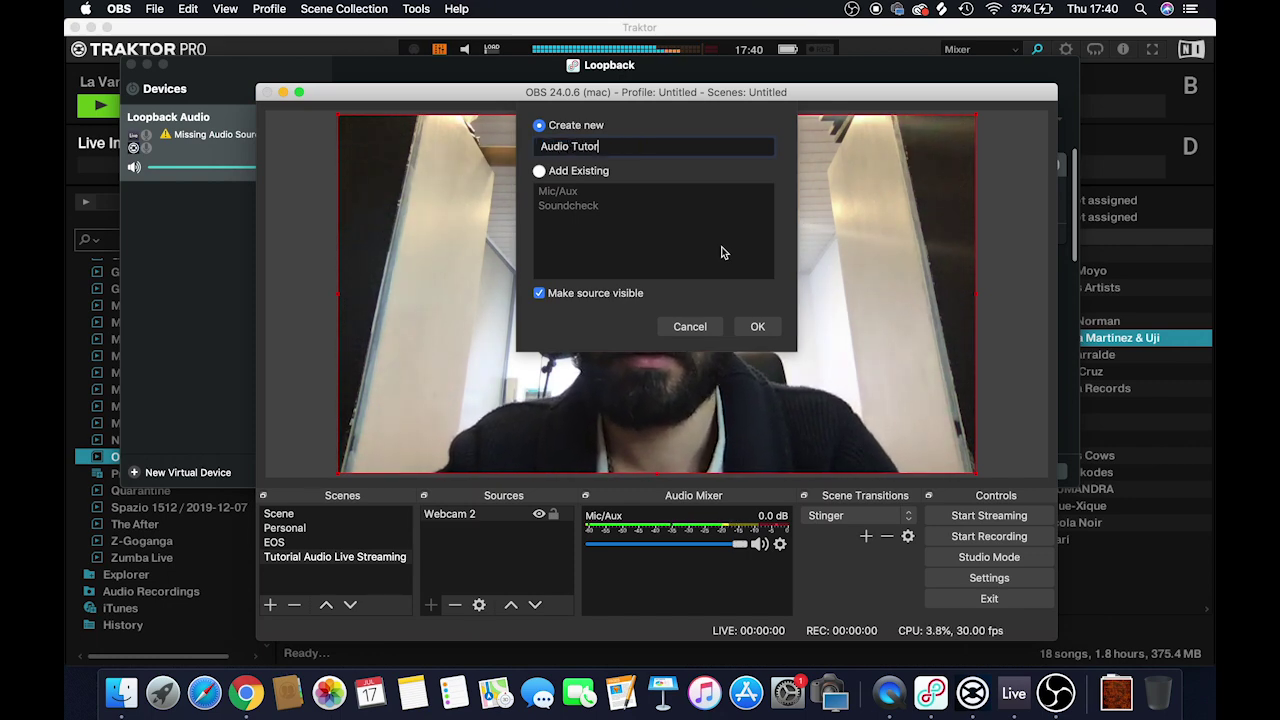
click(768, 326)
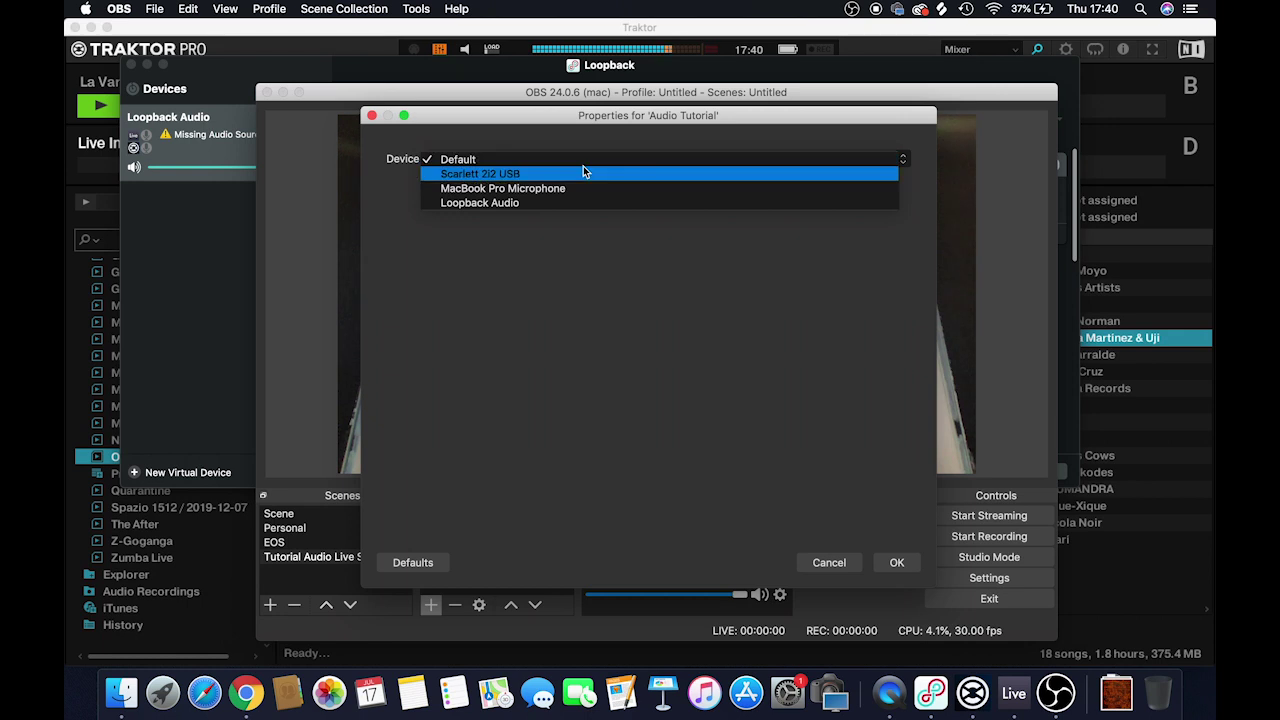
click(548, 206)
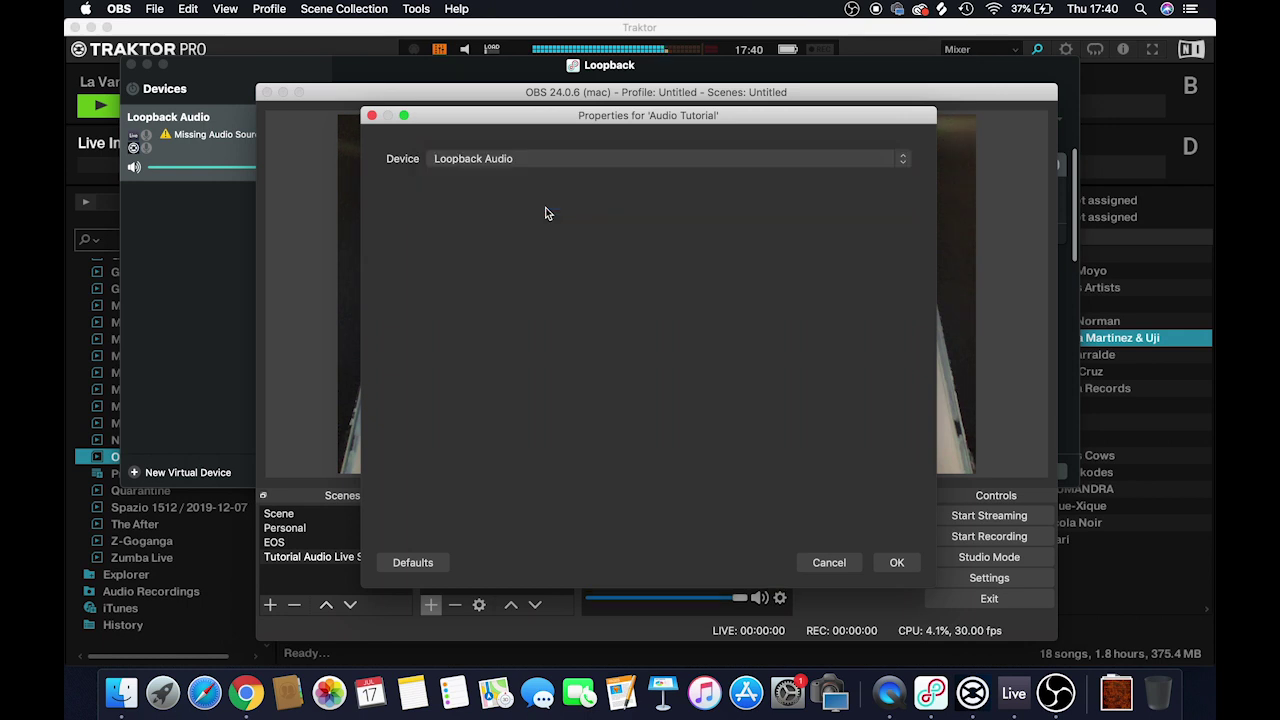
click(897, 562)
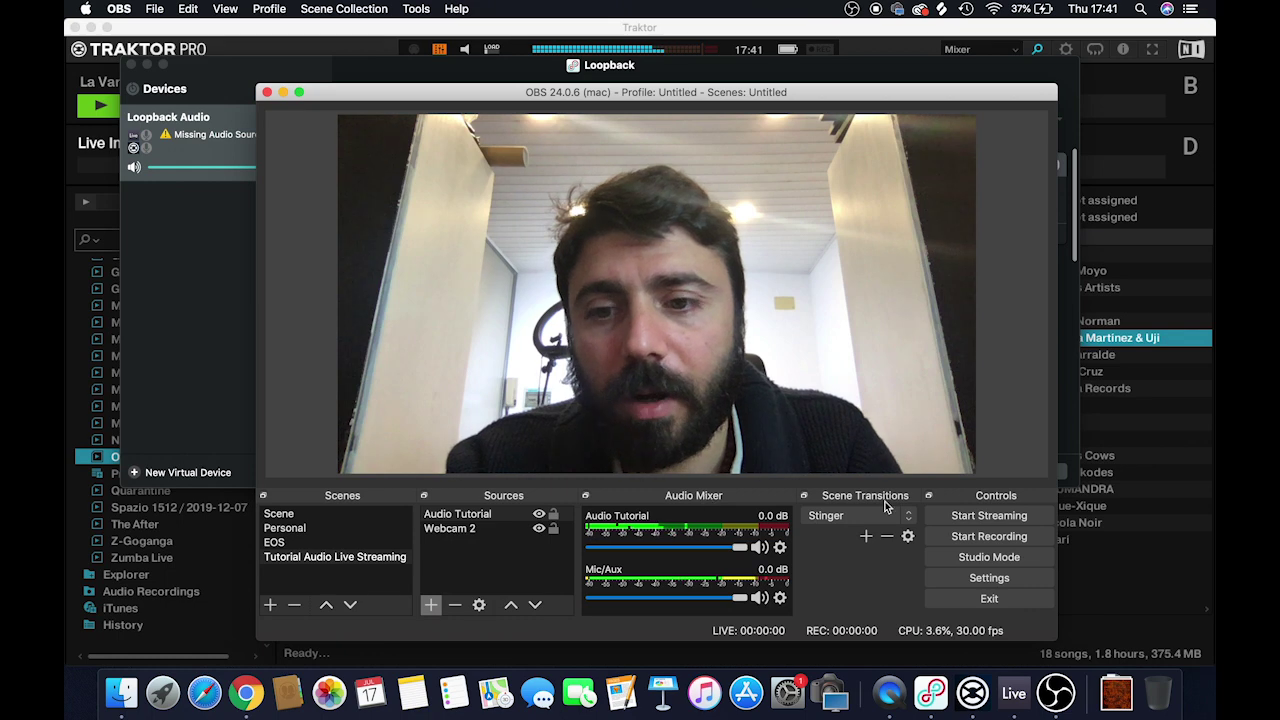
Step: Set the OBS streaming service to Facebook Live and check the stream key
click(989, 578)
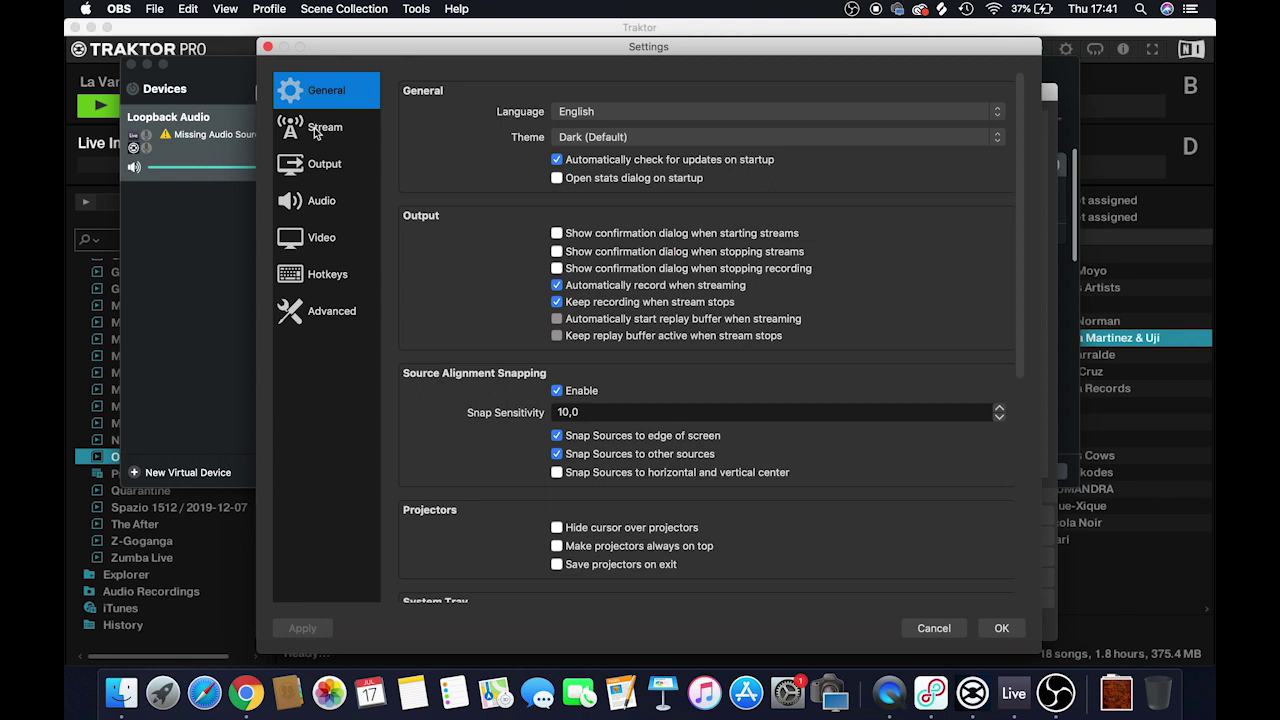
click(316, 134)
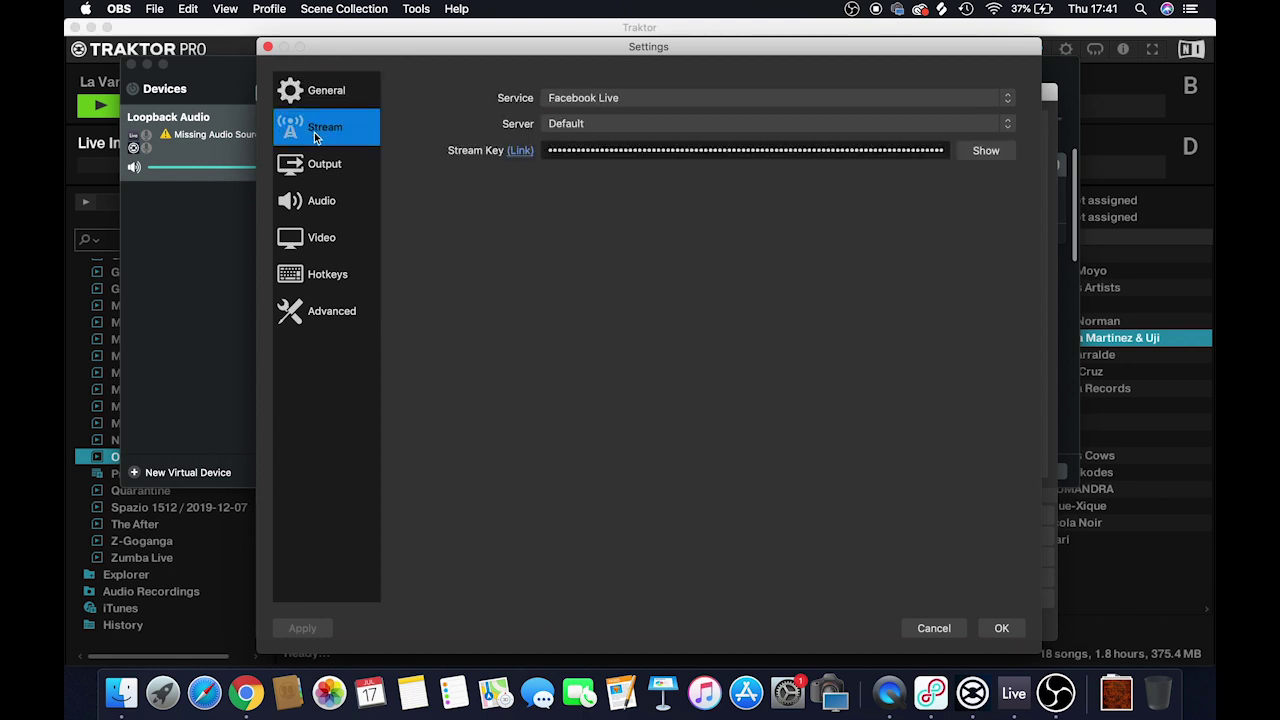
click(572, 99)
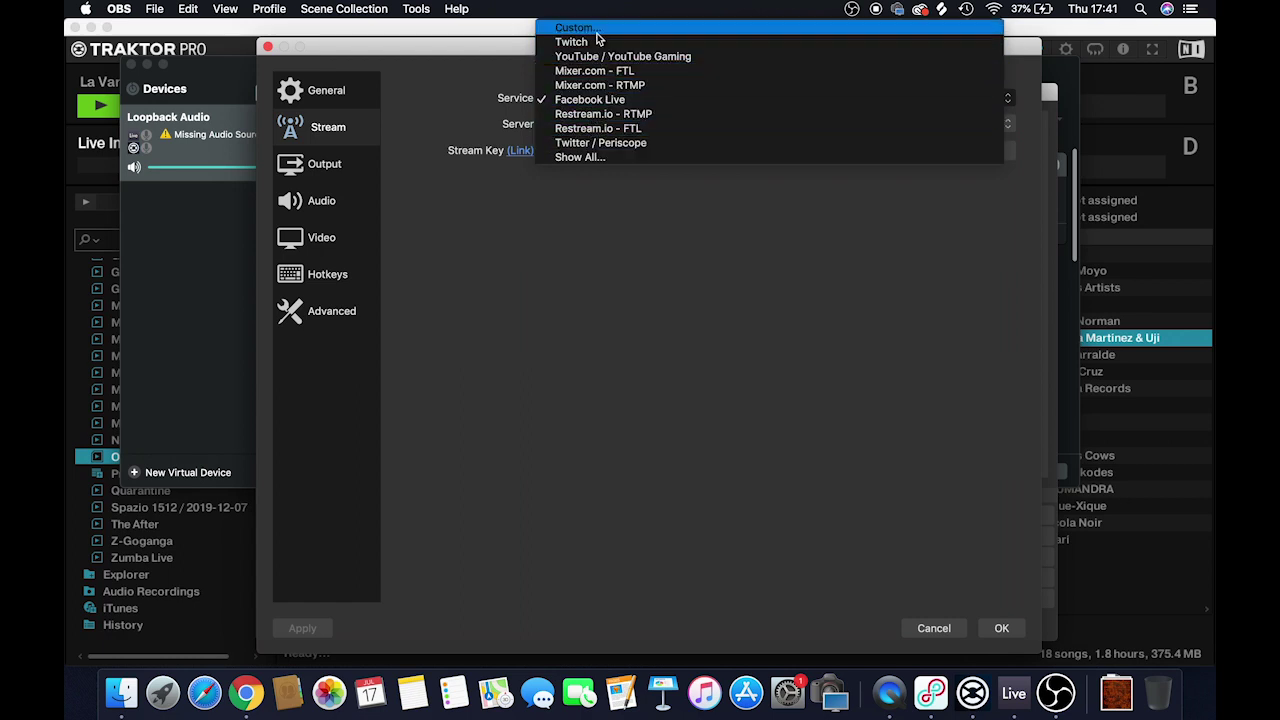
click(603, 99)
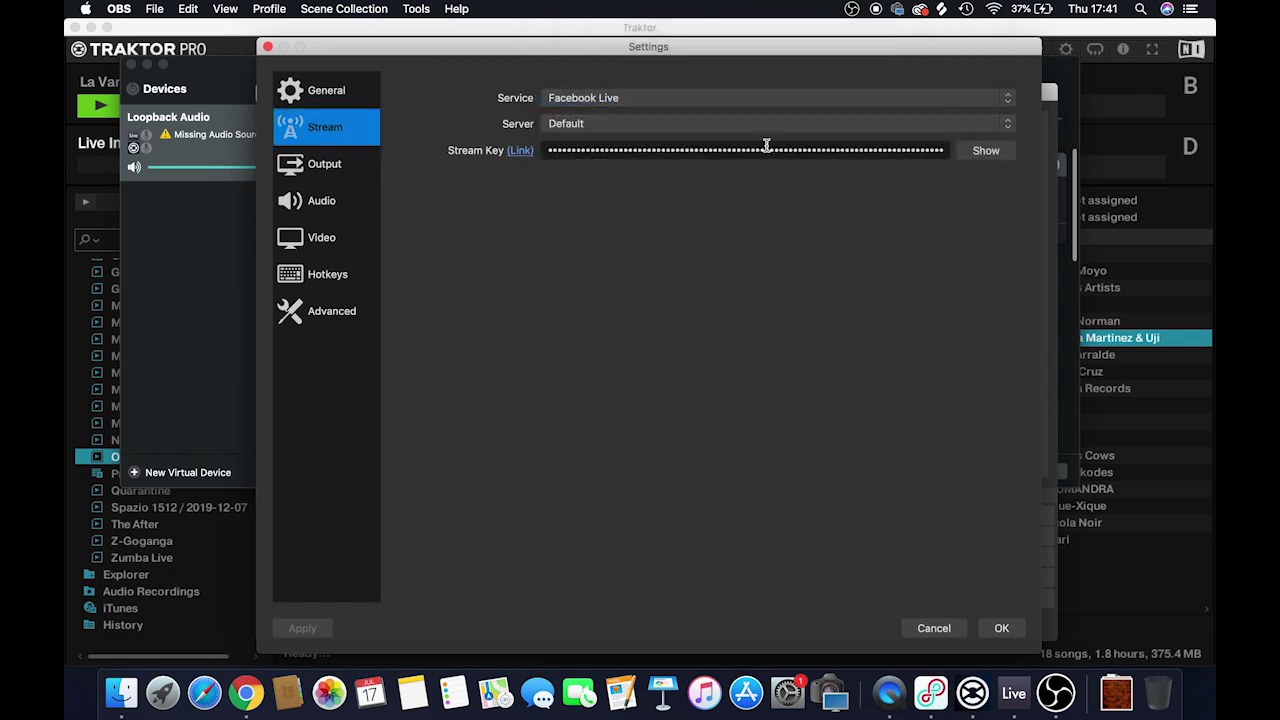
click(987, 152)
click(989, 152)
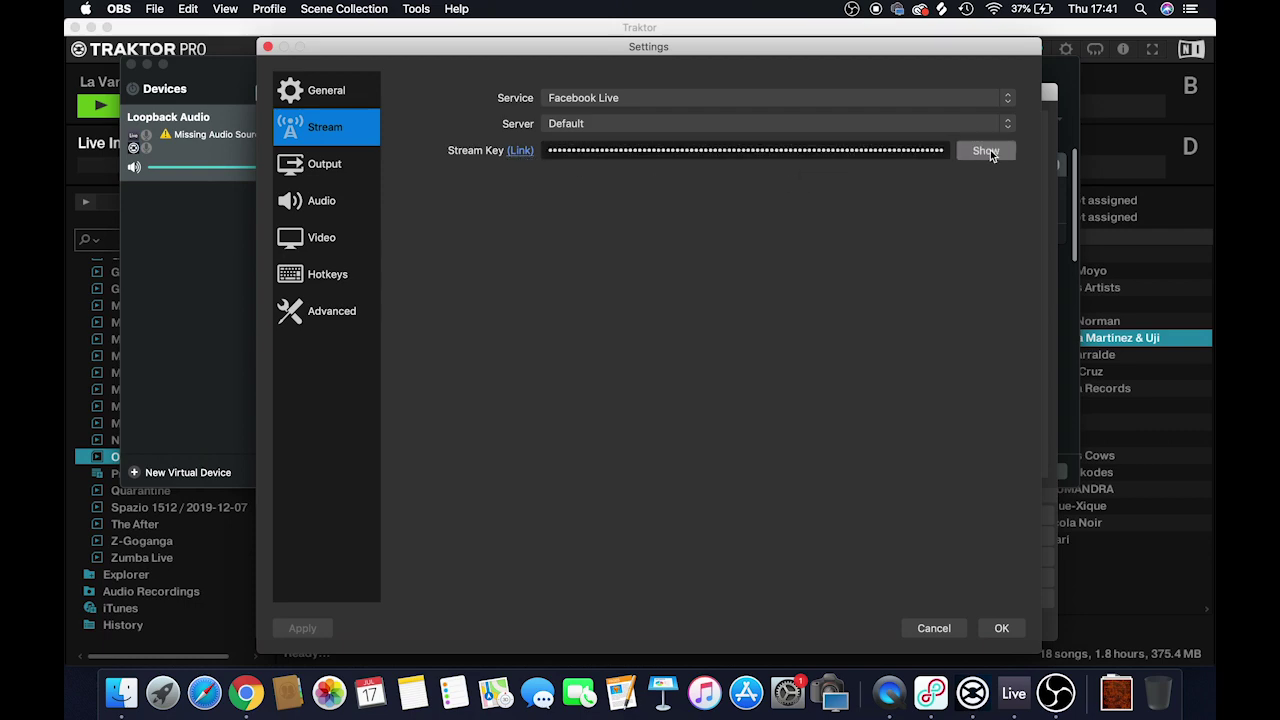
key(ctrl+Up)
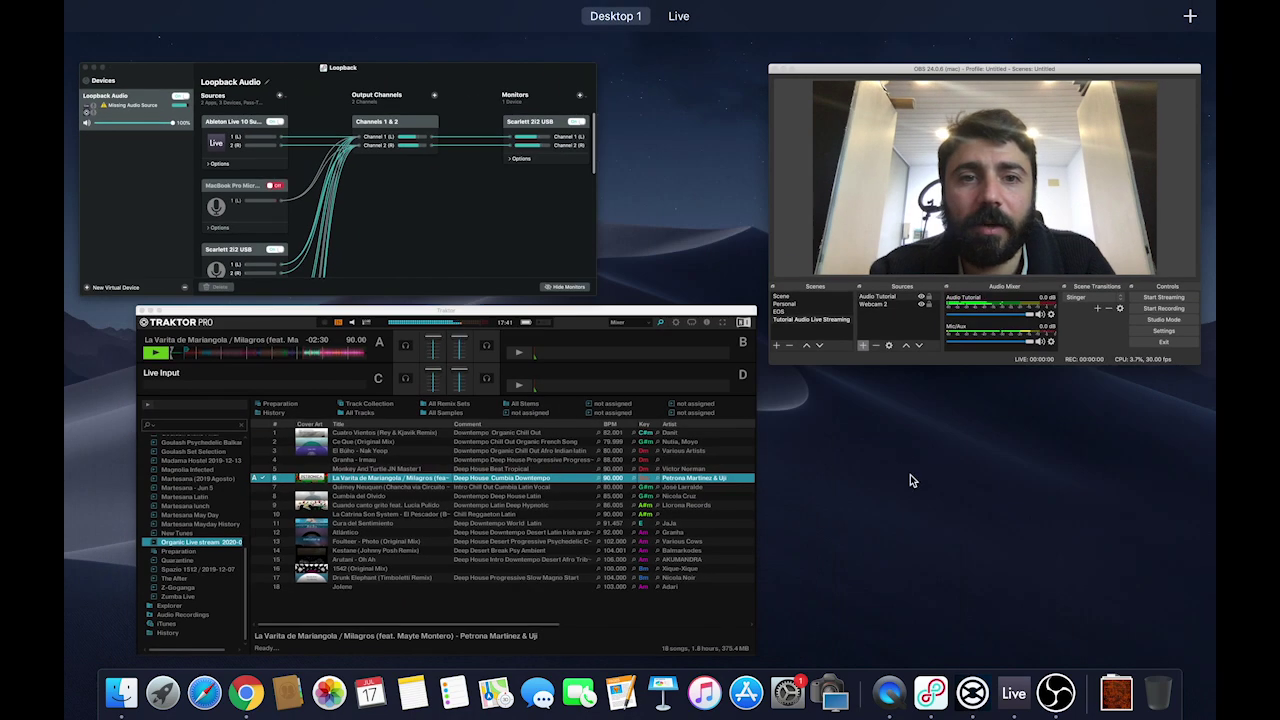
Step: Go to facebook.com in the web browser
key(ctrl+Up)
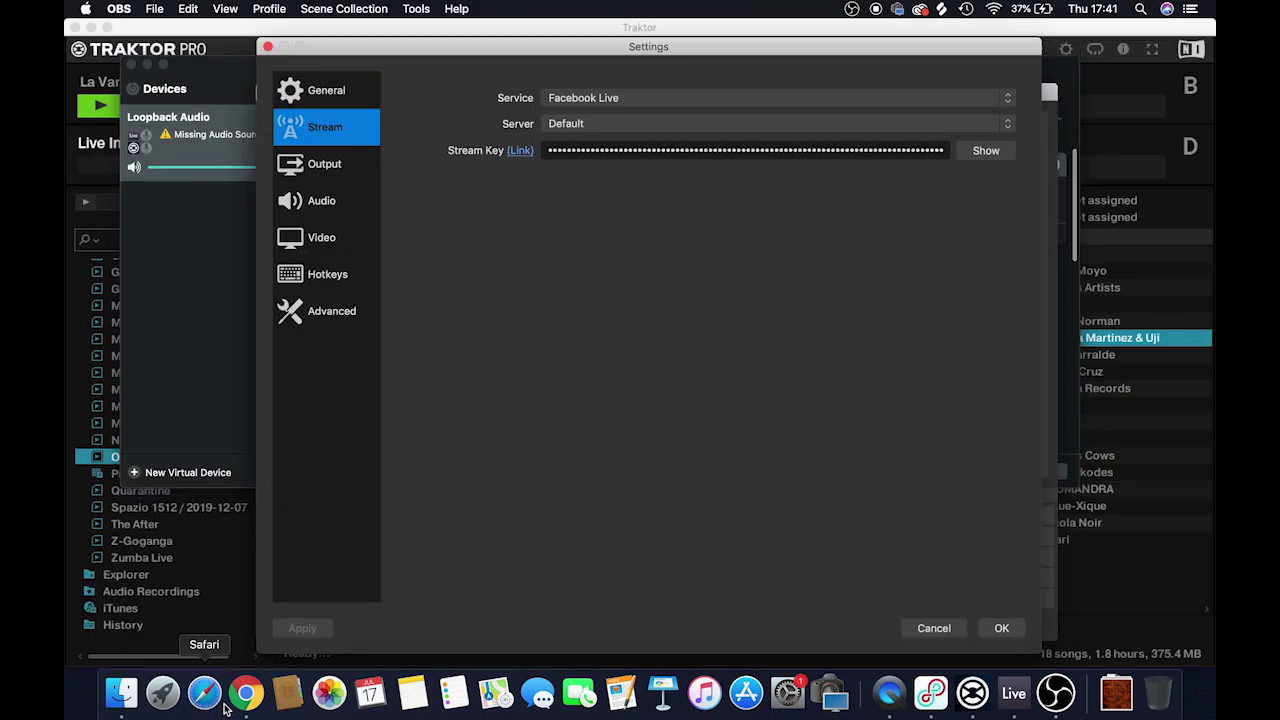
click(243, 700)
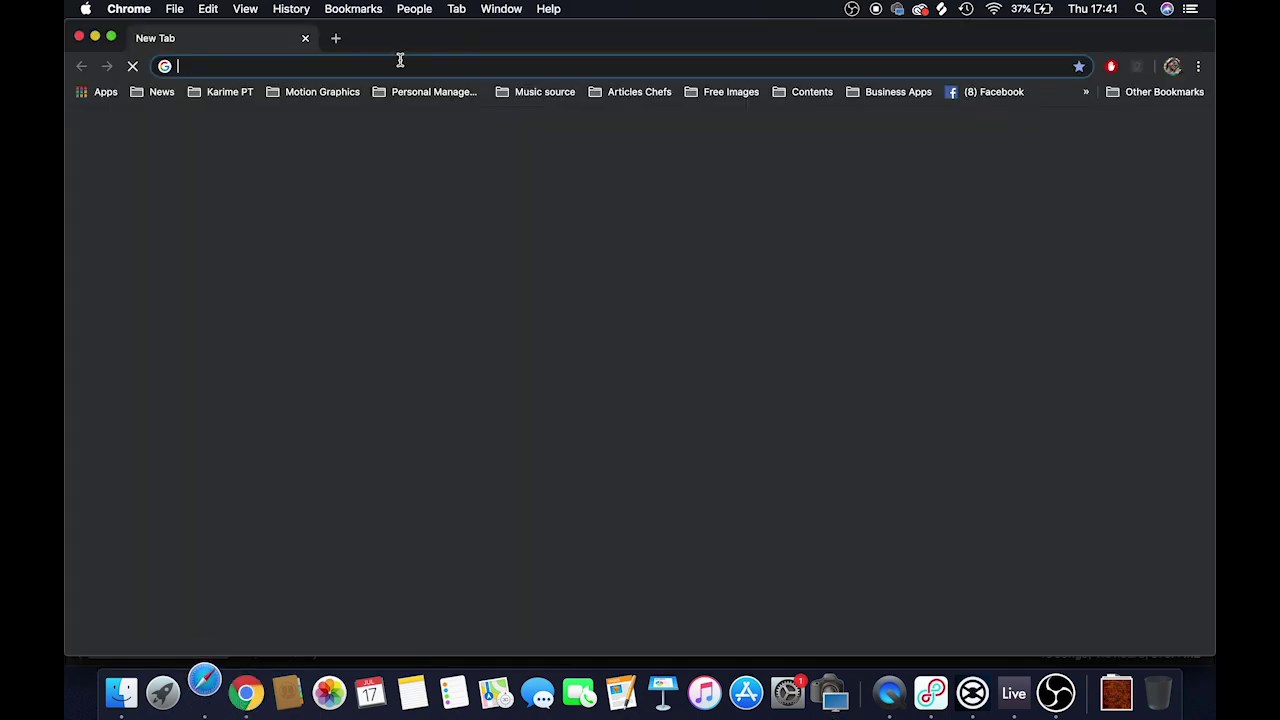
text(facebook.com)
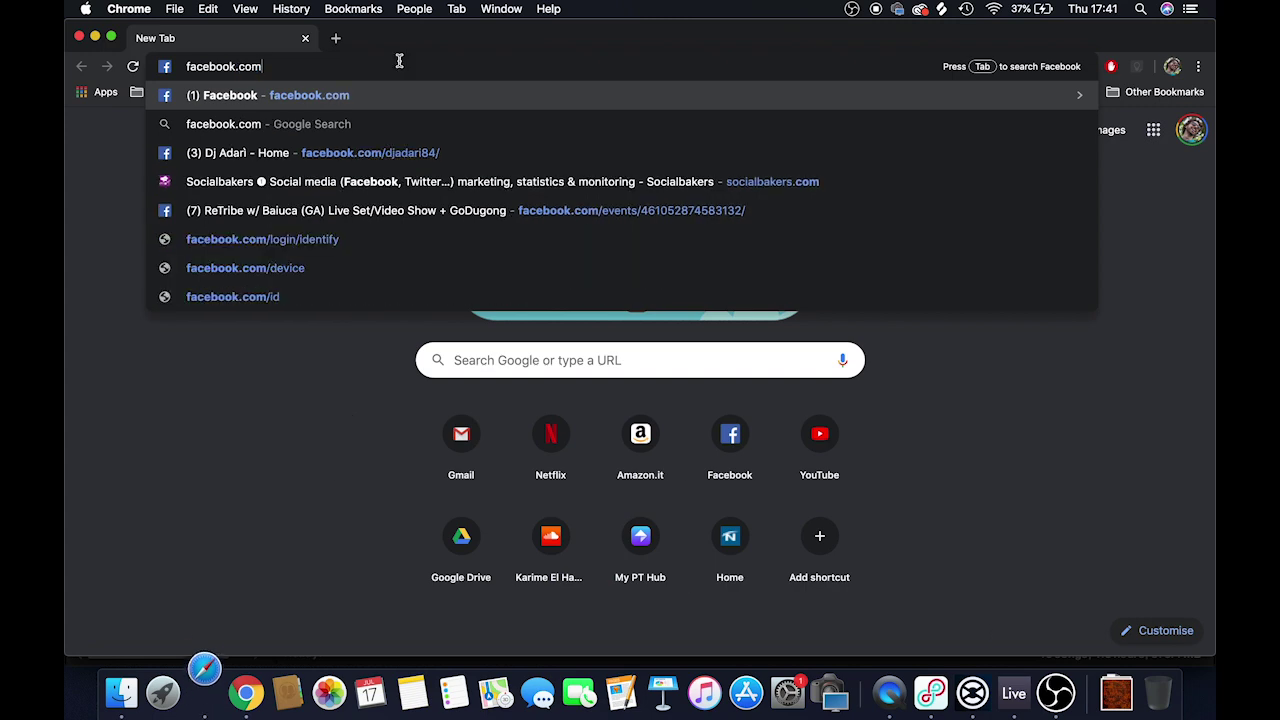
key(Return)
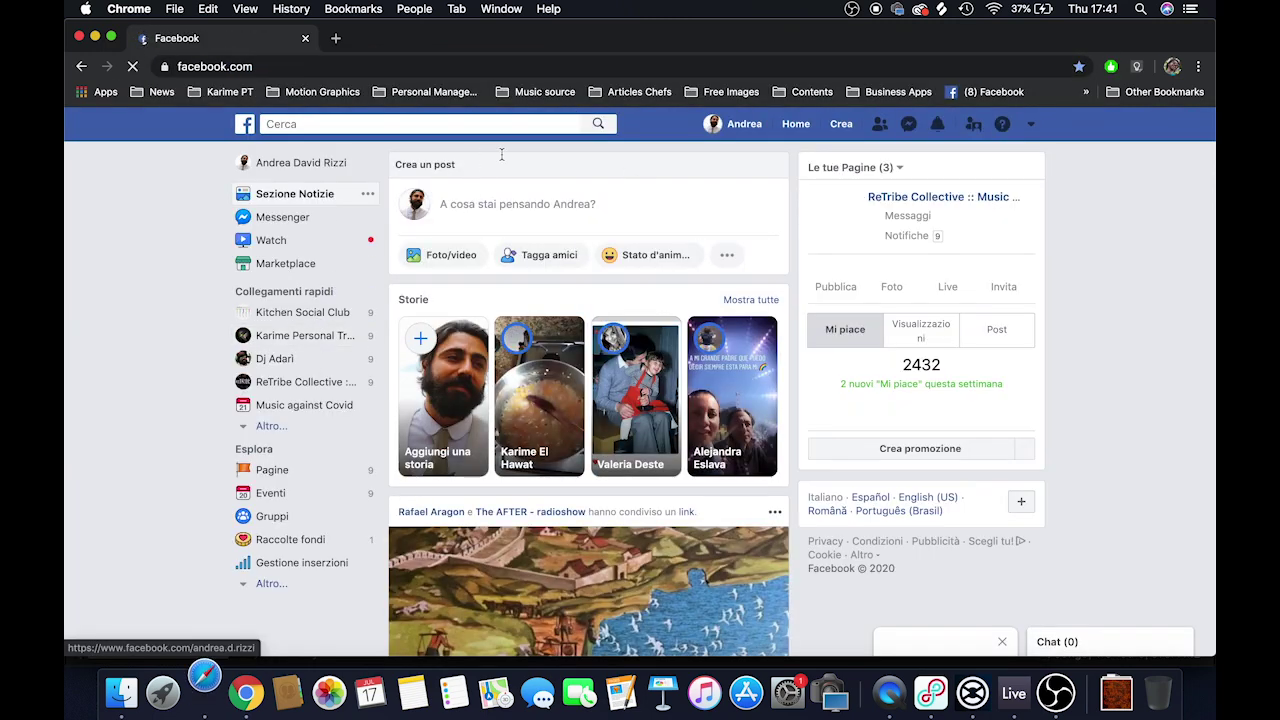
Step: Create a Facebook live video that uses a stream key, and copy that key
click(737, 256)
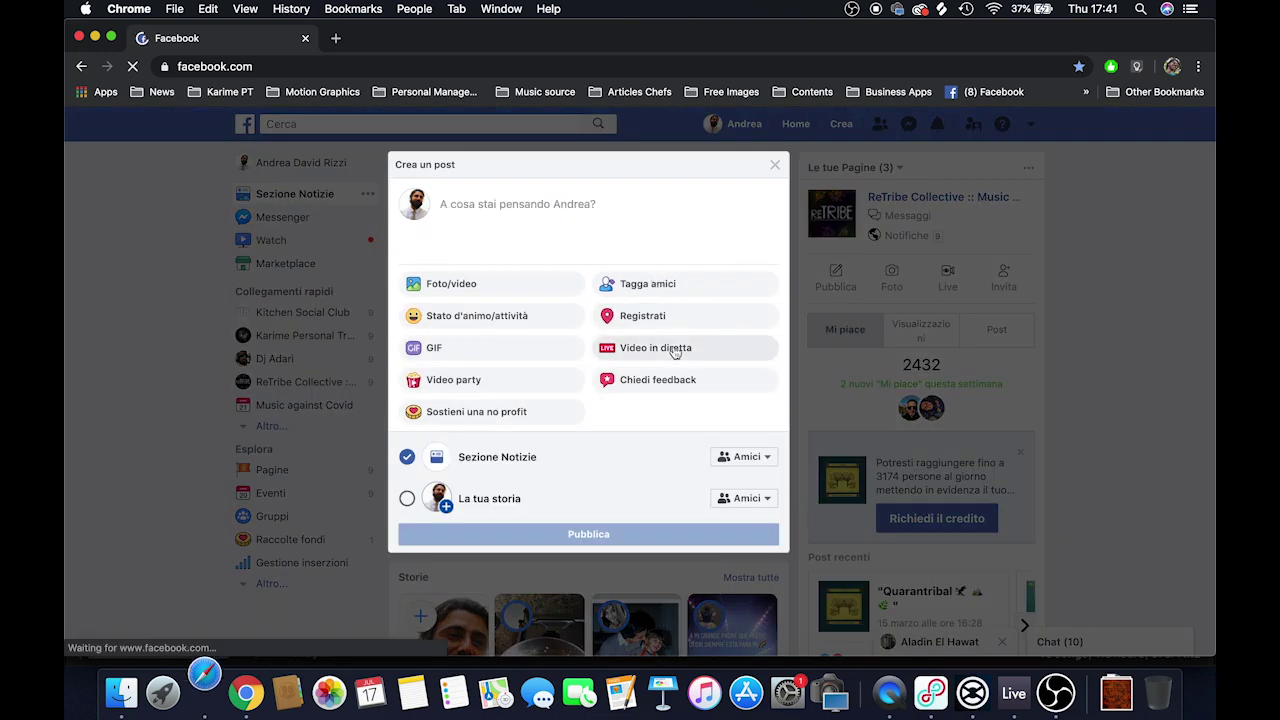
click(657, 350)
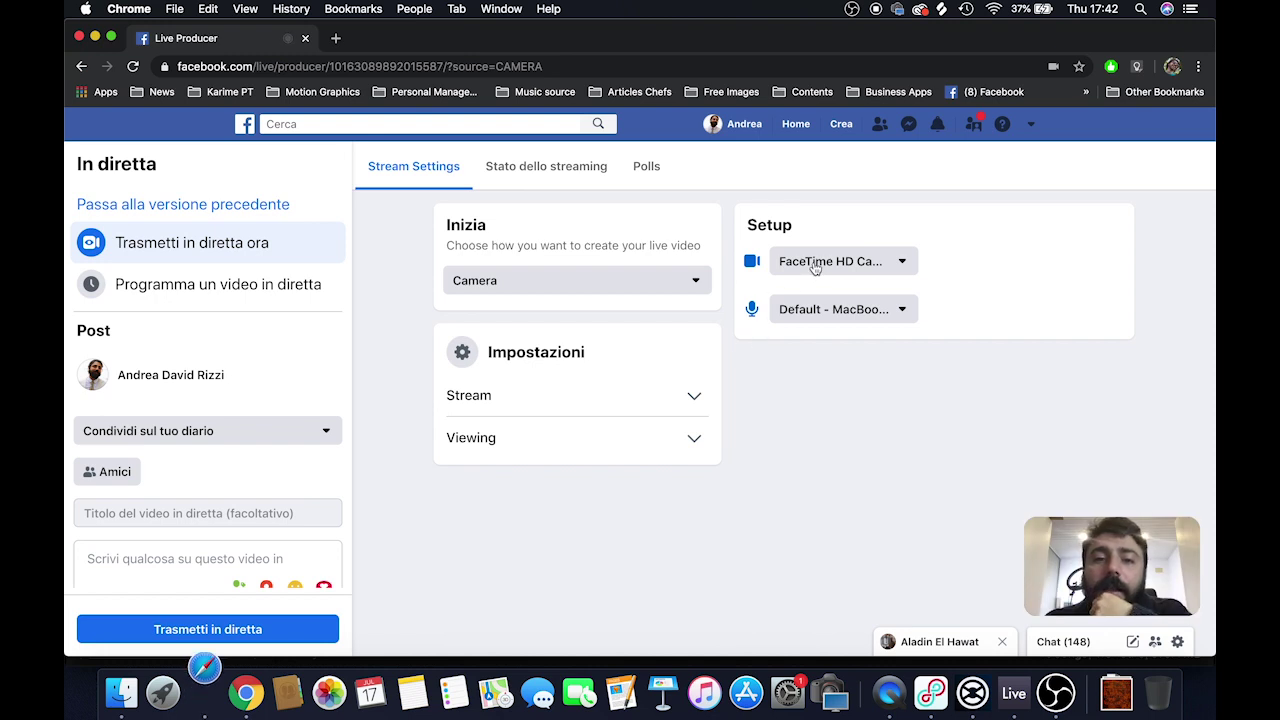
click(690, 283)
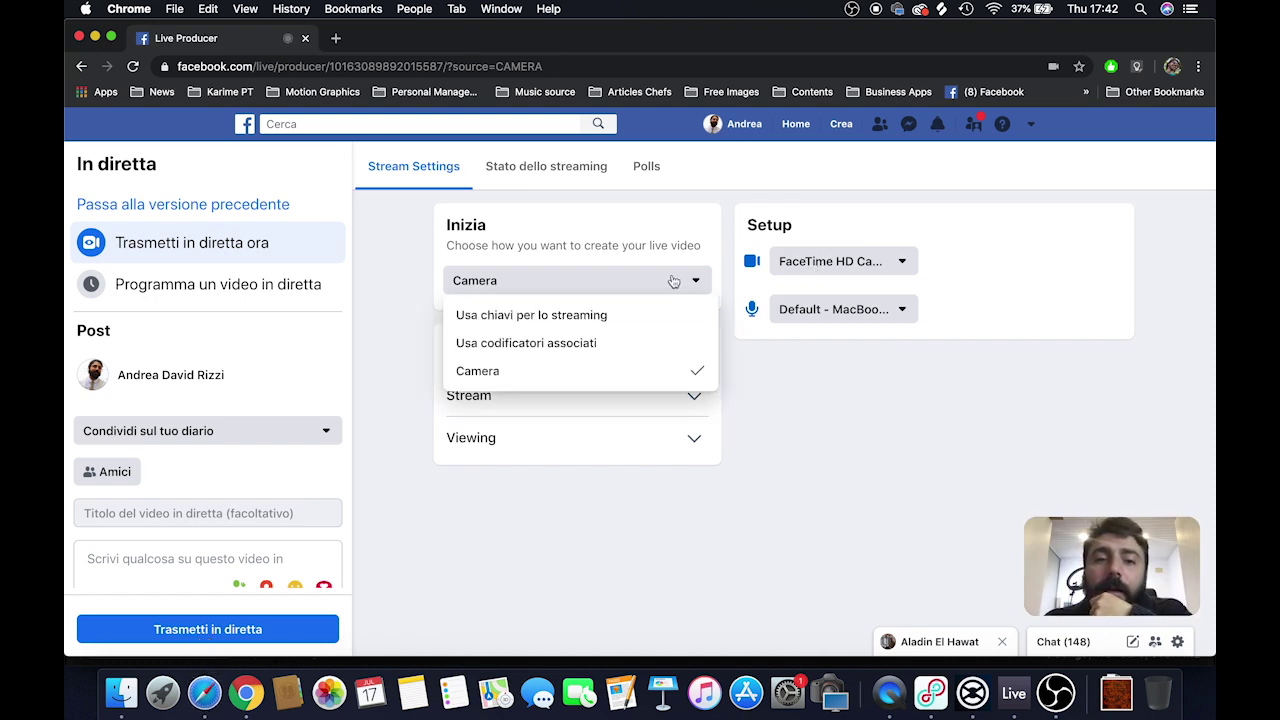
click(606, 317)
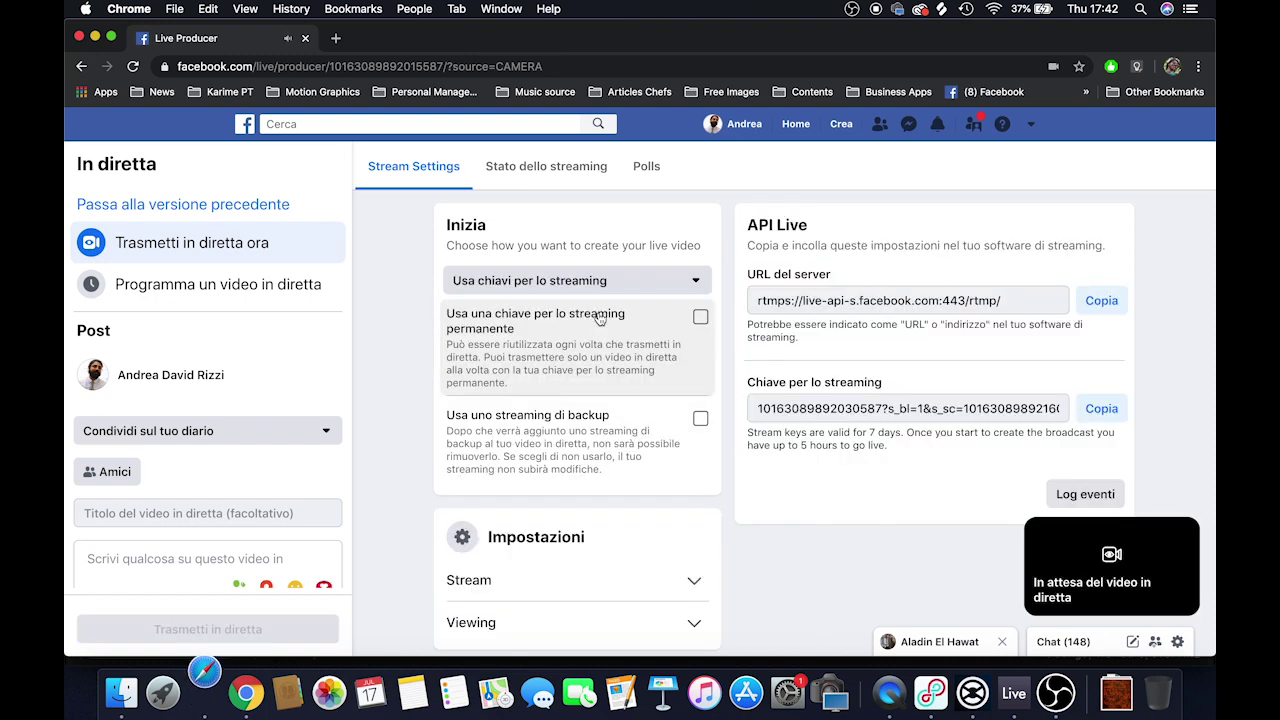
double_click(857, 409)
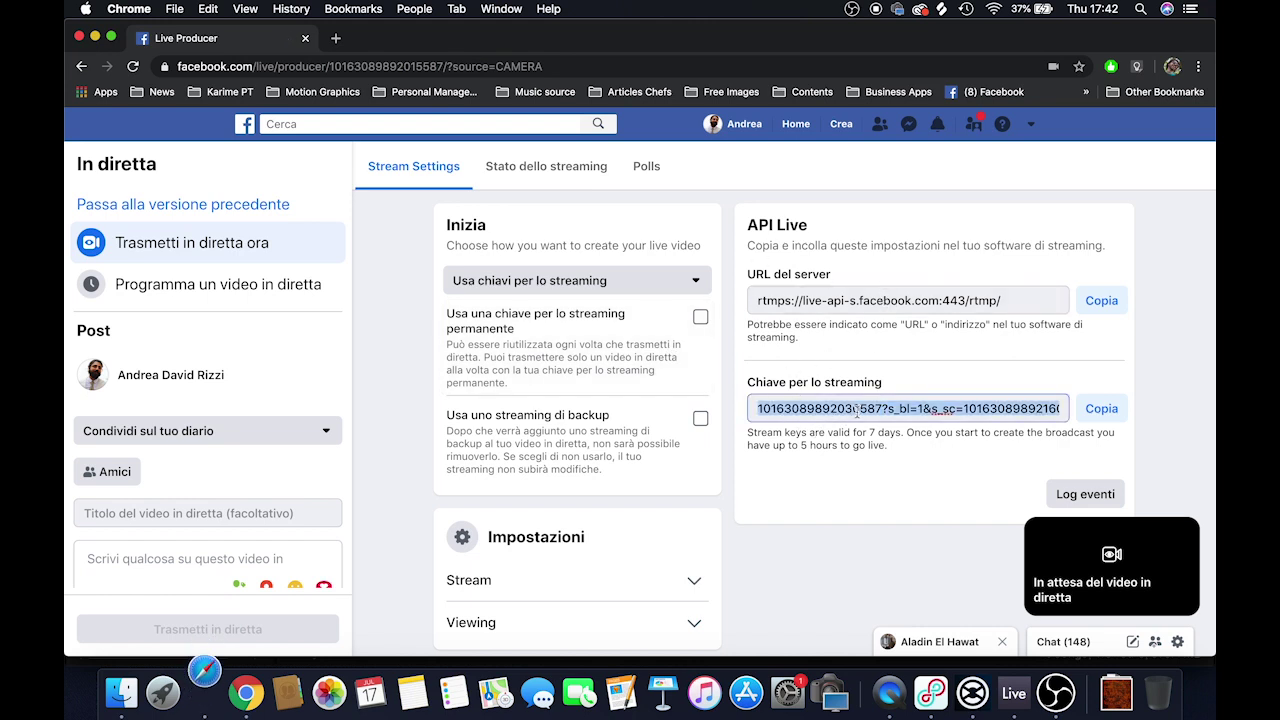
click(1101, 410)
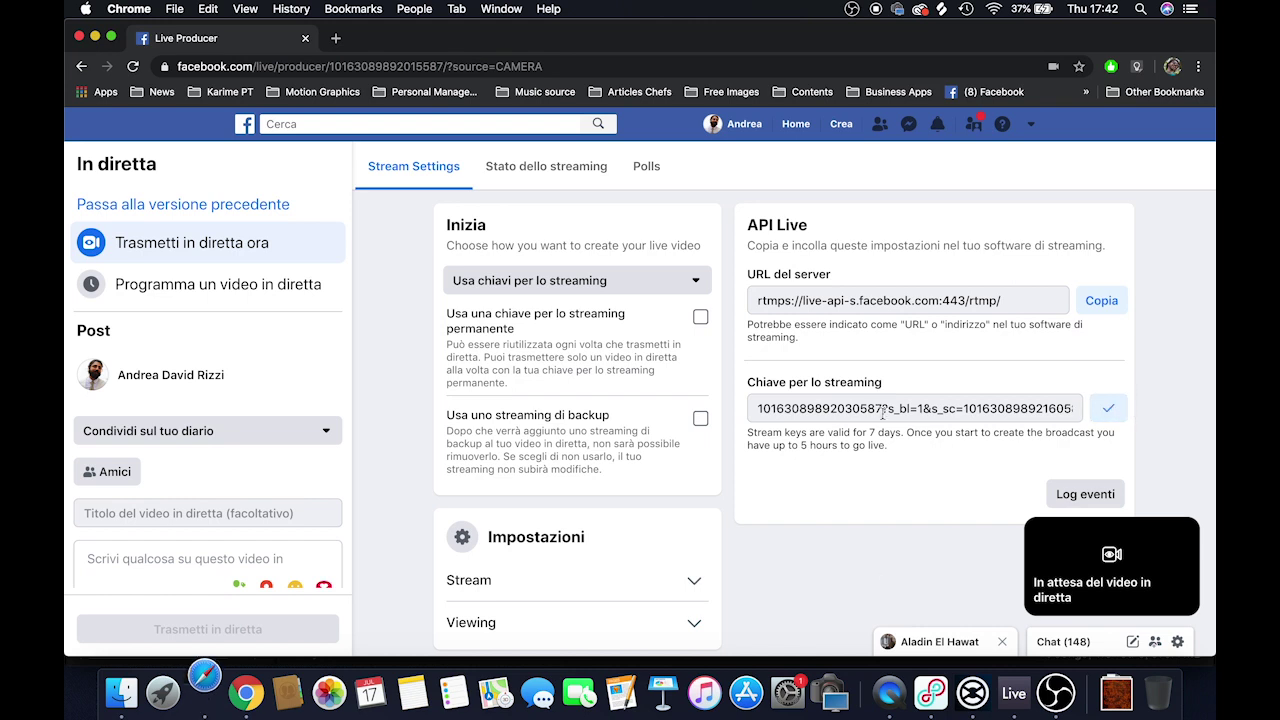
click(1056, 693)
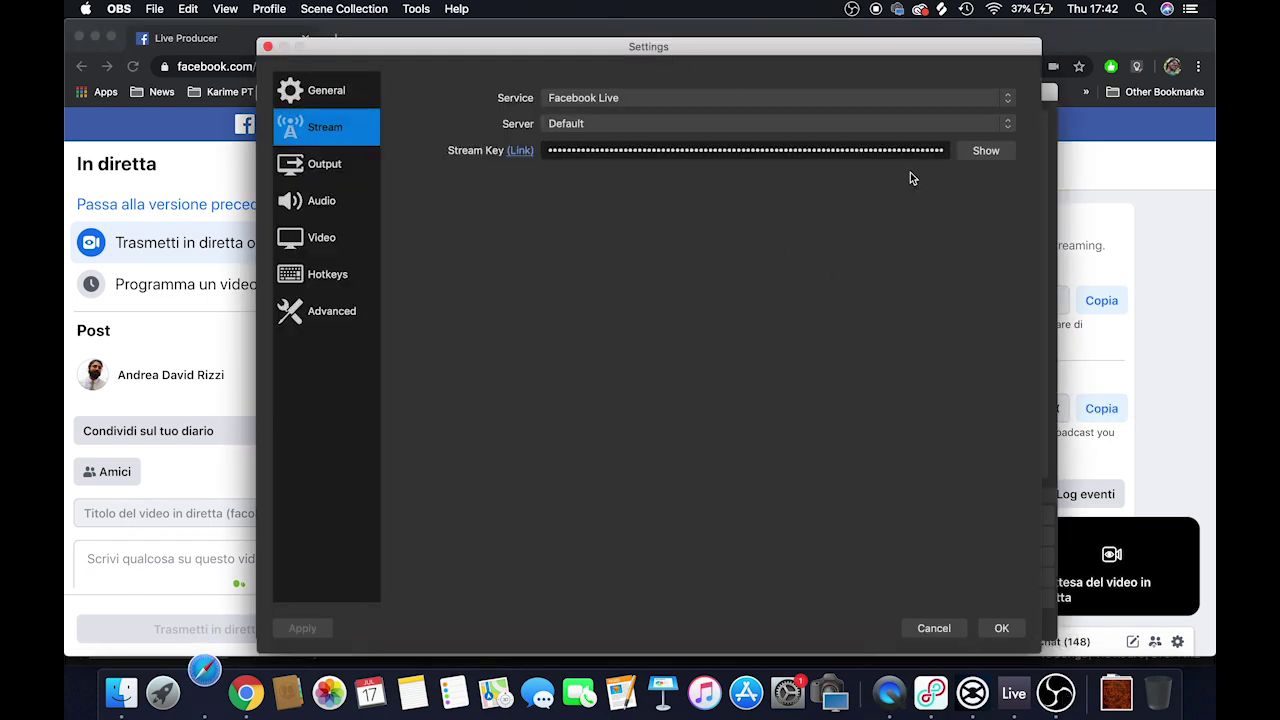
Step: Replace the old OBS stream key with the copied Facebook key and save the stream settings
double_click(872, 152)
key(super+v)
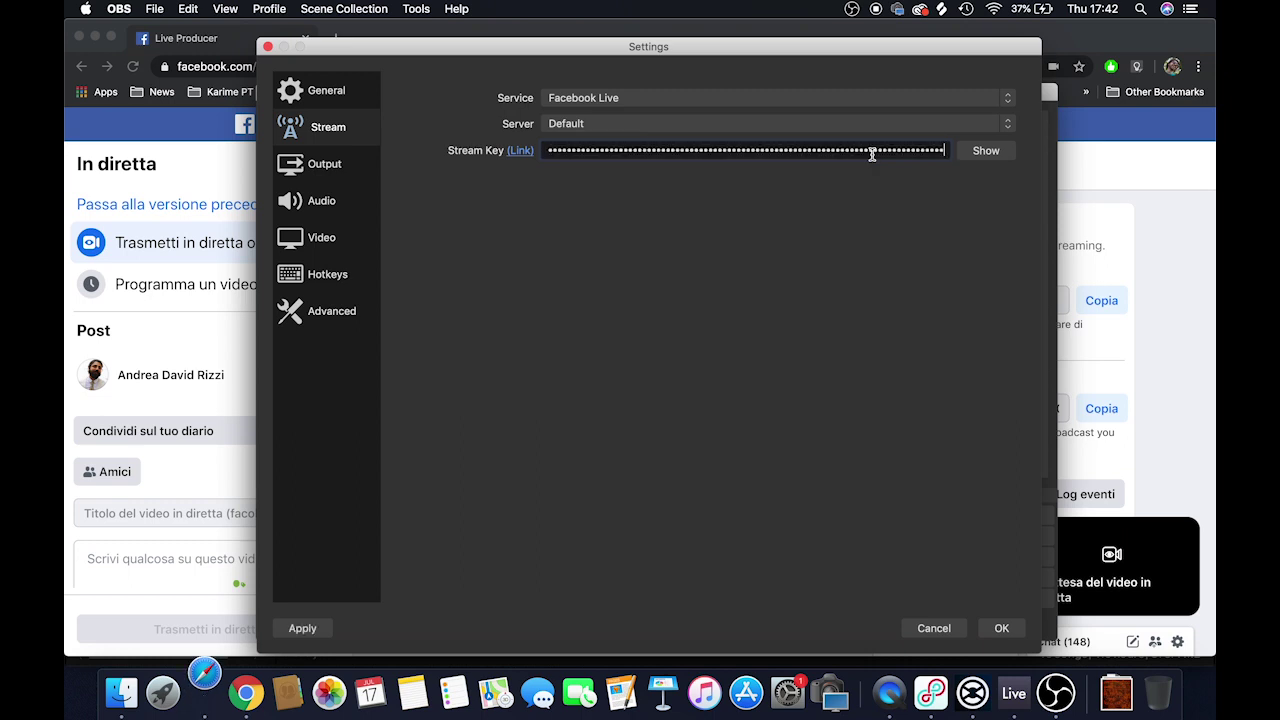
click(987, 151)
click(987, 151)
click(1001, 628)
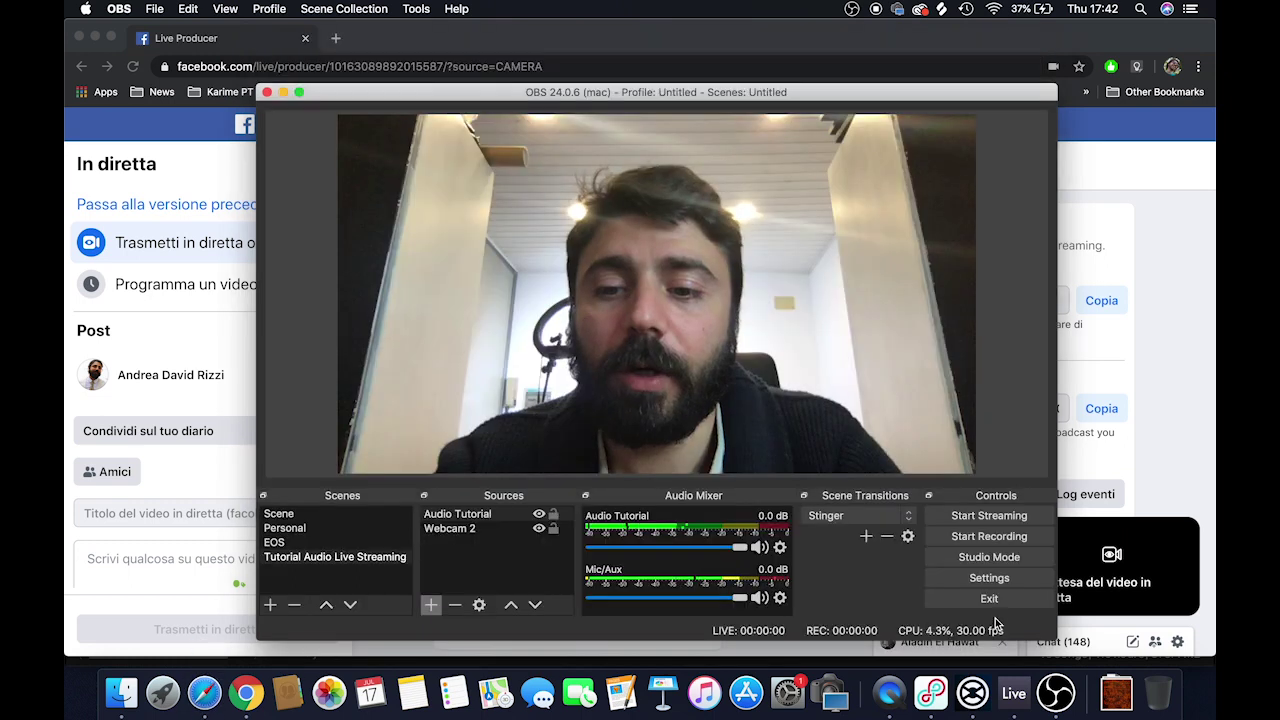
Step: Start streaming to Facebook and check the incoming video on Live Producer
click(982, 516)
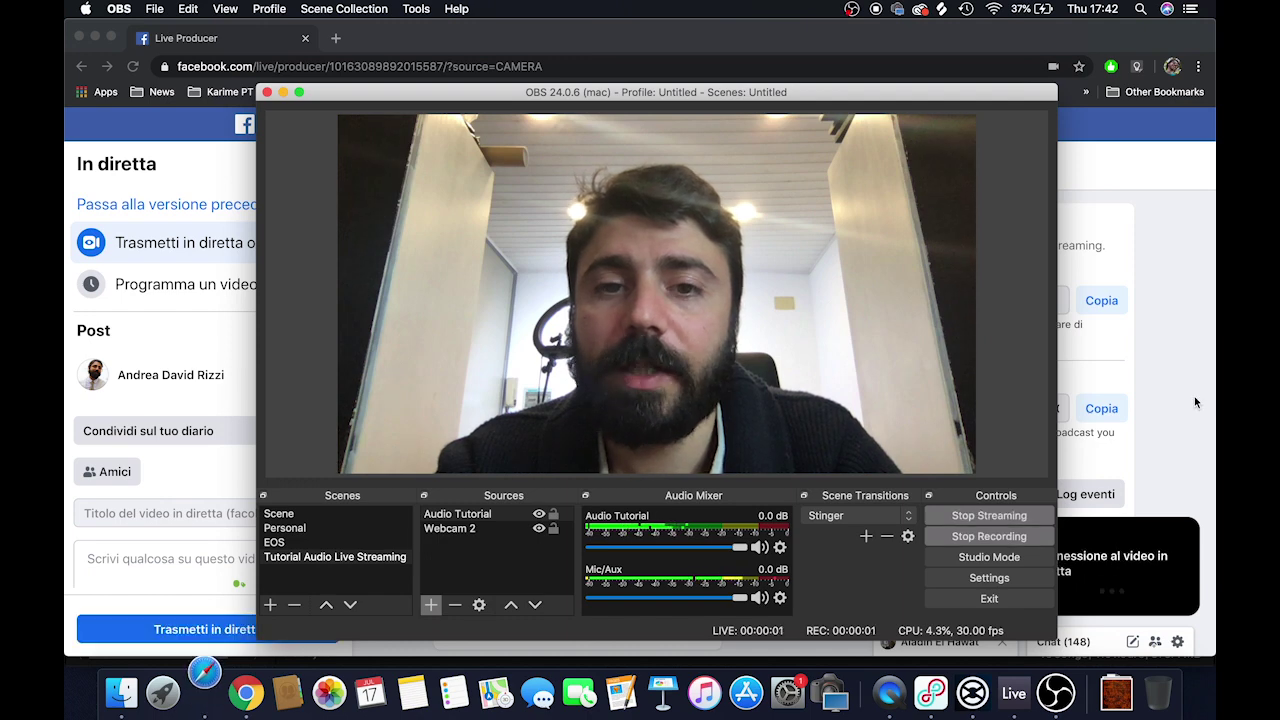
drag(993, 100, 712, 90)
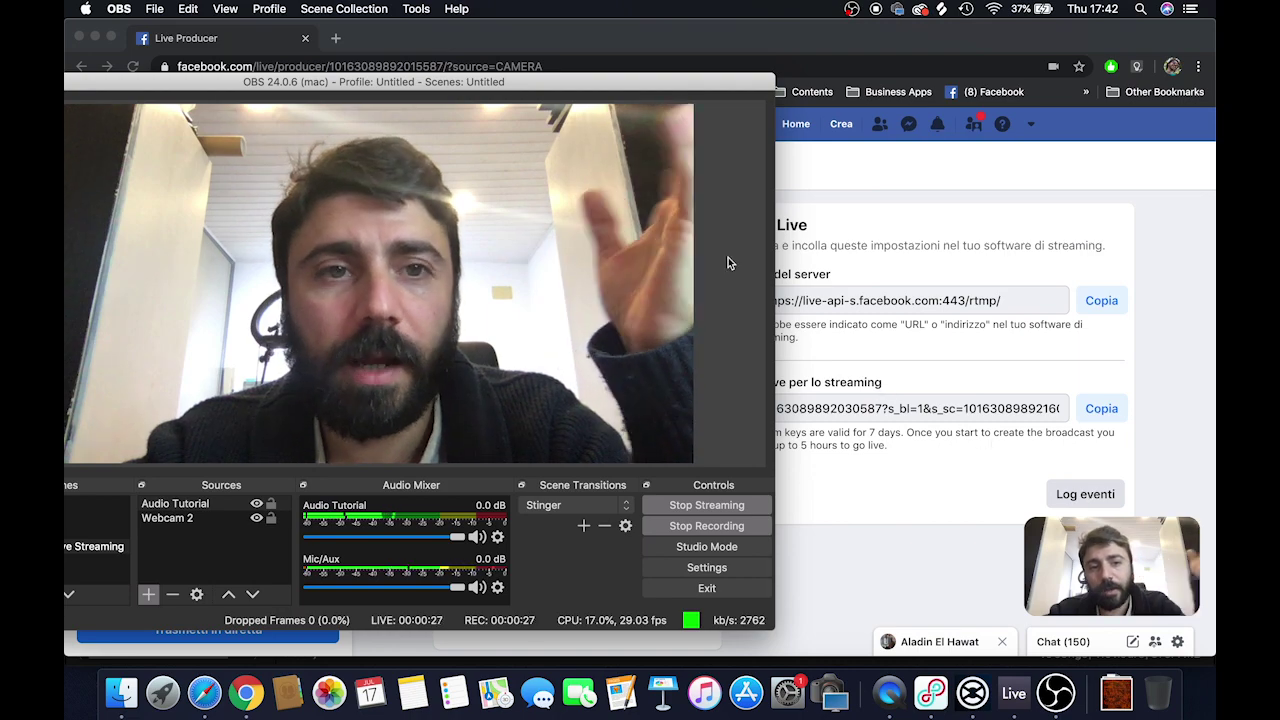
drag(616, 80, 820, 61)
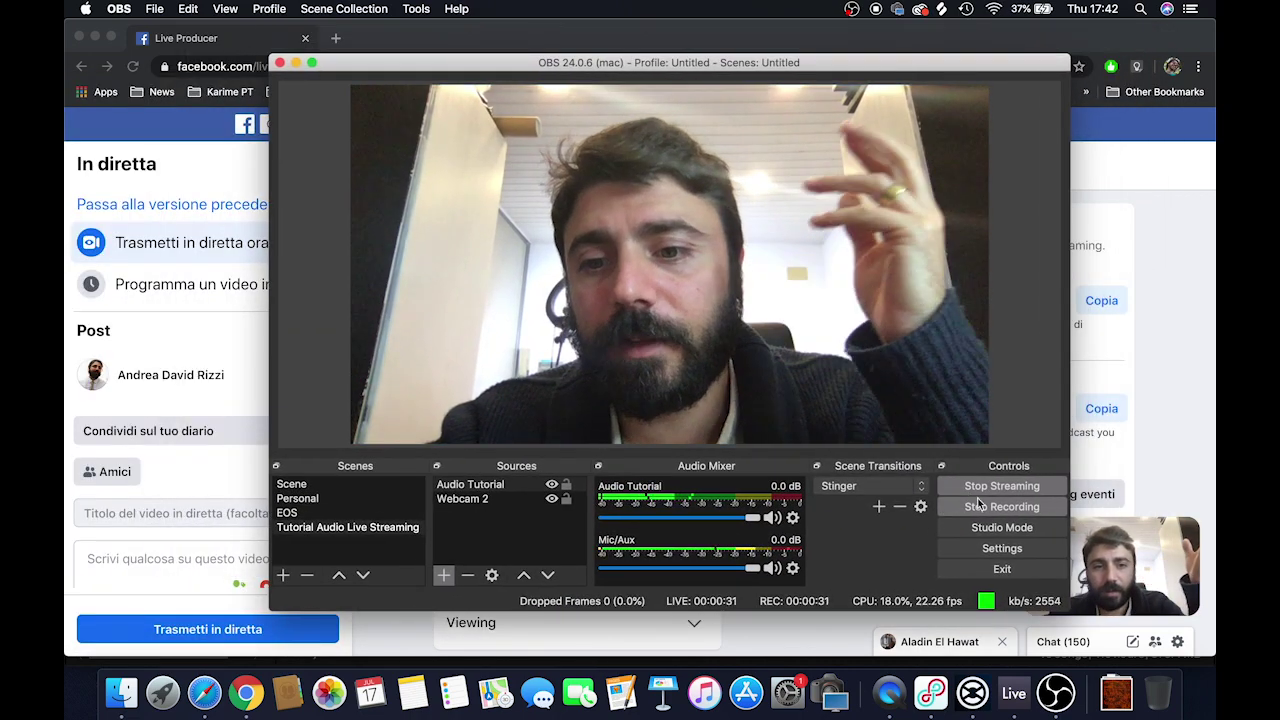
click(1134, 454)
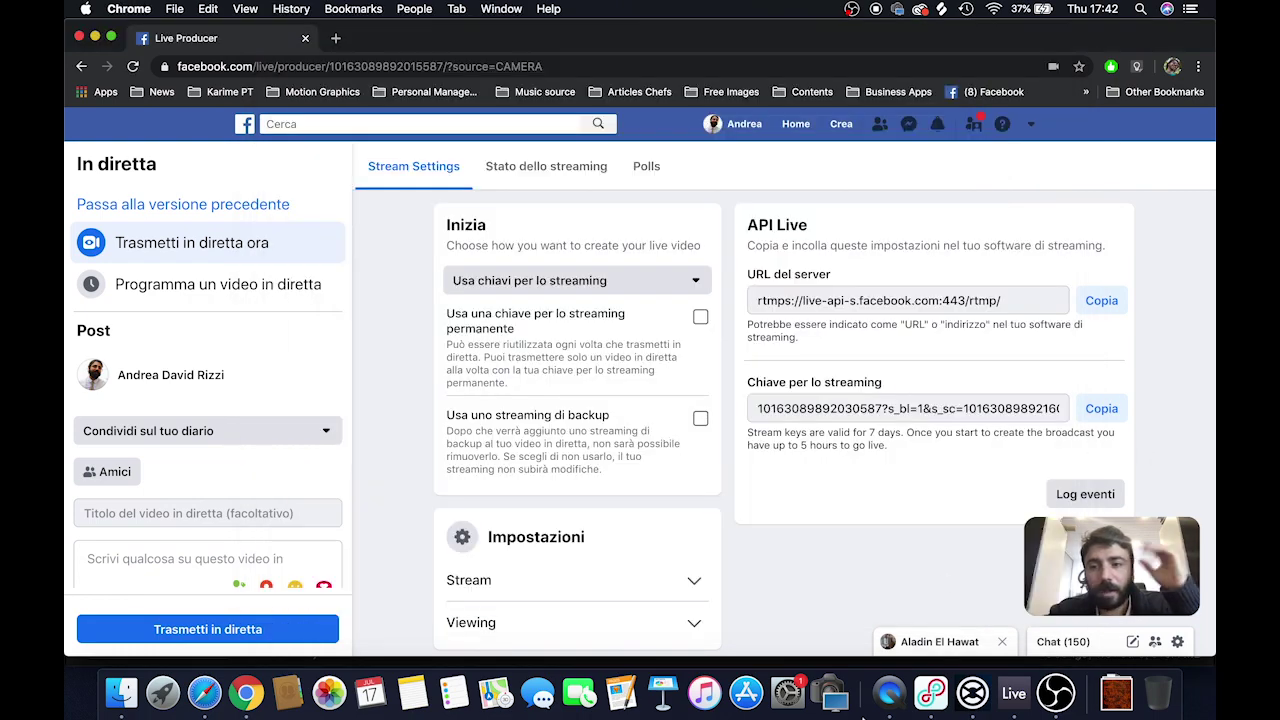
Step: Stop the OBS live stream to Facebook from the Controls panel
click(1055, 693)
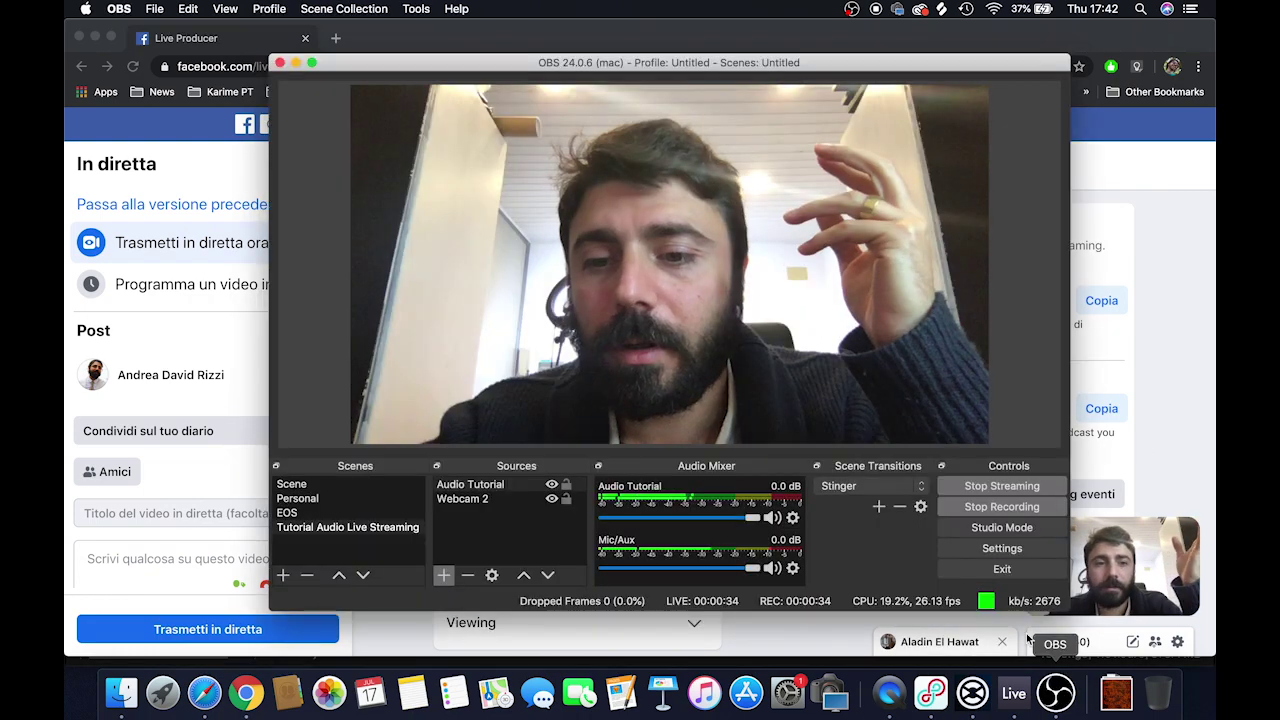
click(999, 486)
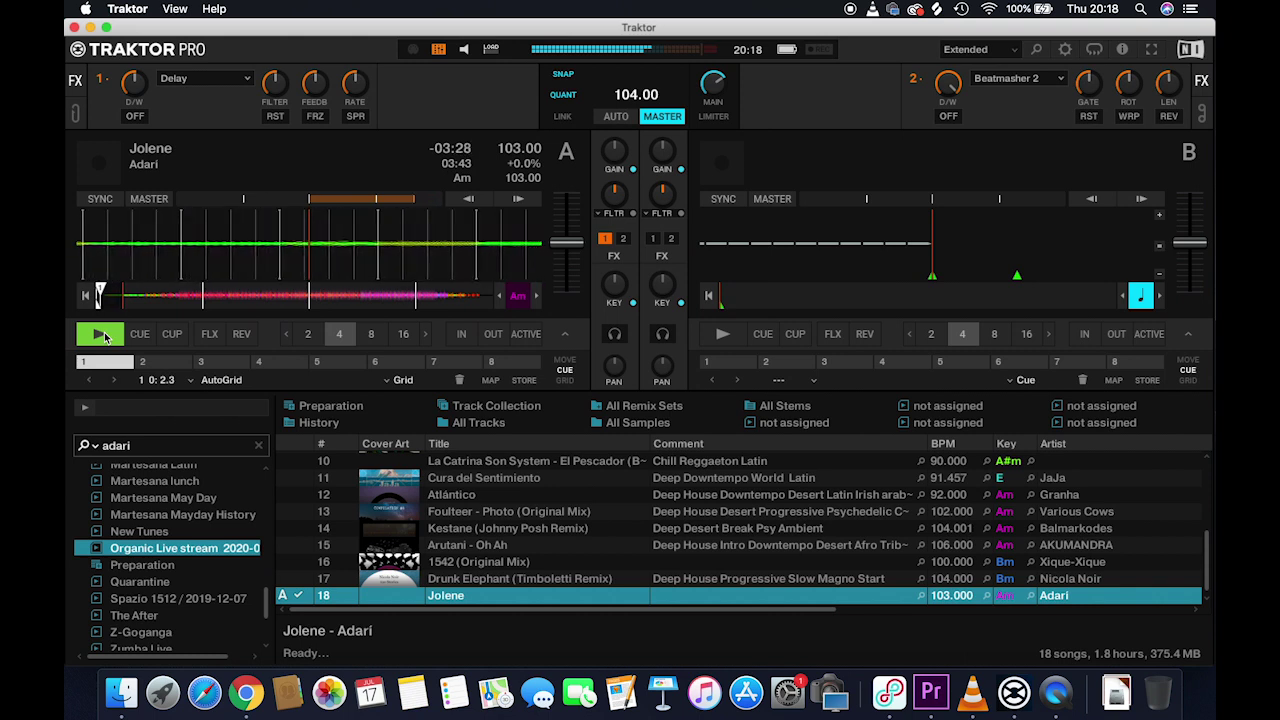
Step: Bring the Loopback window with the Tutorial Audio Quality device forward and reposition it on screen
click(890, 703)
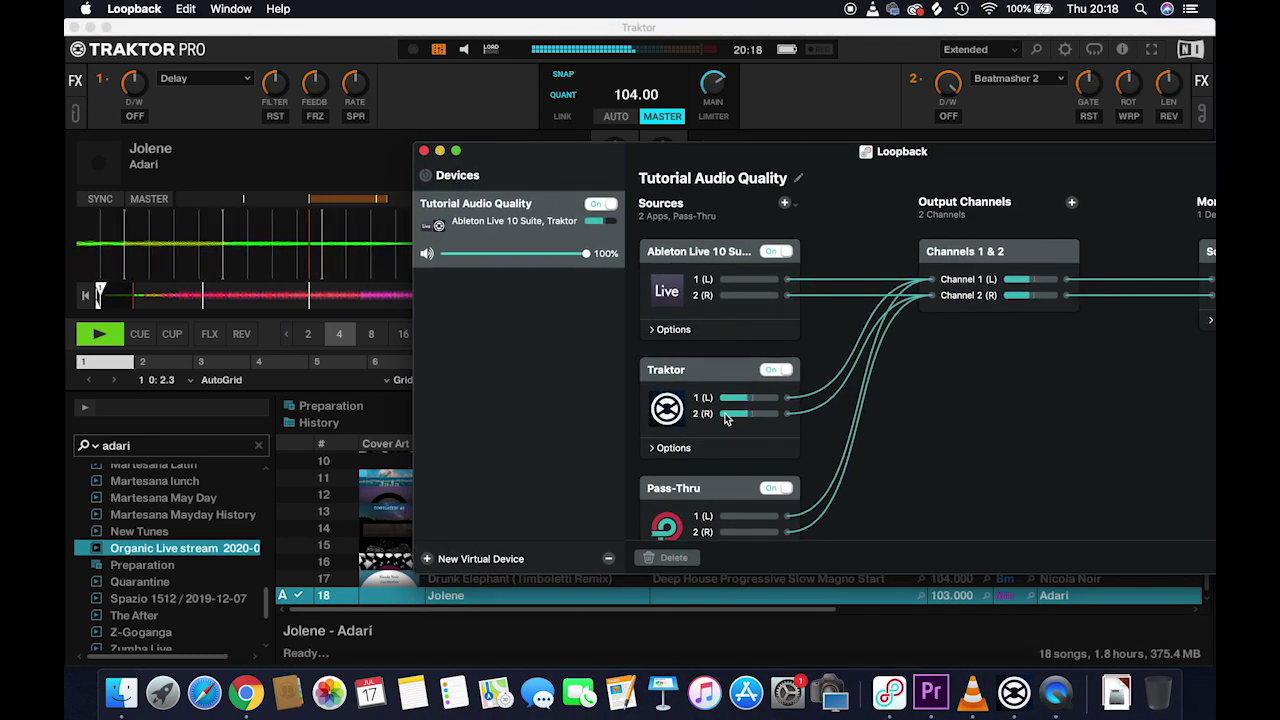
drag(557, 163, 249, 316)
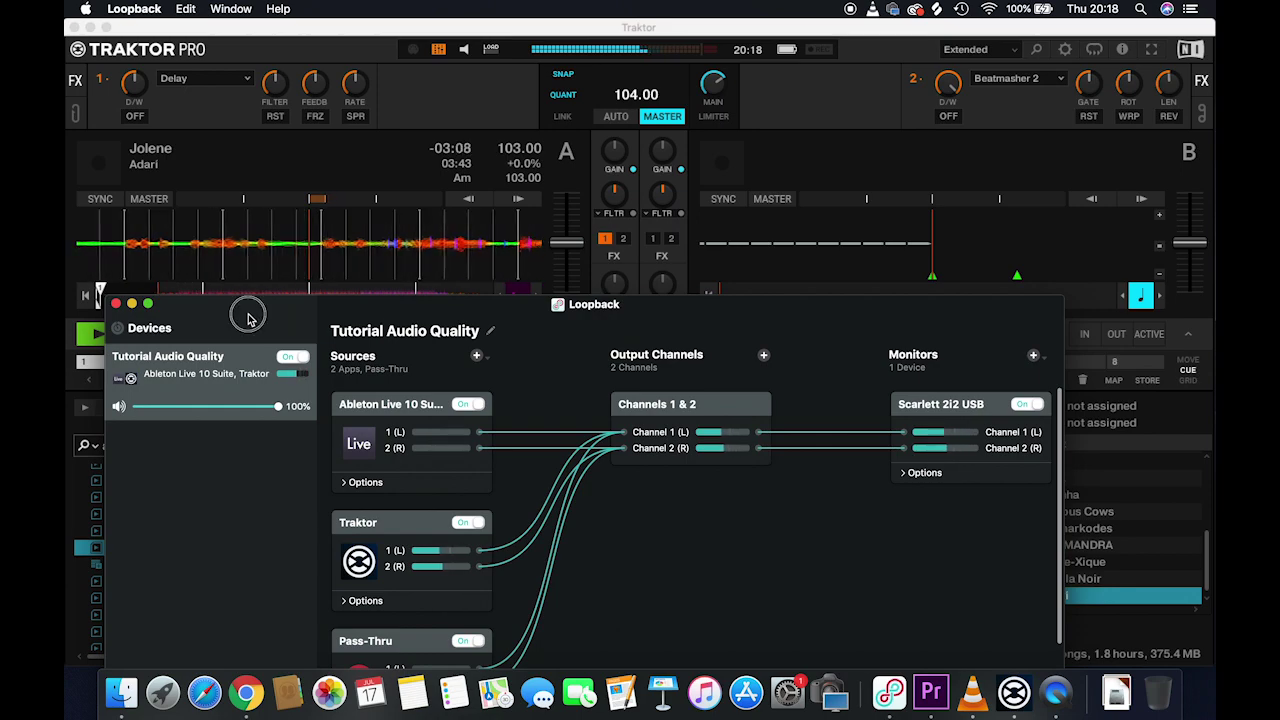
drag(249, 316, 769, 63)
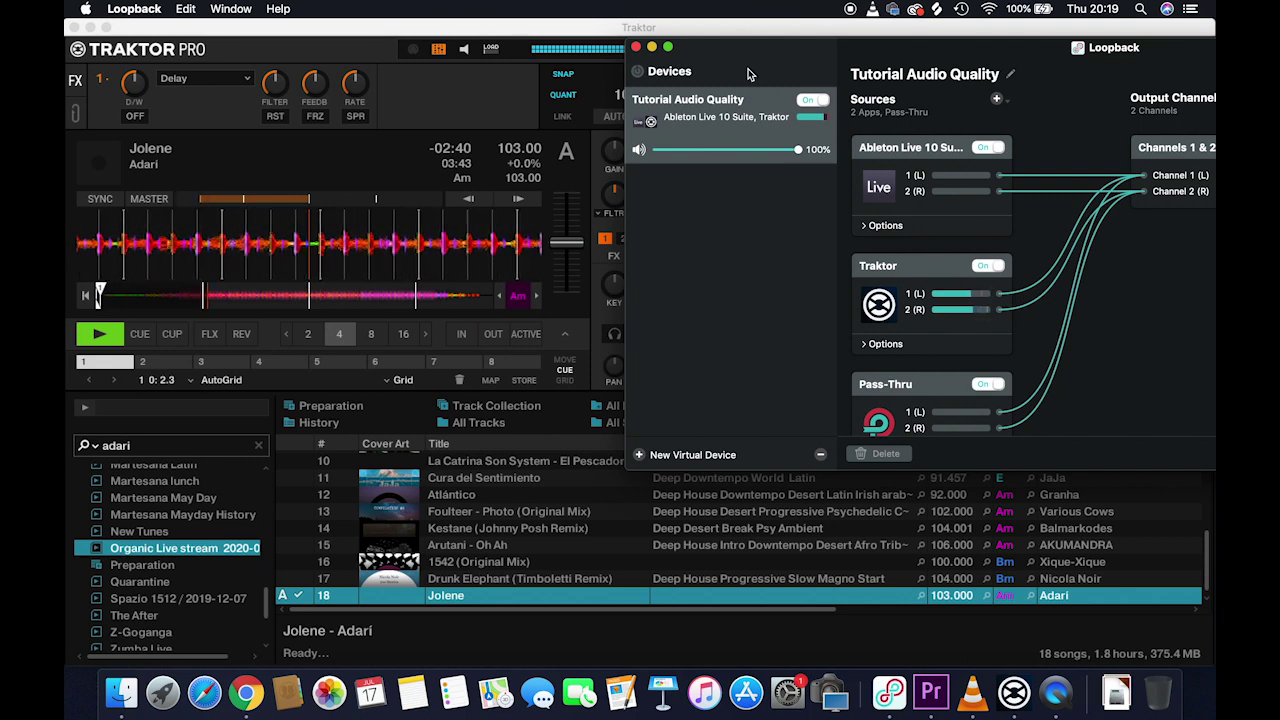
drag(744, 78, 716, 147)
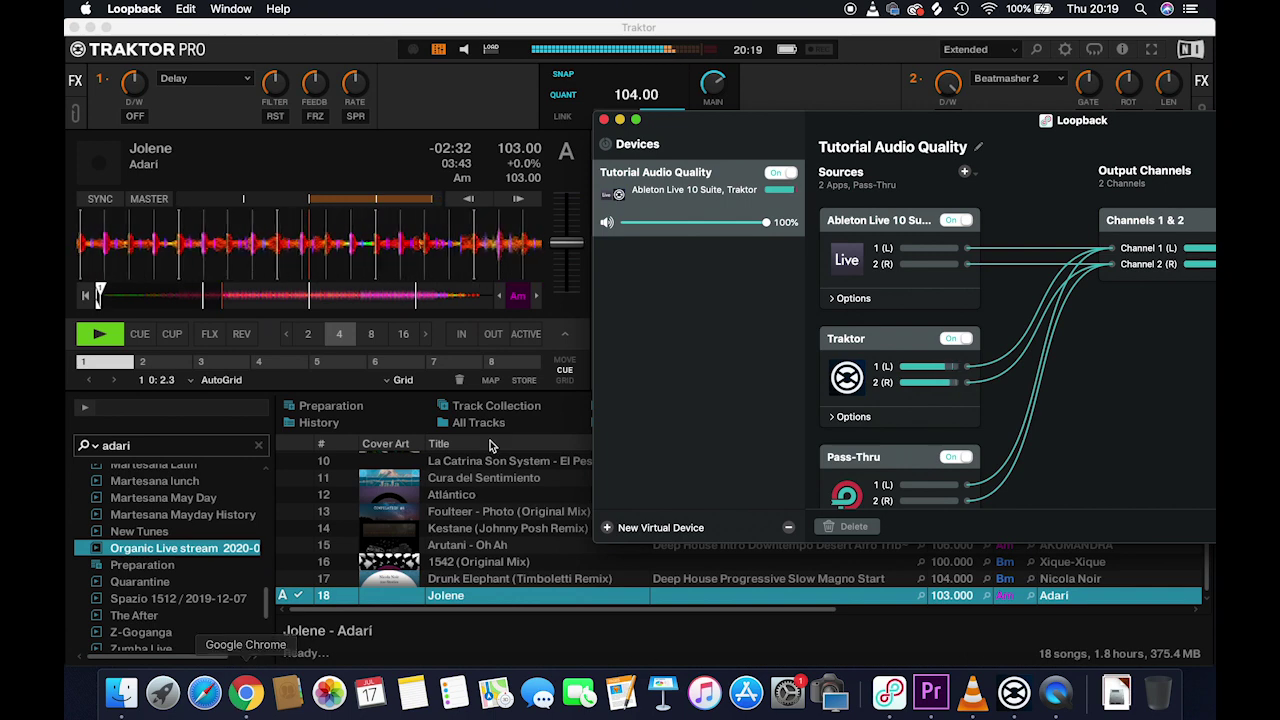
click(162, 693)
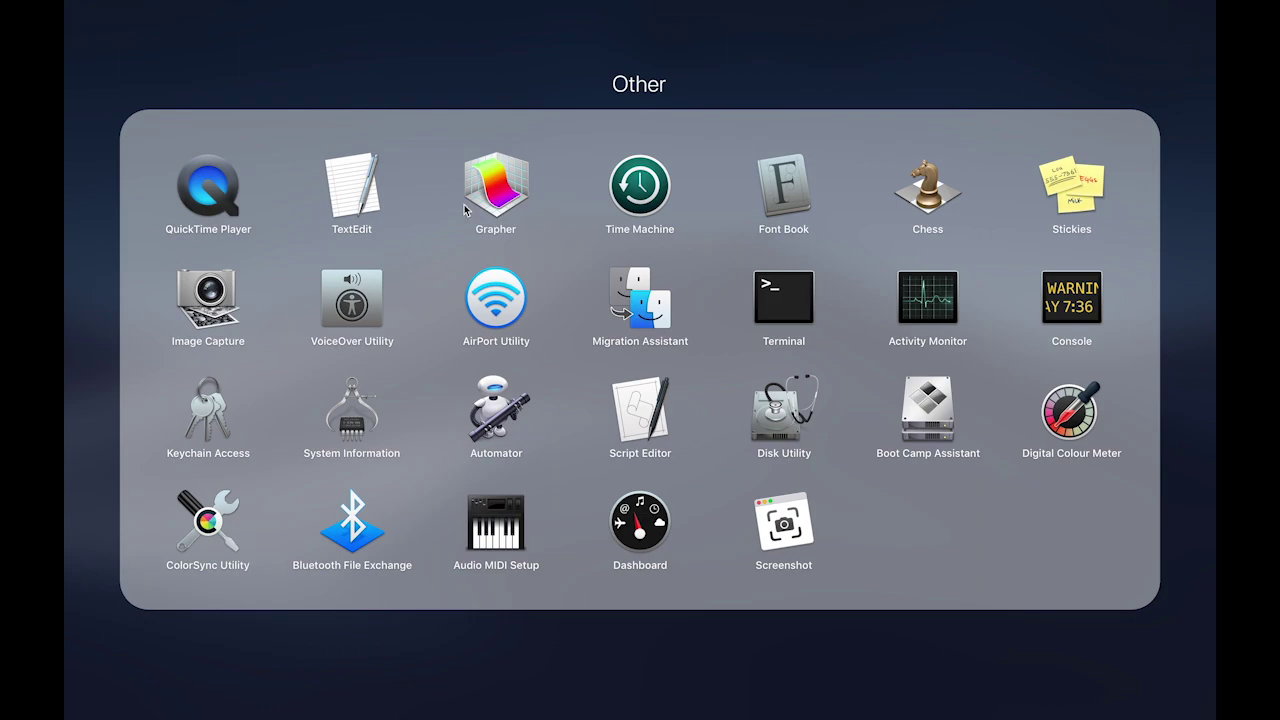
Step: Close Launchpad's Other folder and launch Ableton Live 10 Suite
click(420, 86)
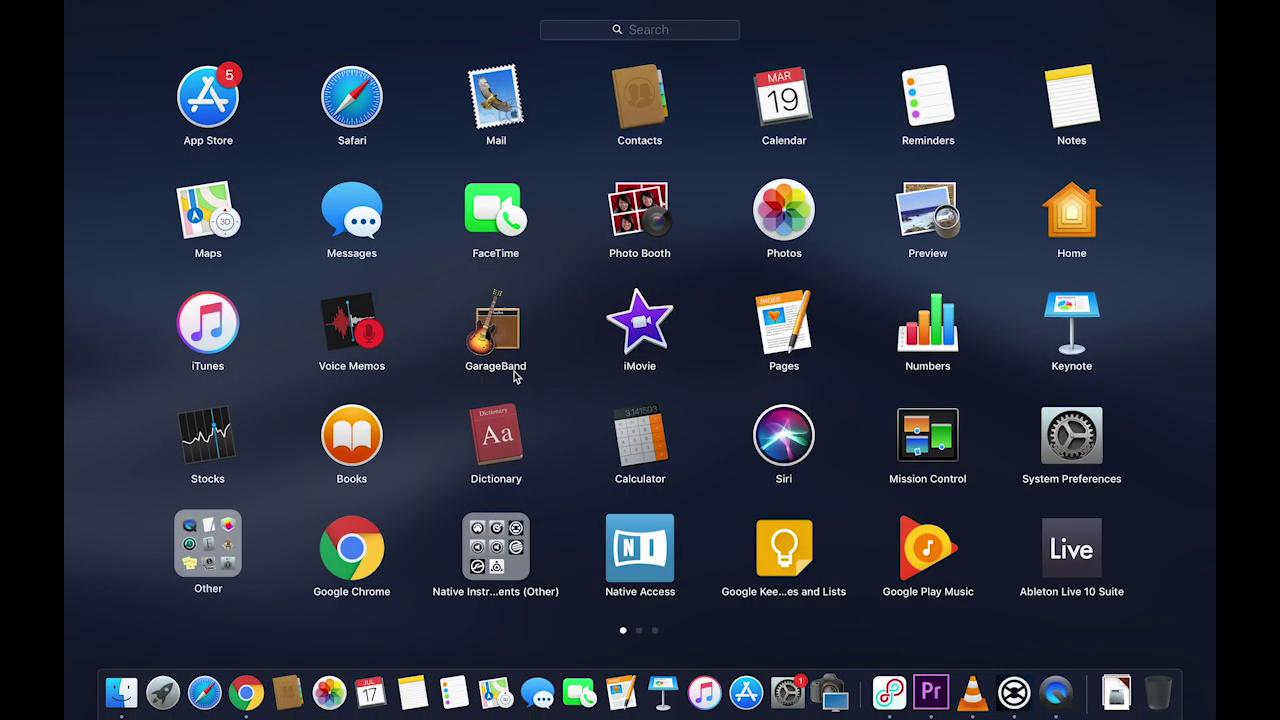
click(1068, 545)
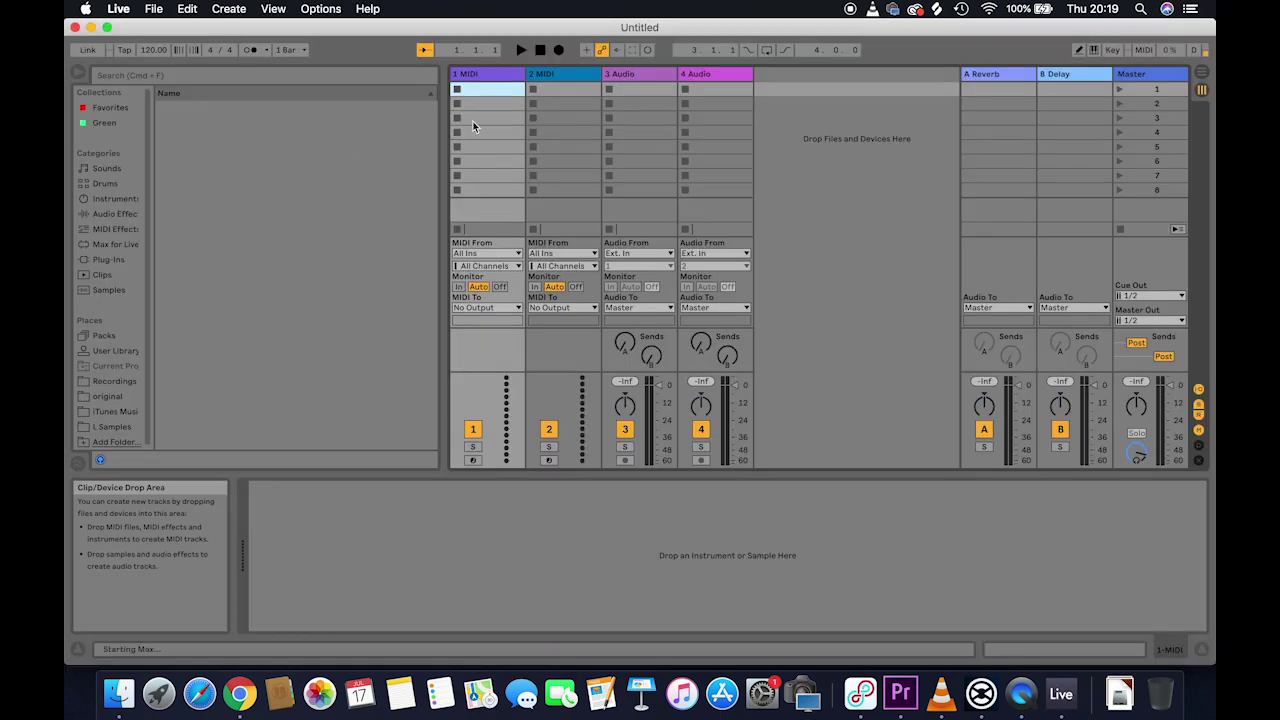
Step: Select MIDI track 1, switch to Arrangement View, and expand Operator's Ambient & Evolving presets
click(483, 73)
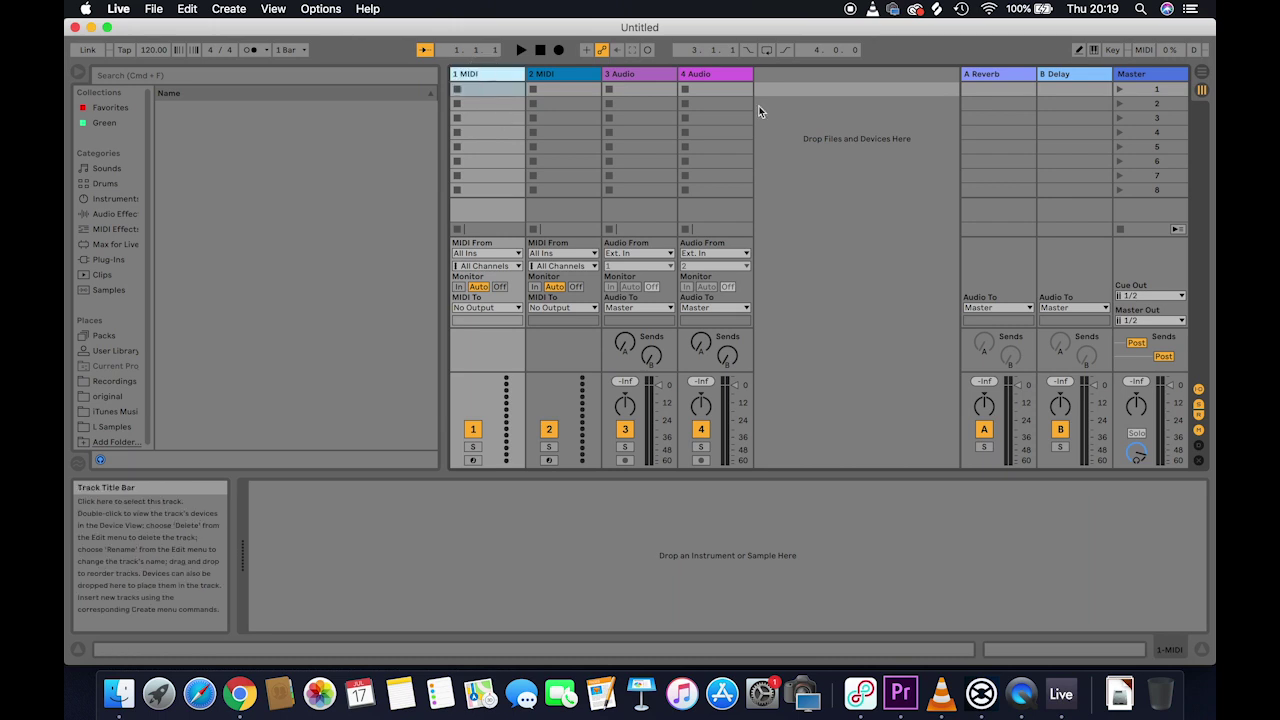
click(1203, 75)
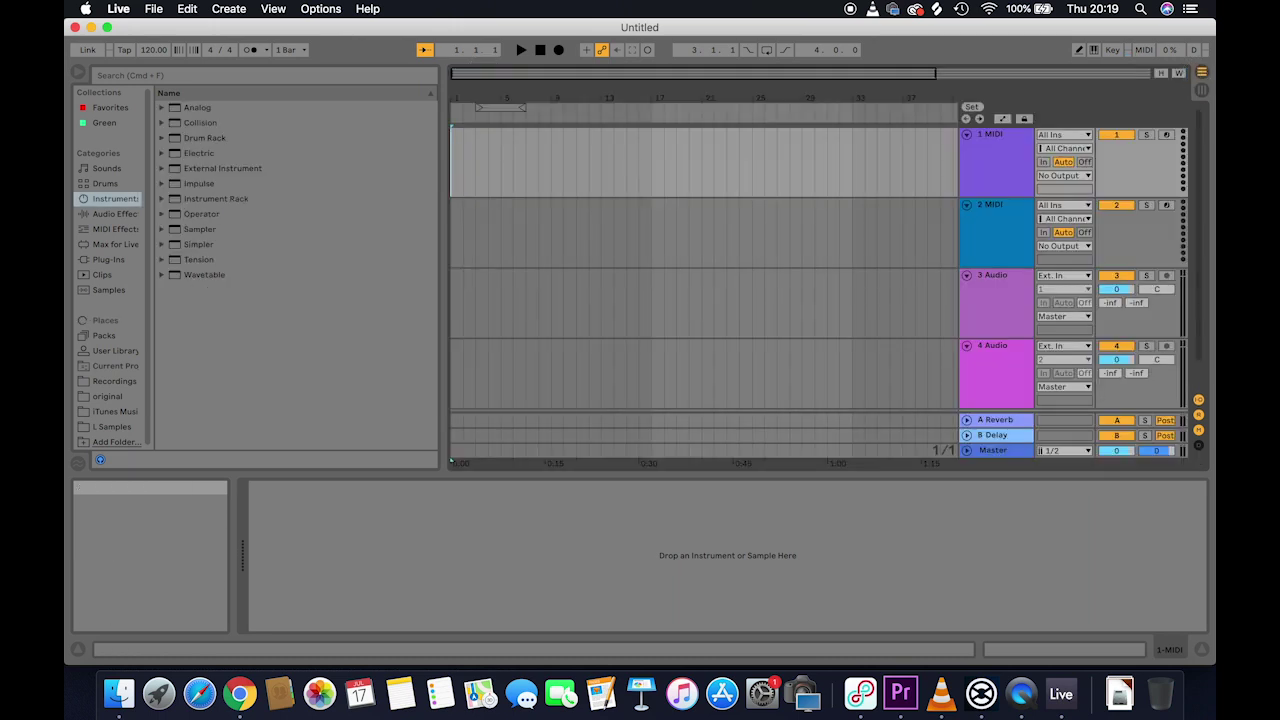
click(188, 214)
click(163, 214)
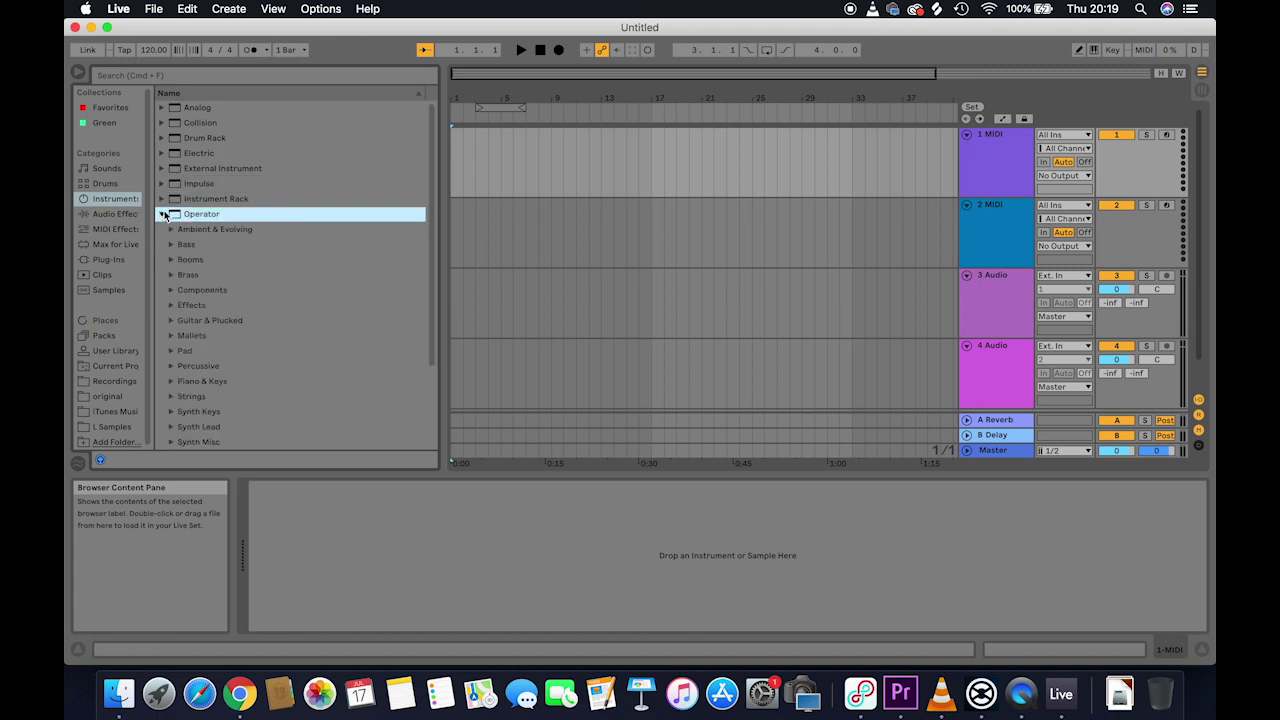
click(172, 230)
Step: Compare Chimes & Warm Pad against Chimes and Bow, then load Chimes & Warm Pad onto MIDI track 1
click(227, 259)
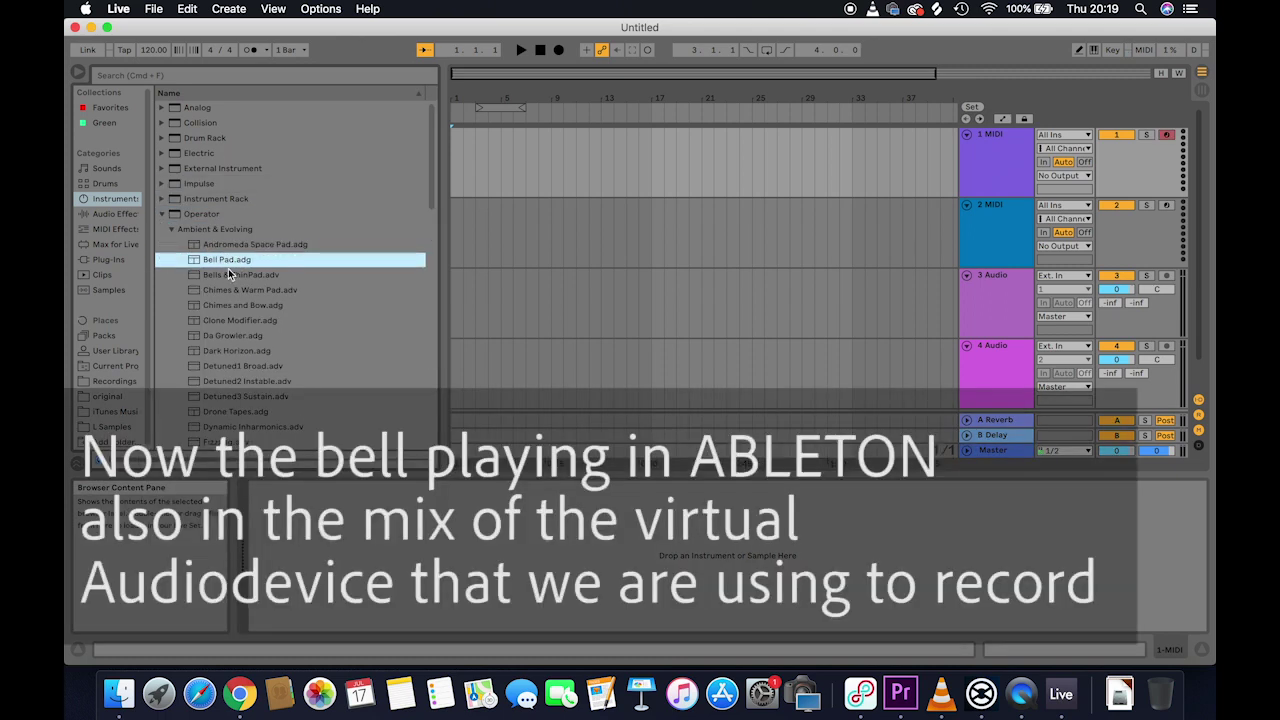
click(217, 246)
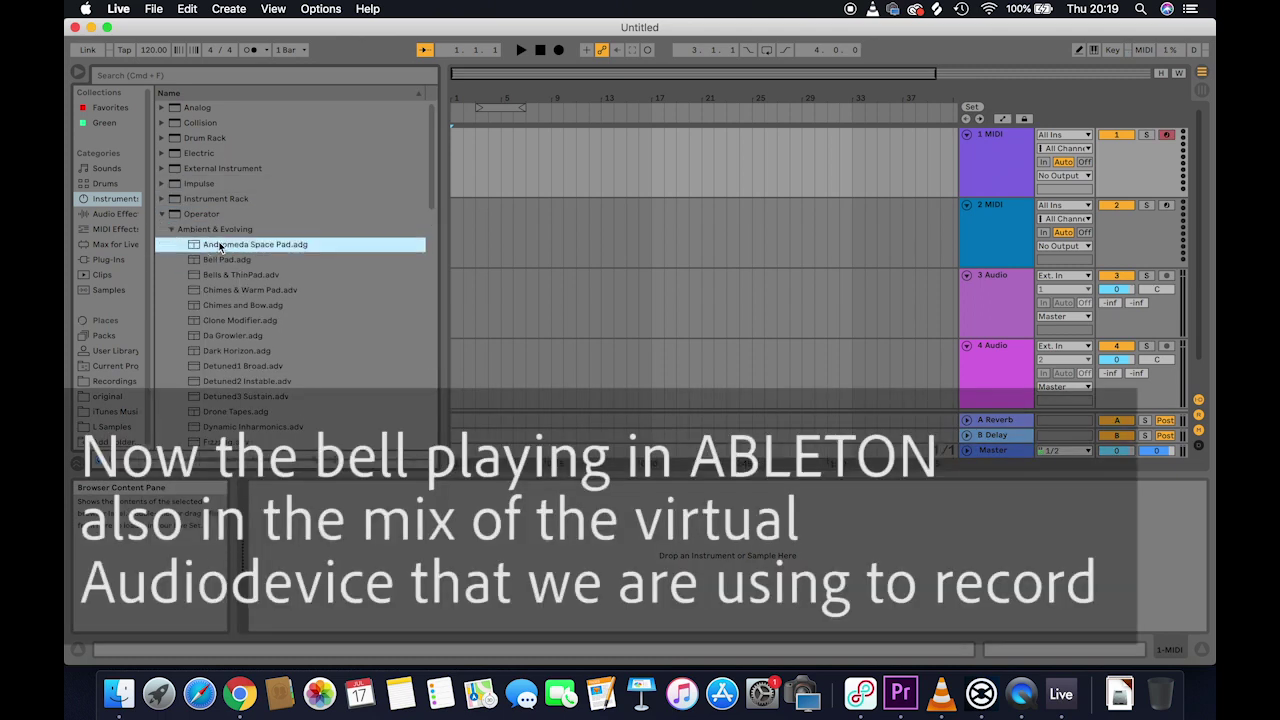
click(223, 290)
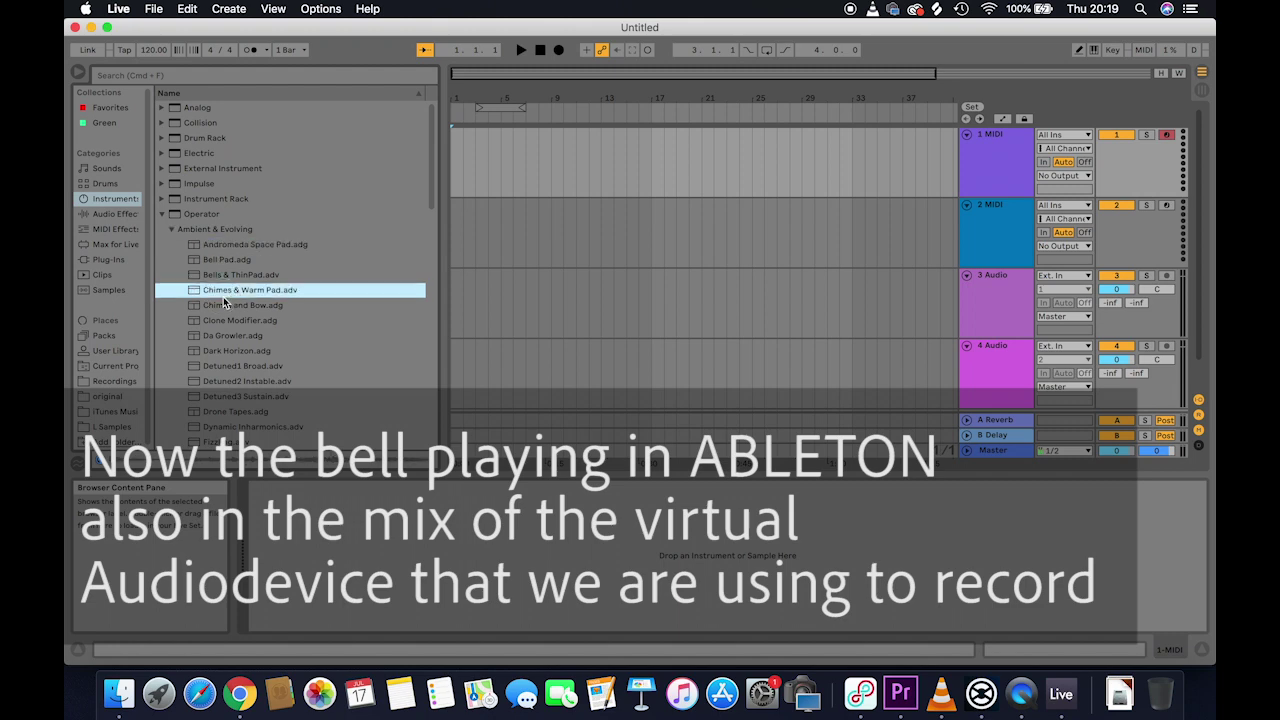
click(222, 308)
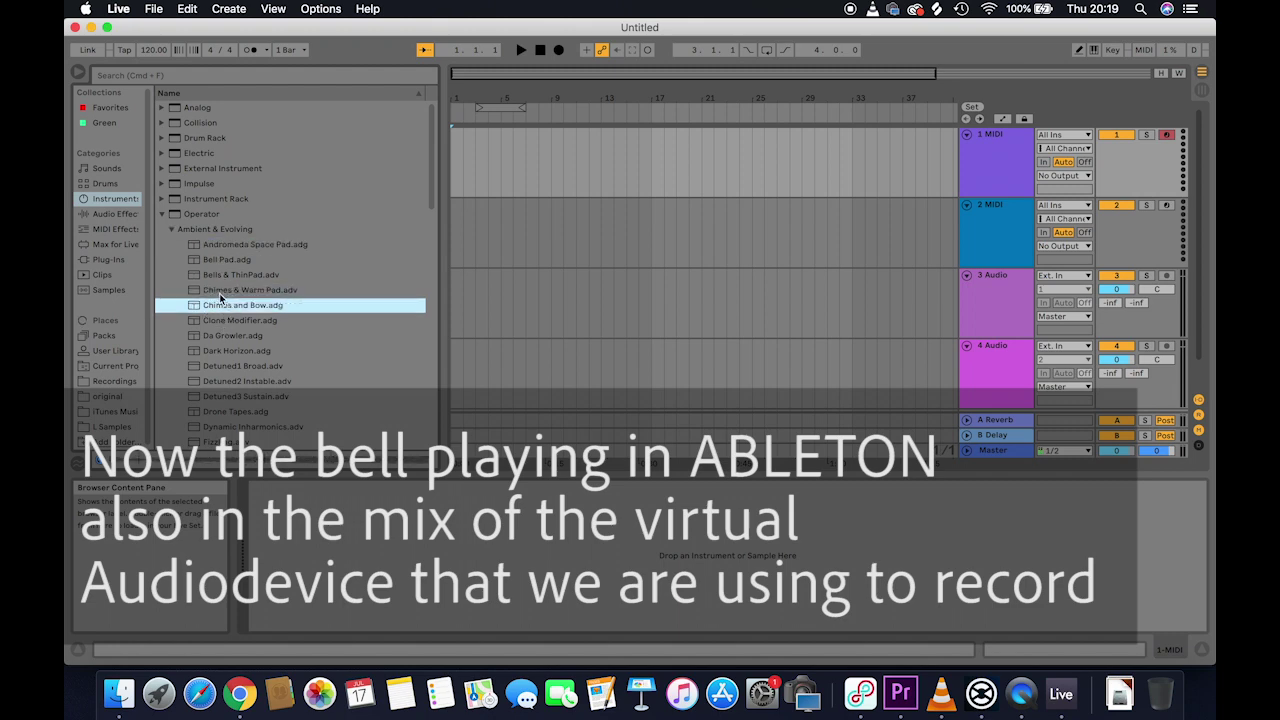
click(218, 291)
click(218, 308)
click(222, 292)
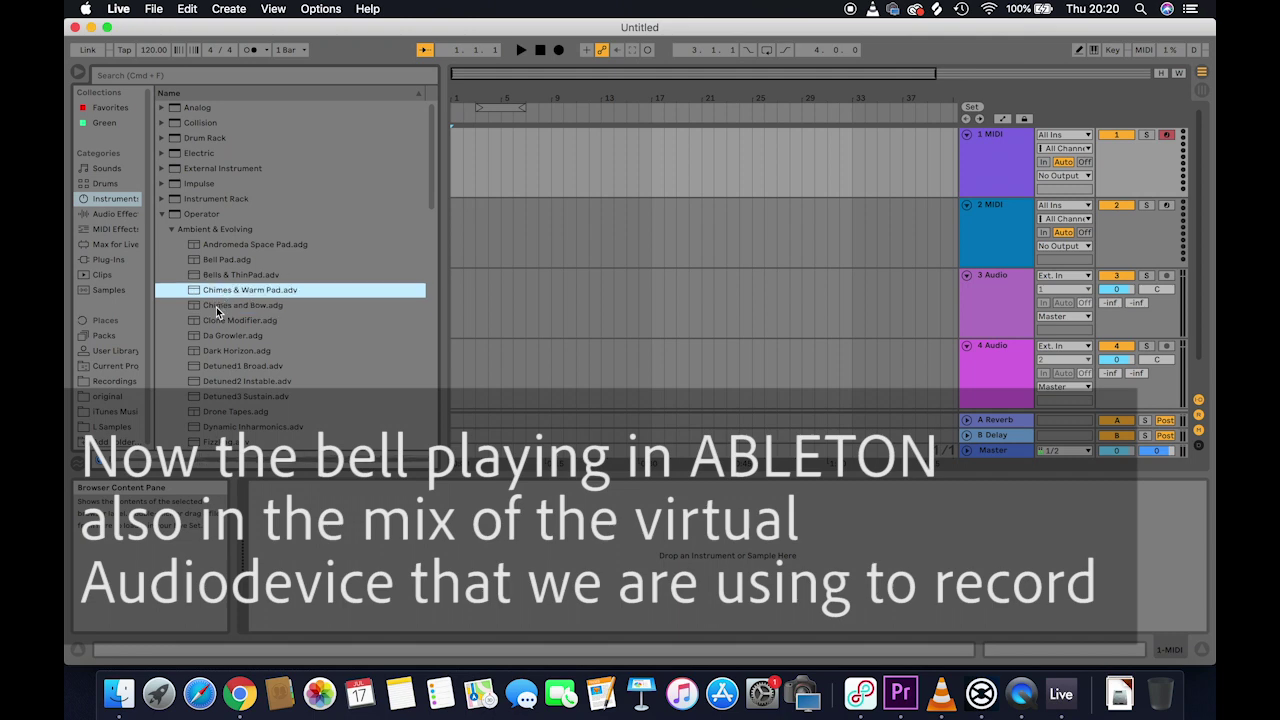
click(216, 307)
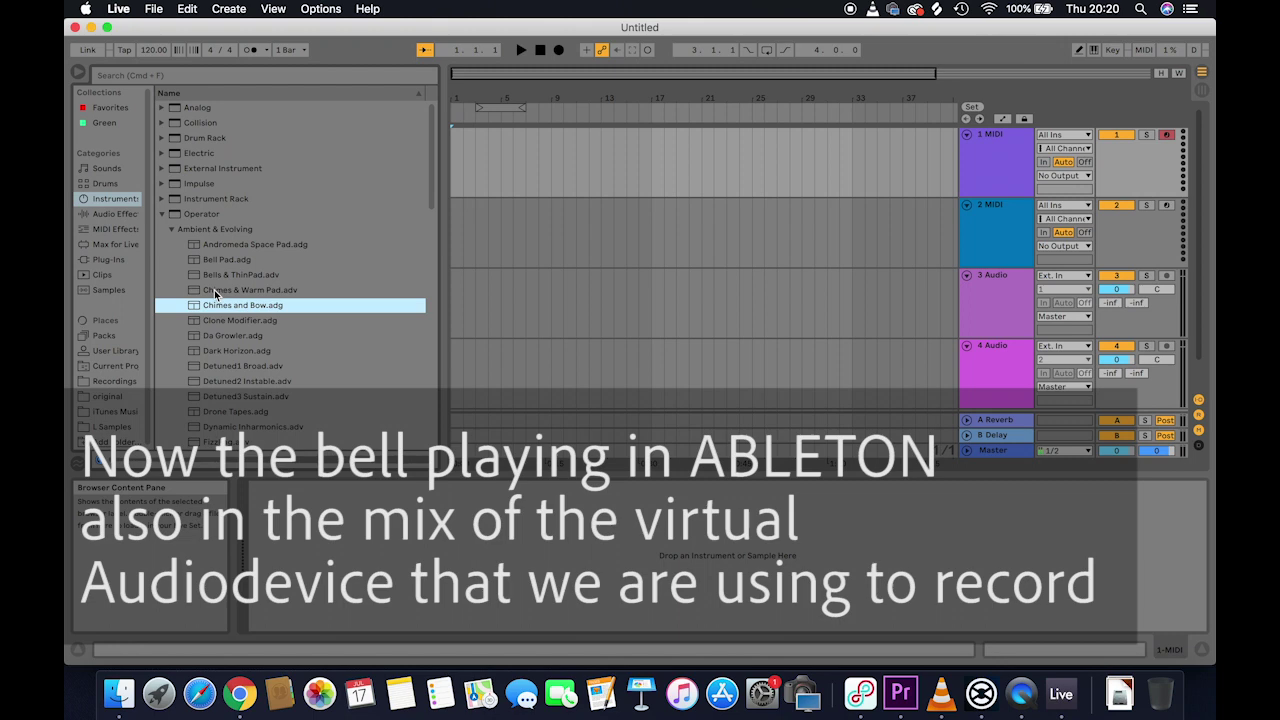
click(214, 290)
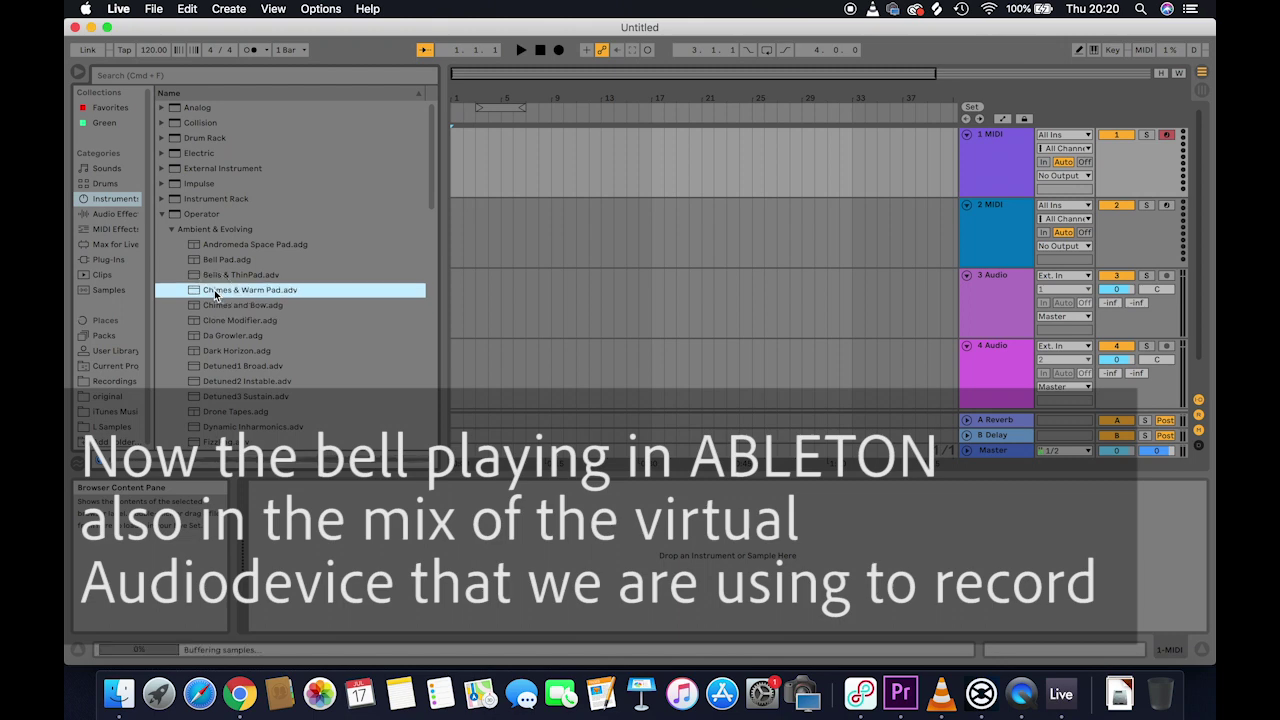
click(211, 305)
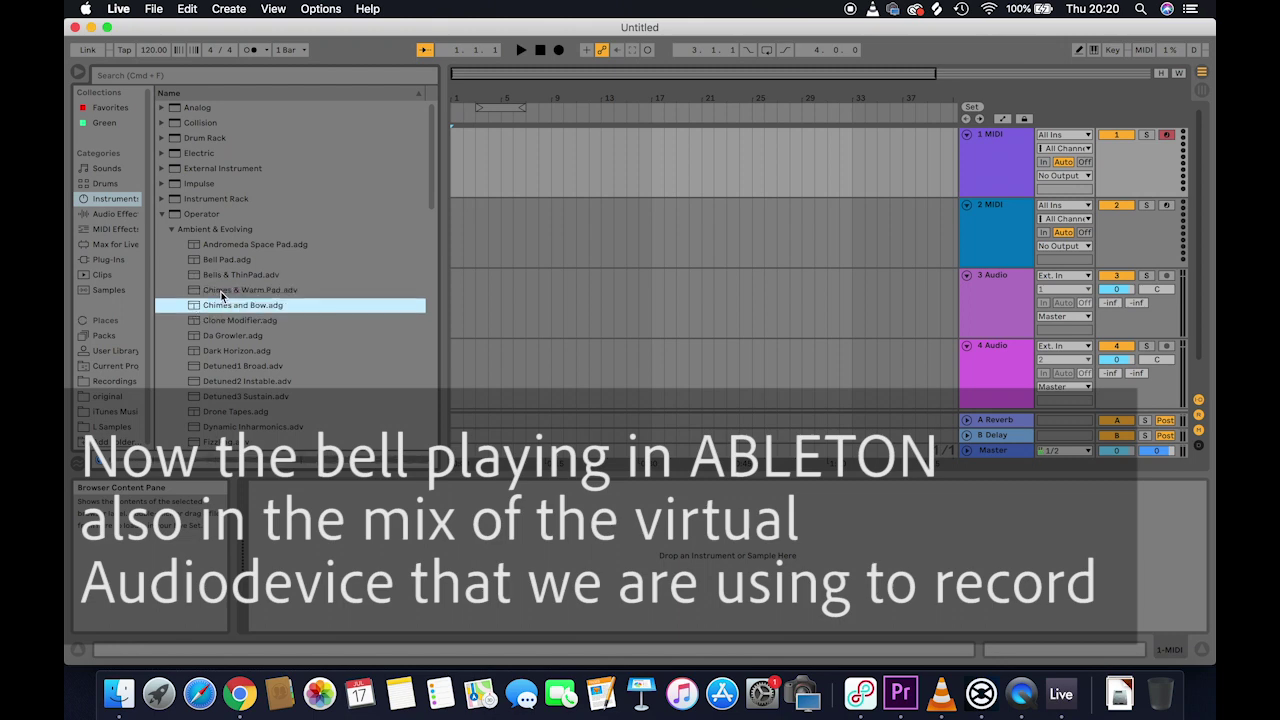
click(222, 292)
drag(219, 294, 521, 152)
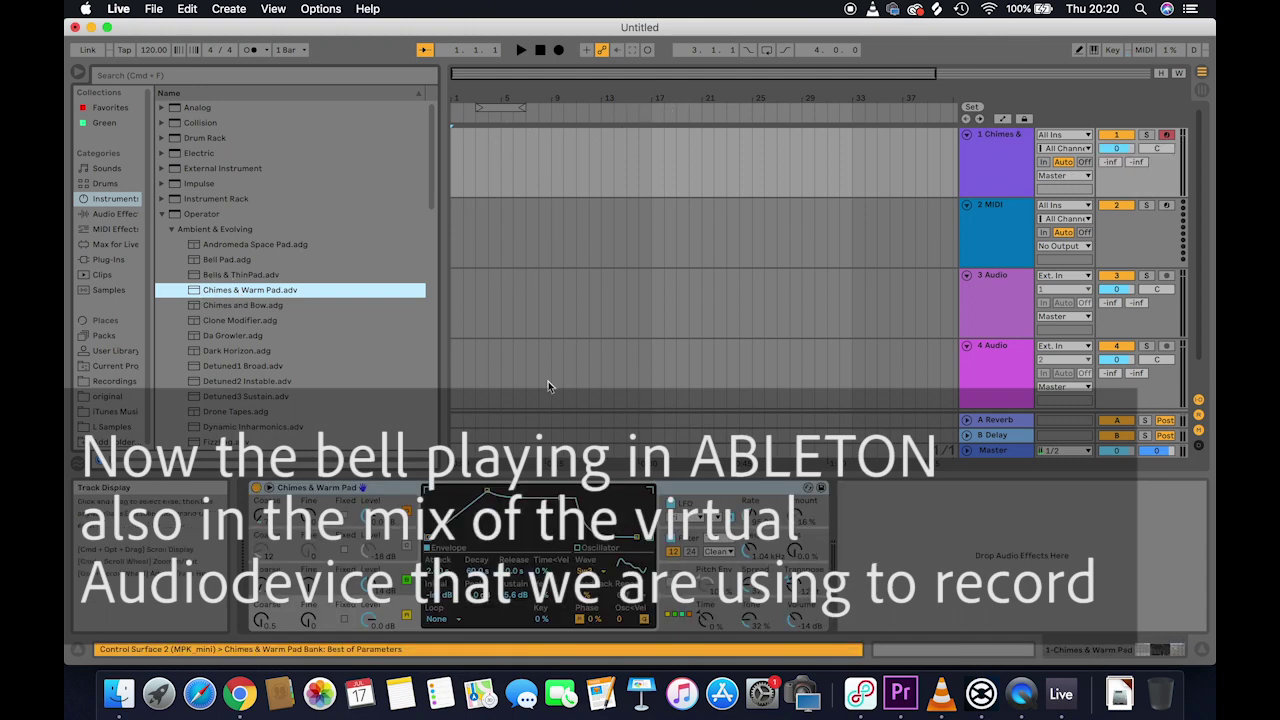
Step: Insert a short MIDI clip on the Chimes track with an A3 note spanning it, then play
key(shift+Tab)
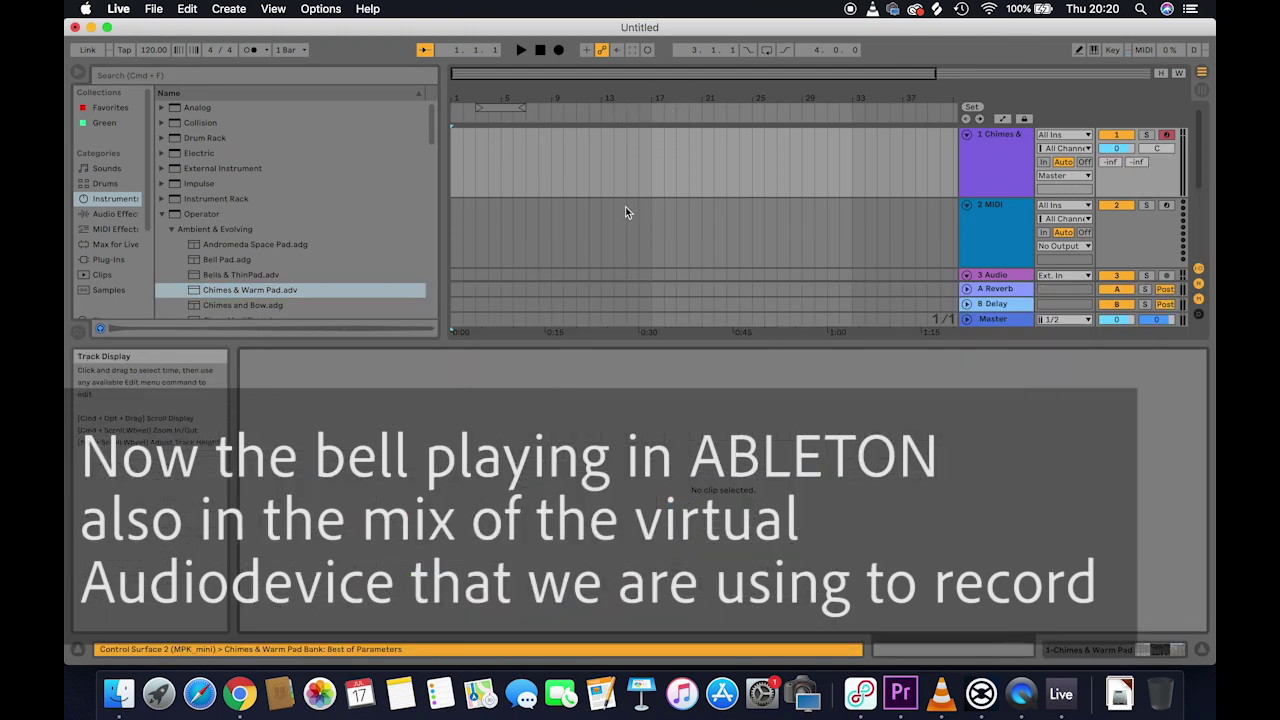
mouse_move(451, 160)
mouse_down()
mouse_move(537, 163)
mouse_move(454, 140)
mouse_move(470, 158)
mouse_up()
right_click(470, 158)
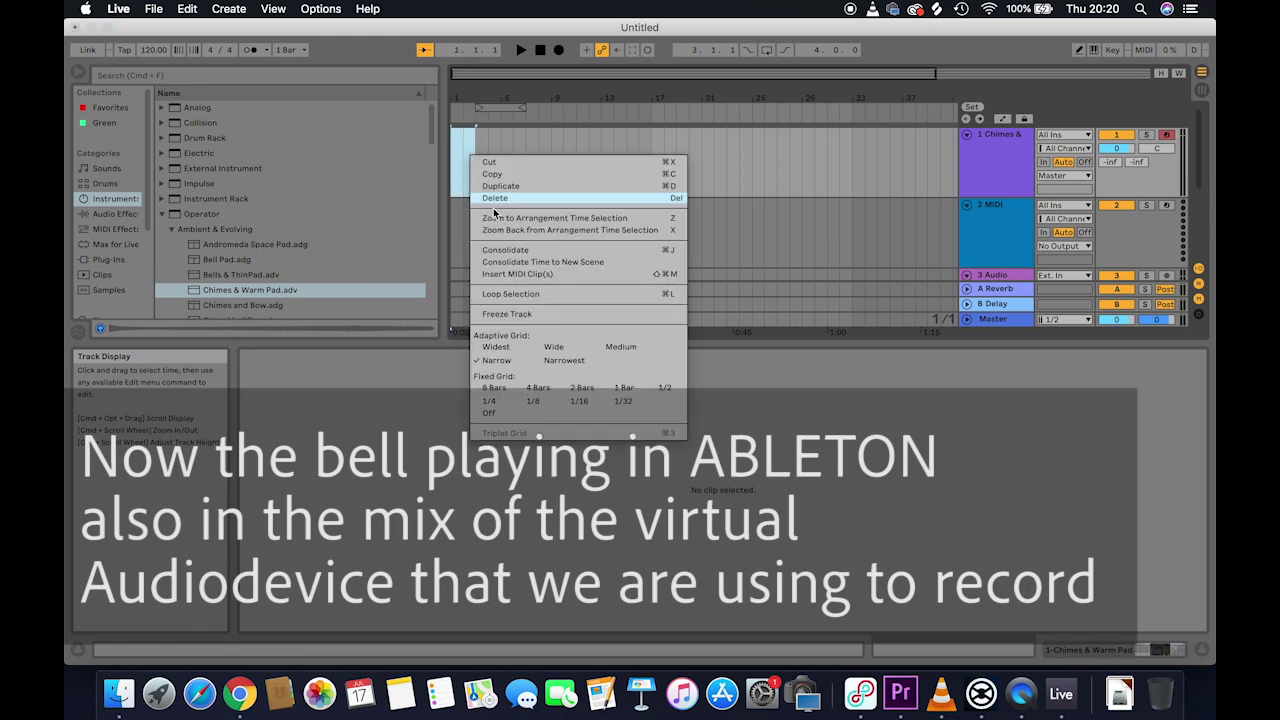
click(531, 280)
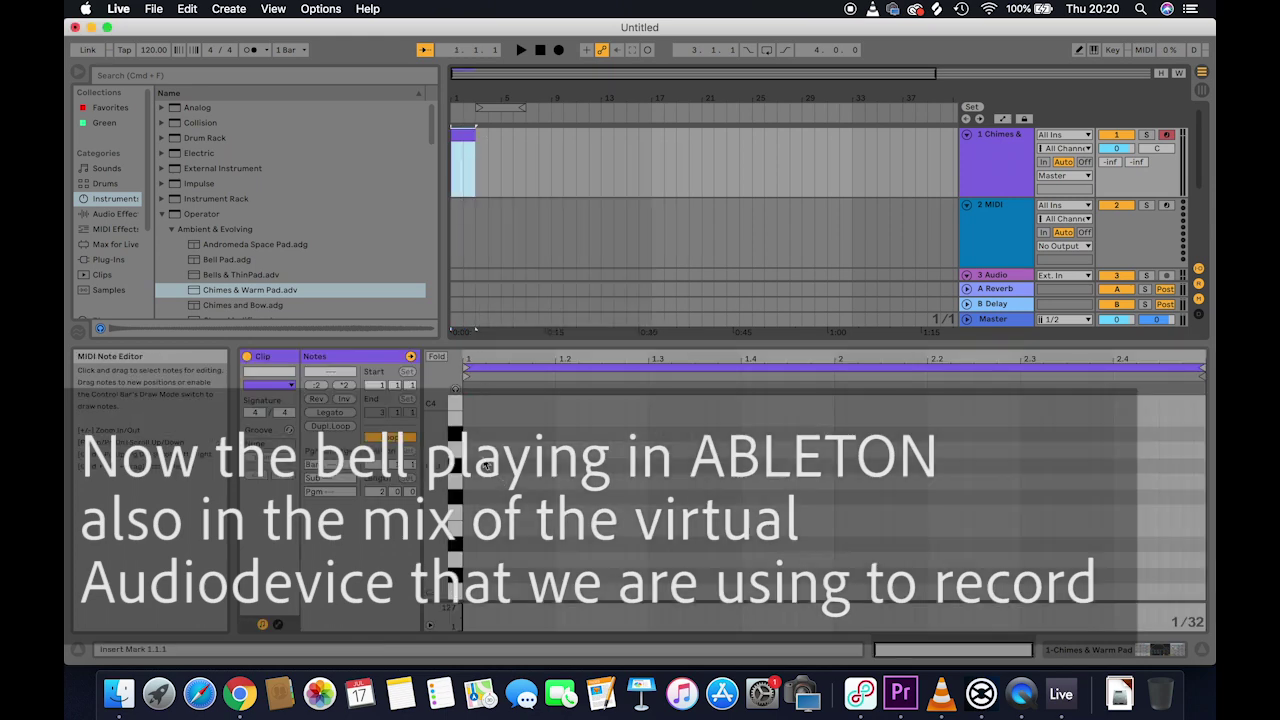
click(467, 453)
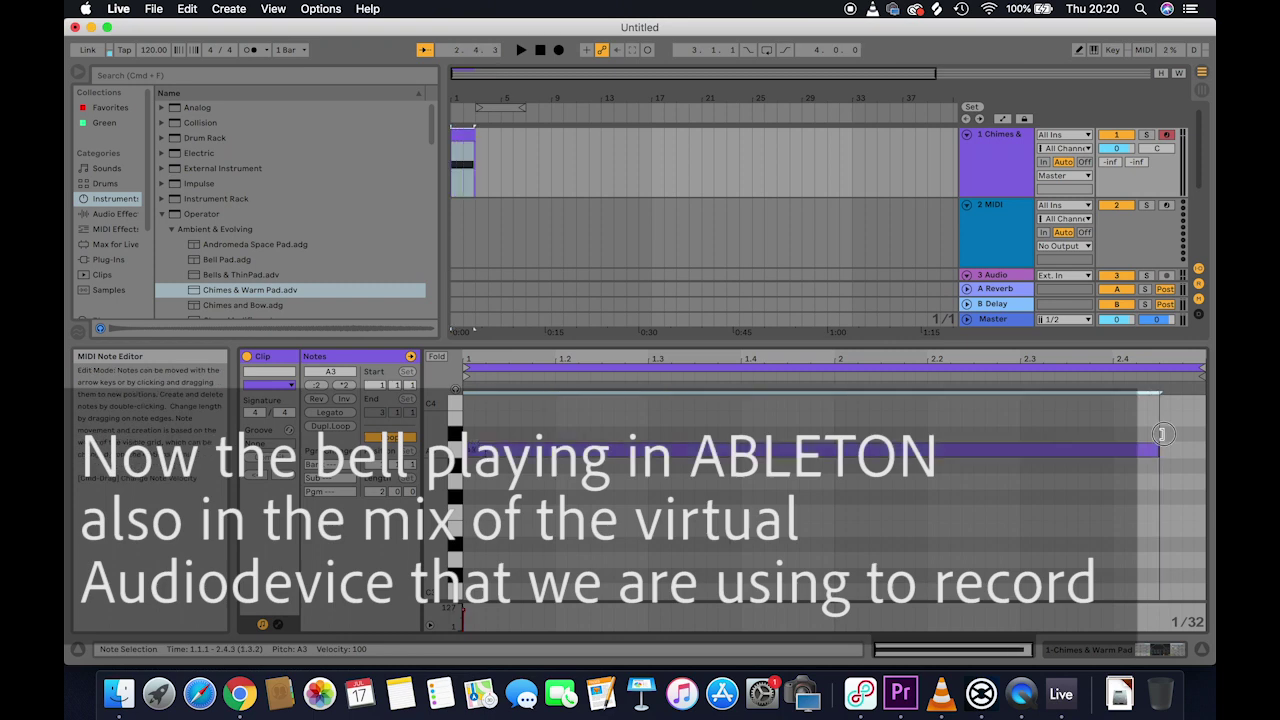
drag(470, 449, 1200, 449)
key(space)
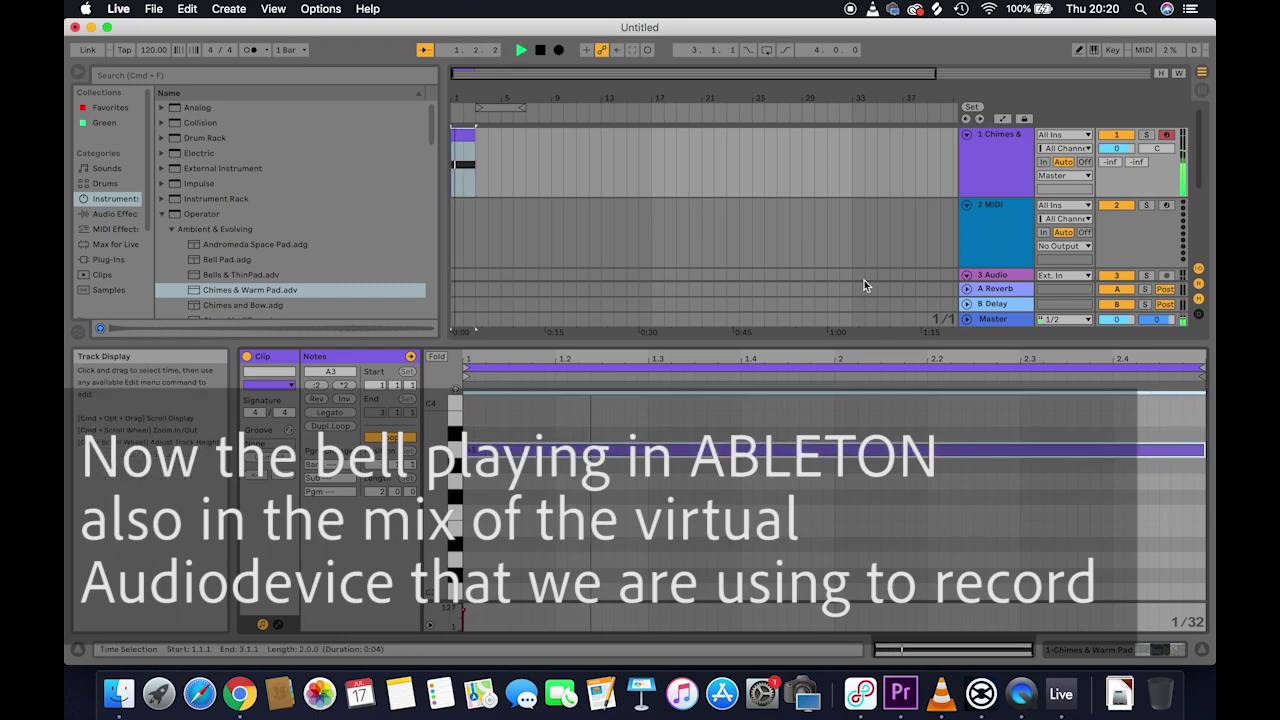